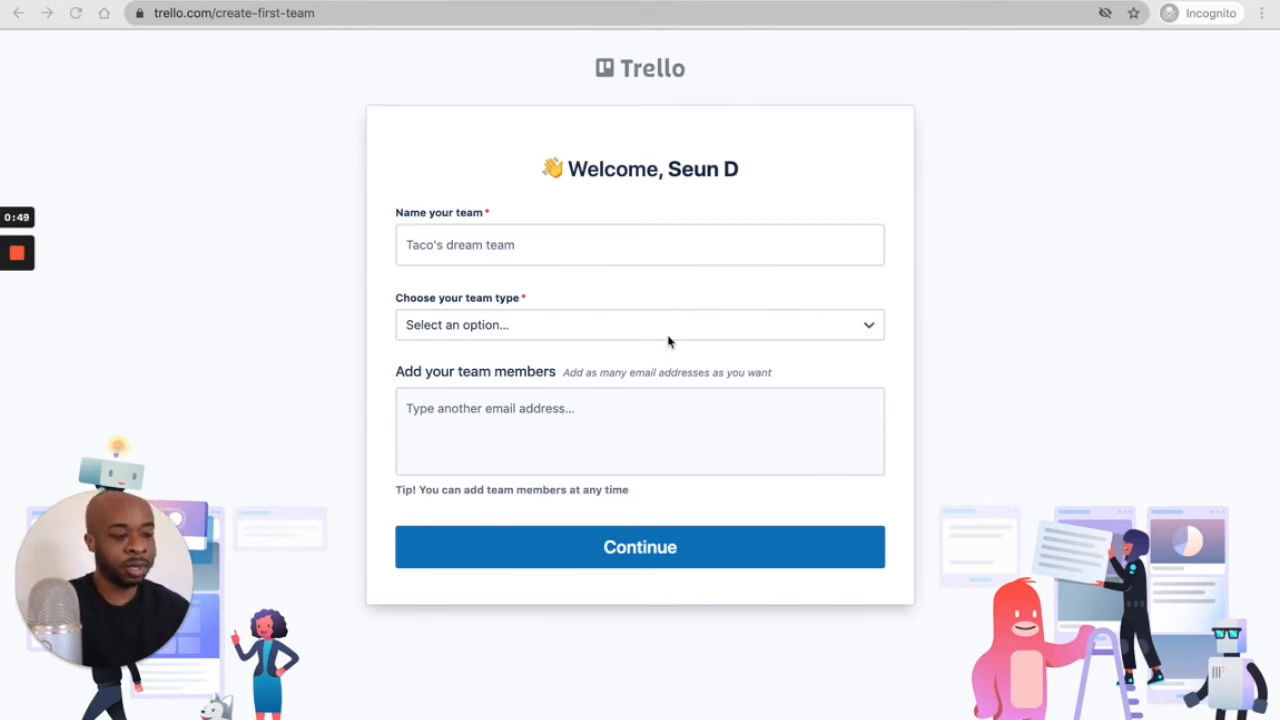
- Enter the team name, choose Small Business as its type, add one member by e-mail, and continue
click(545, 247)
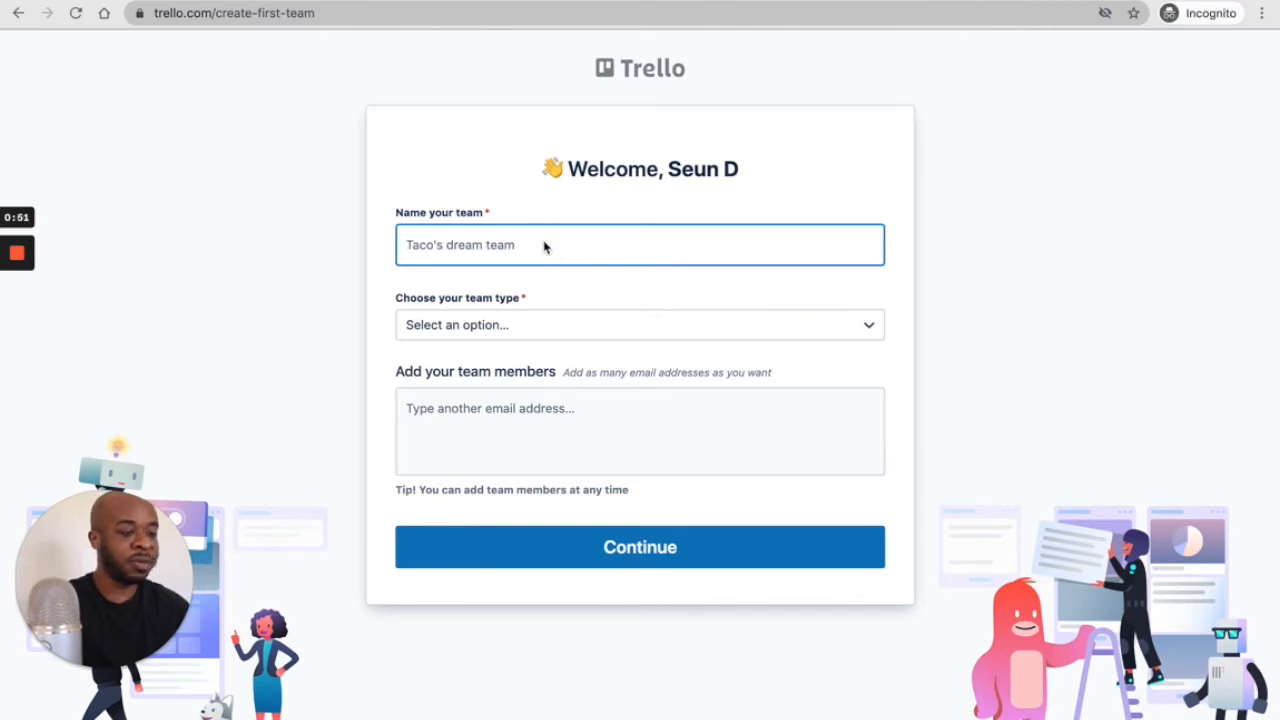
text(Seun)
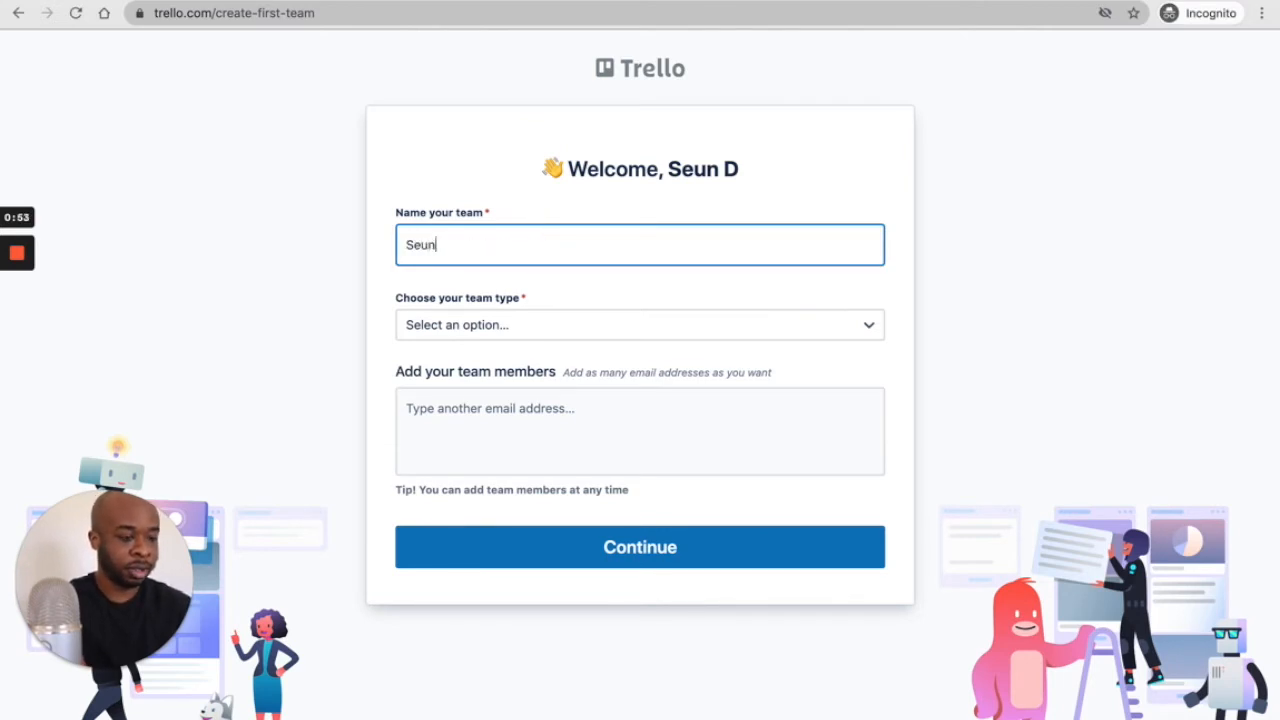
text('s )
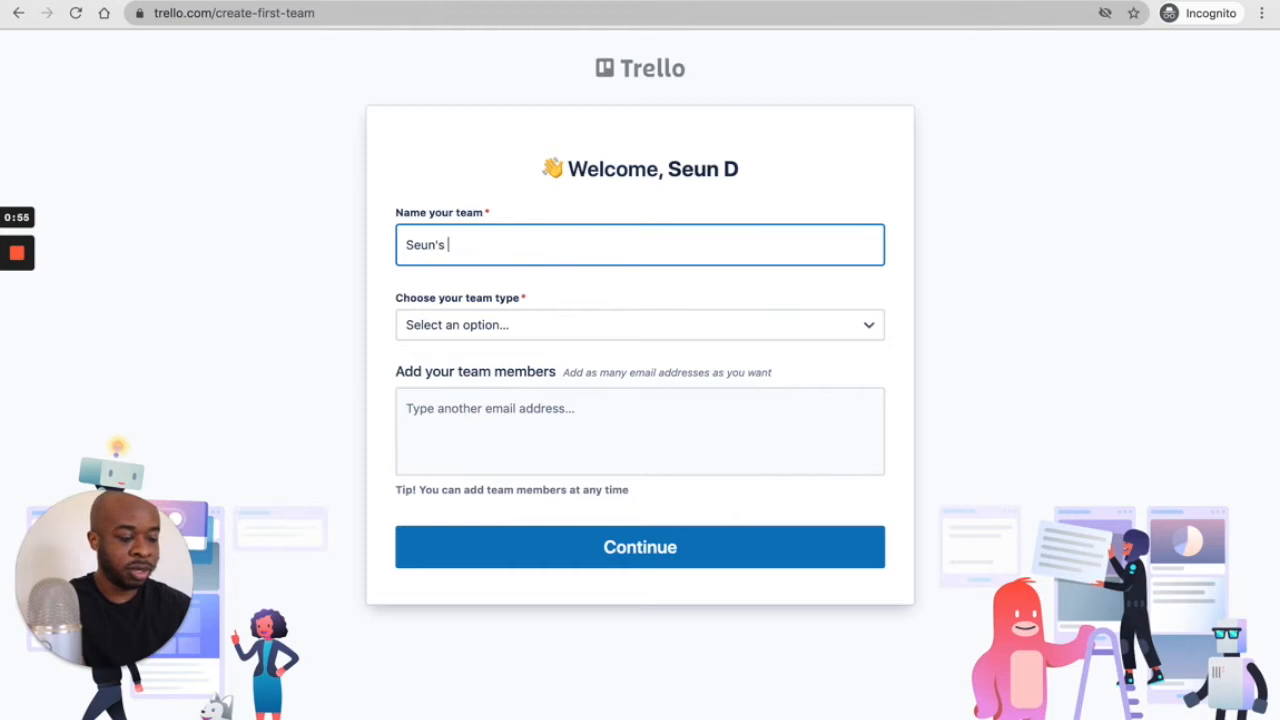
text(Arsen)
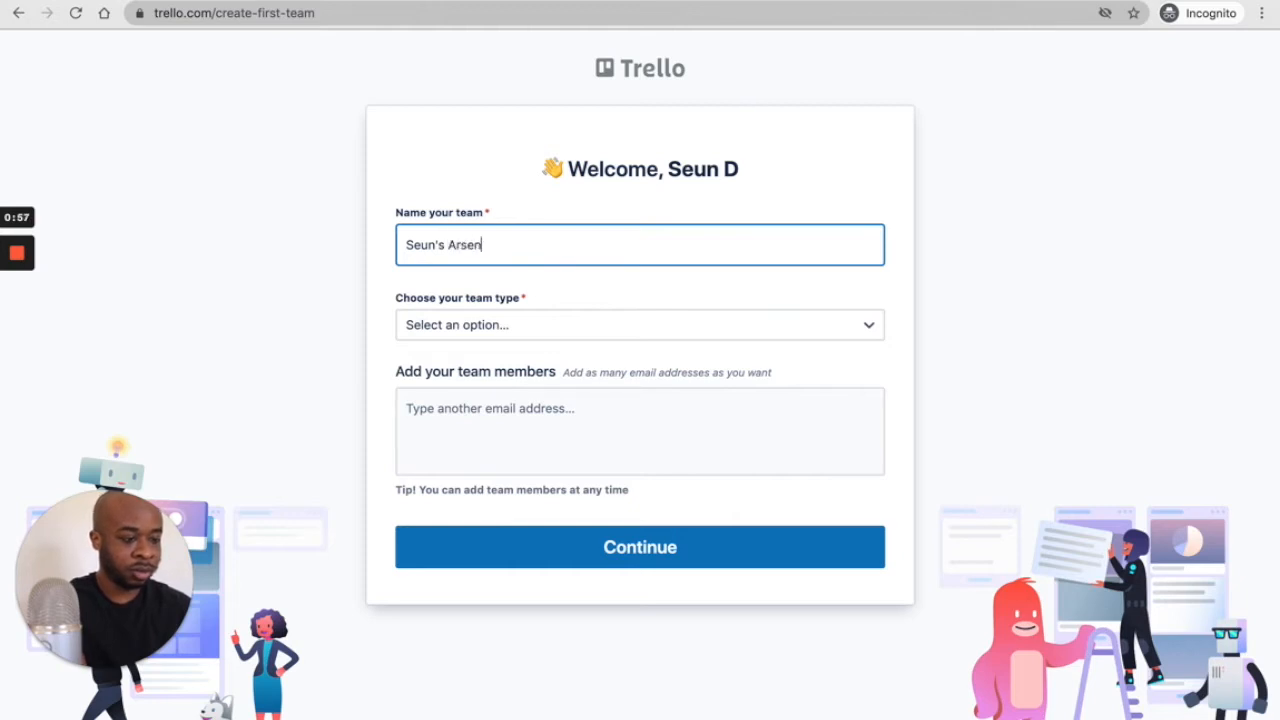
text(al all stars)
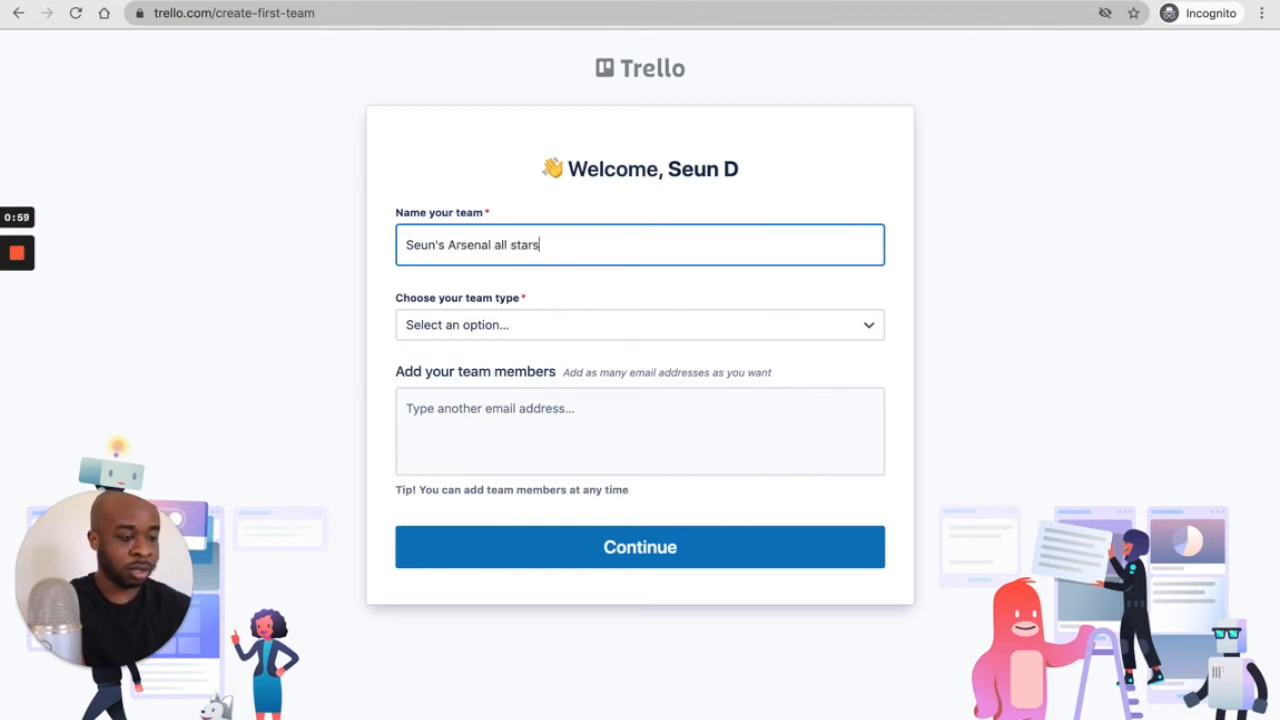
click(551, 334)
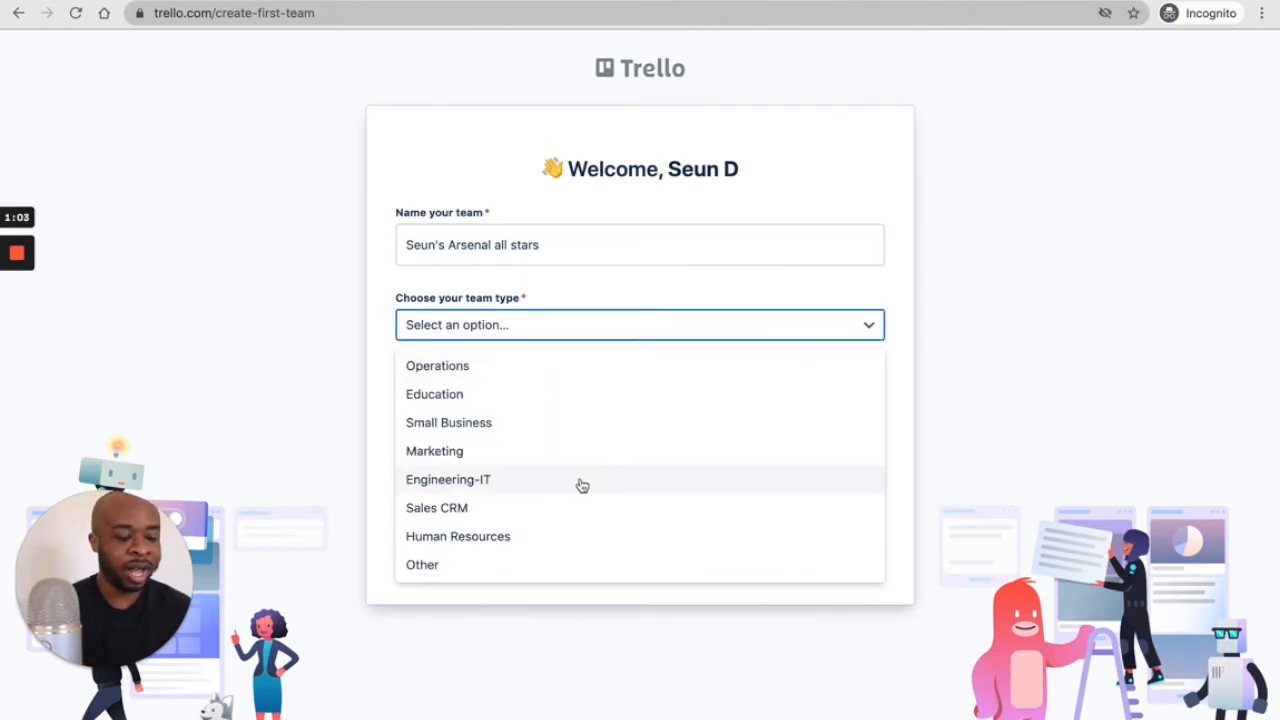
click(527, 431)
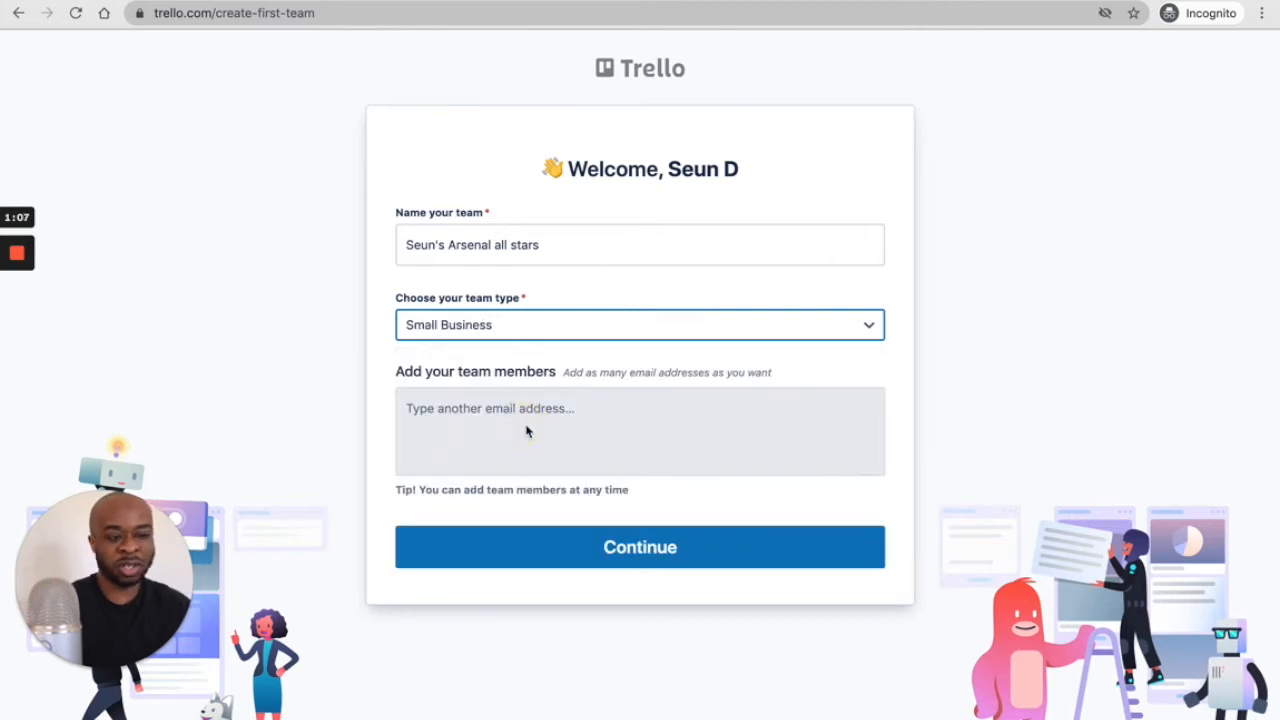
click(465, 405)
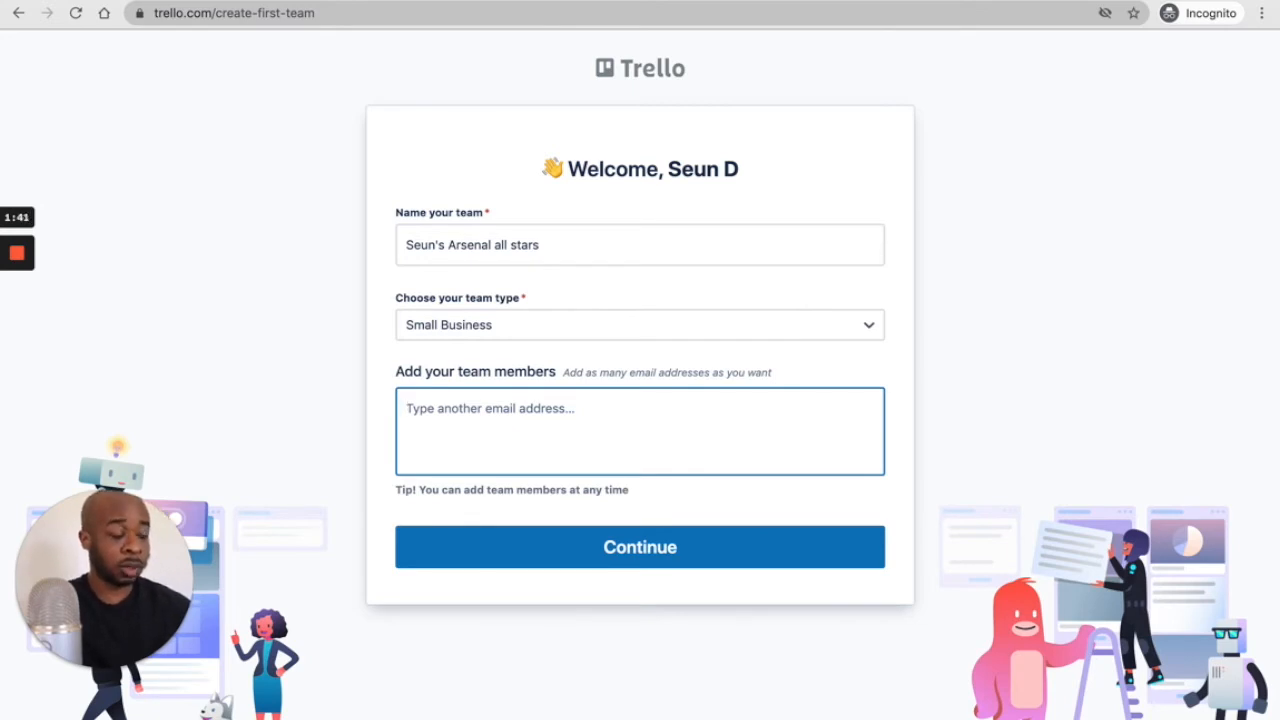
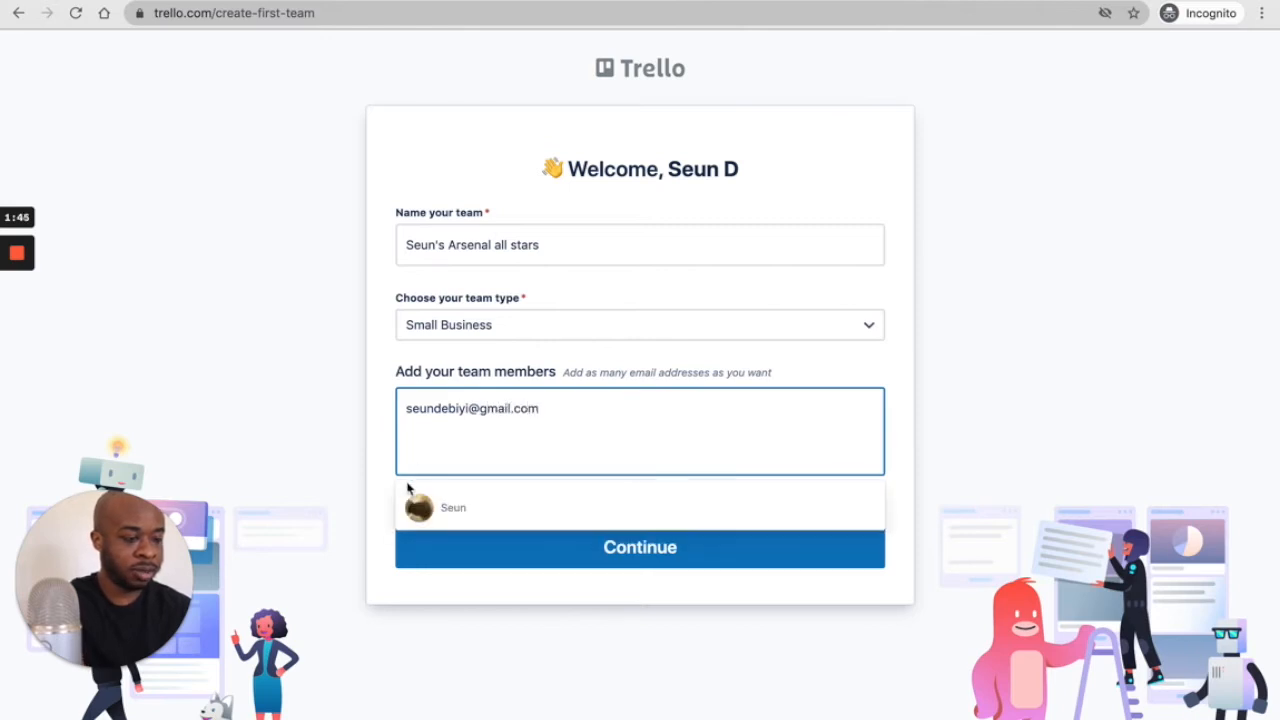
click(489, 501)
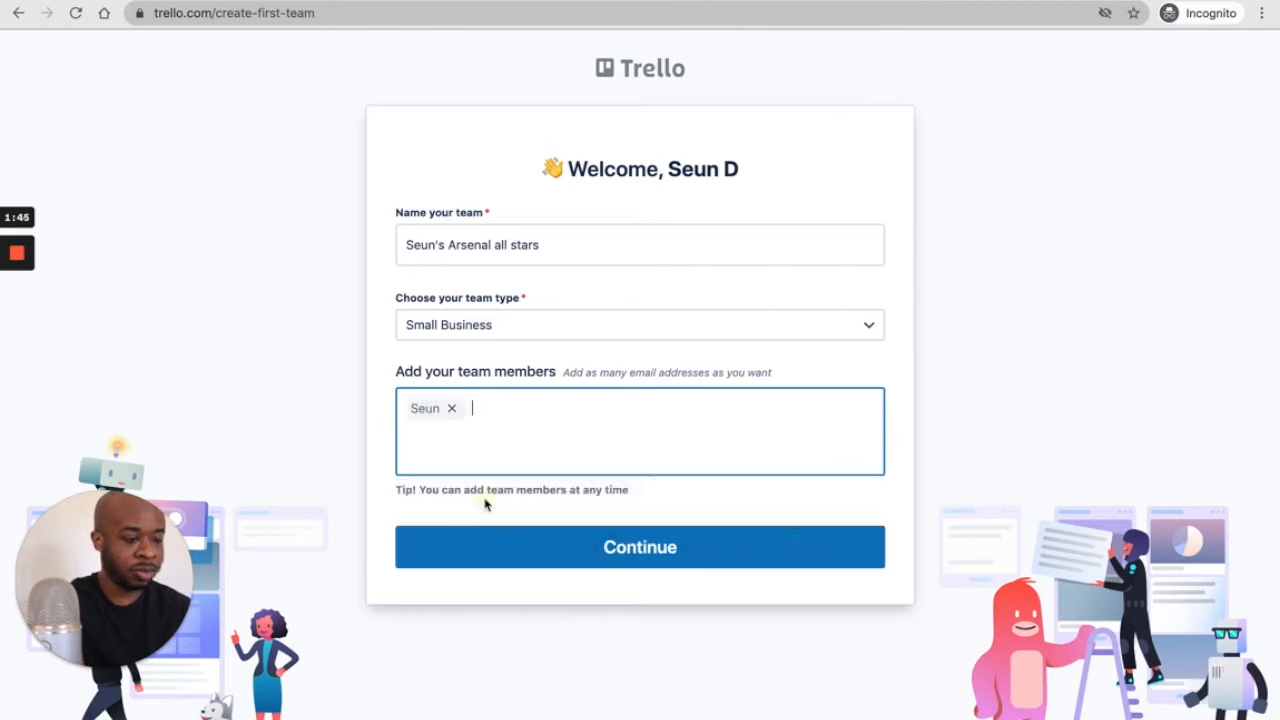
click(581, 553)
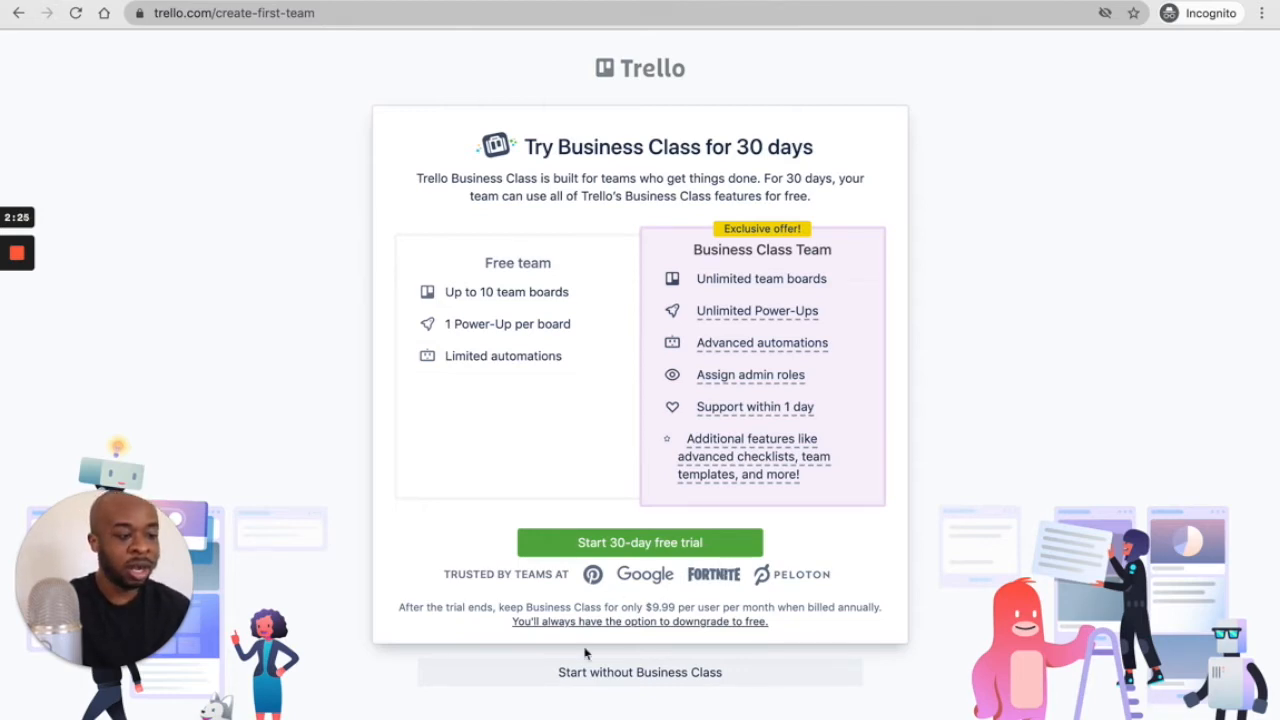
- Decline the Business Class trial and start the team on the free plan
click(632, 677)
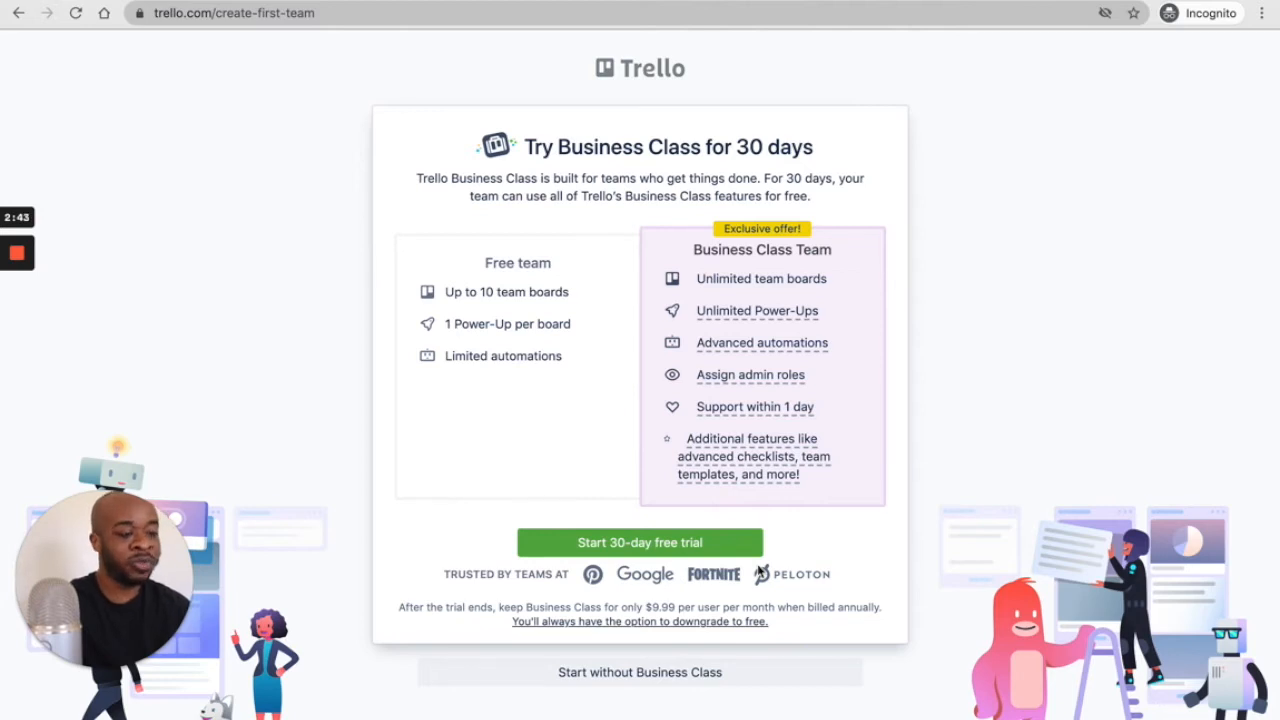
click(620, 676)
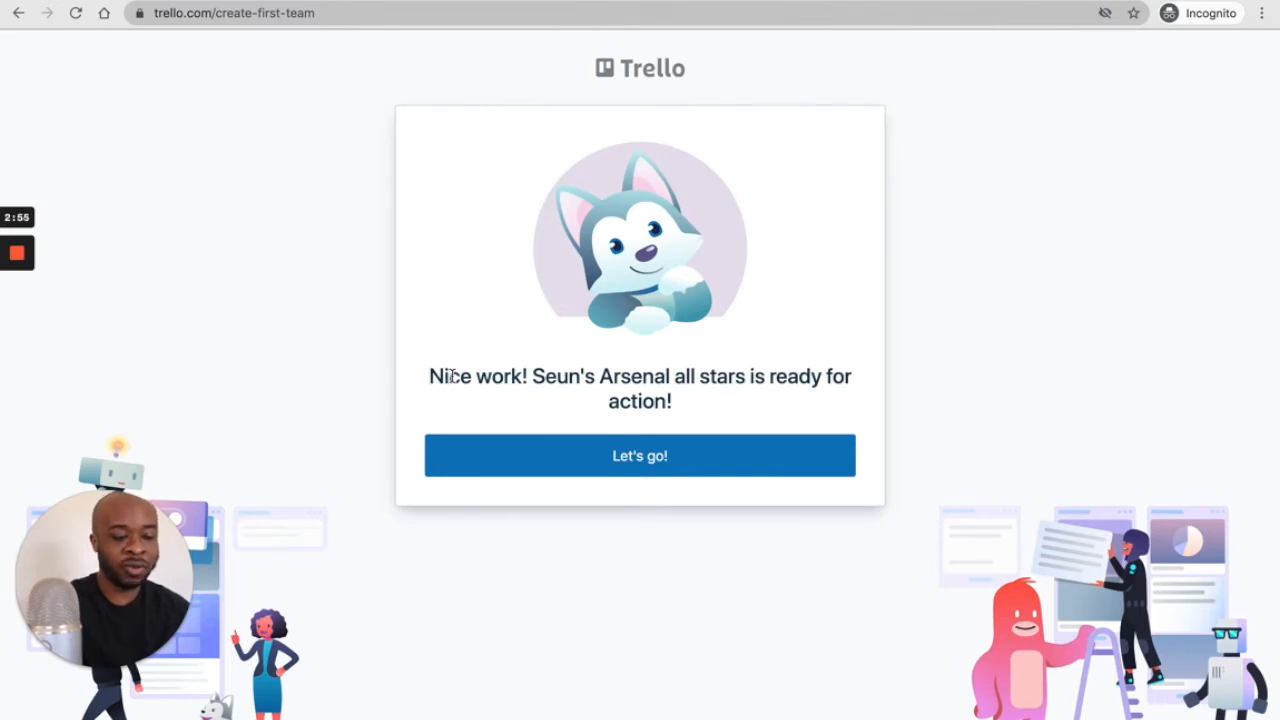
- Continue past the team-ready screen with Let's go! and open Boards from the sidebar
click(697, 450)
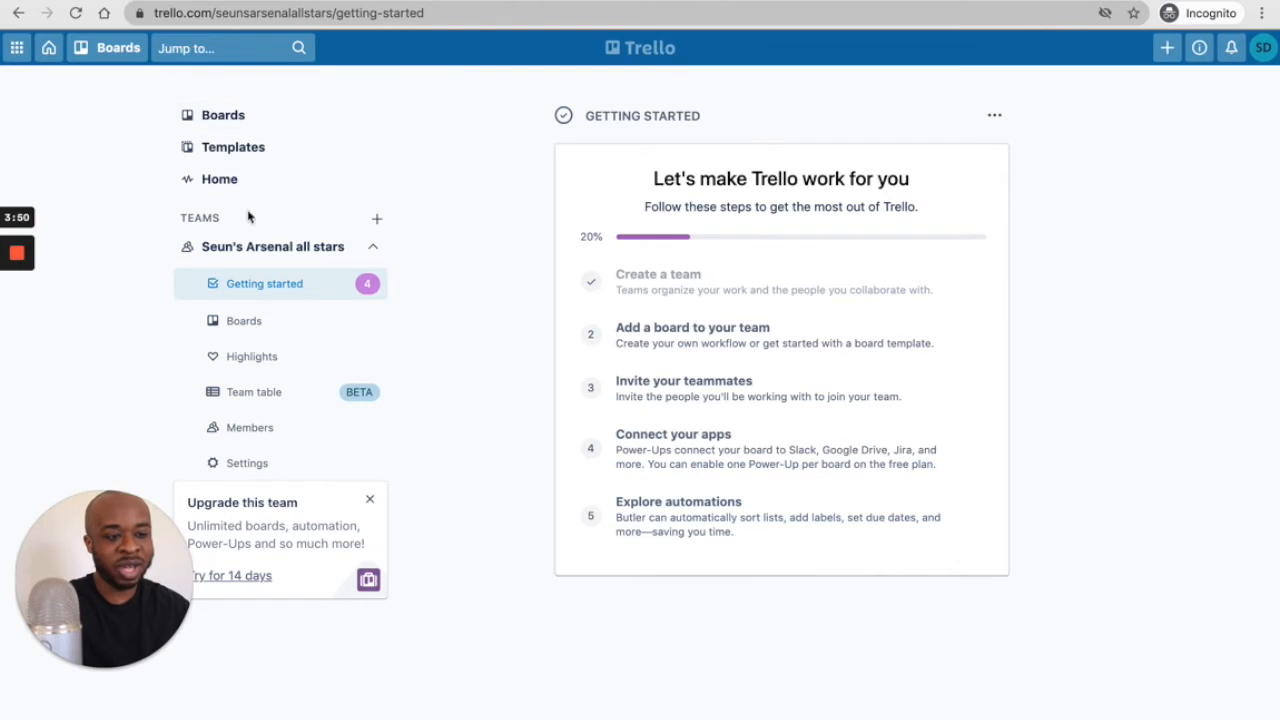
click(247, 113)
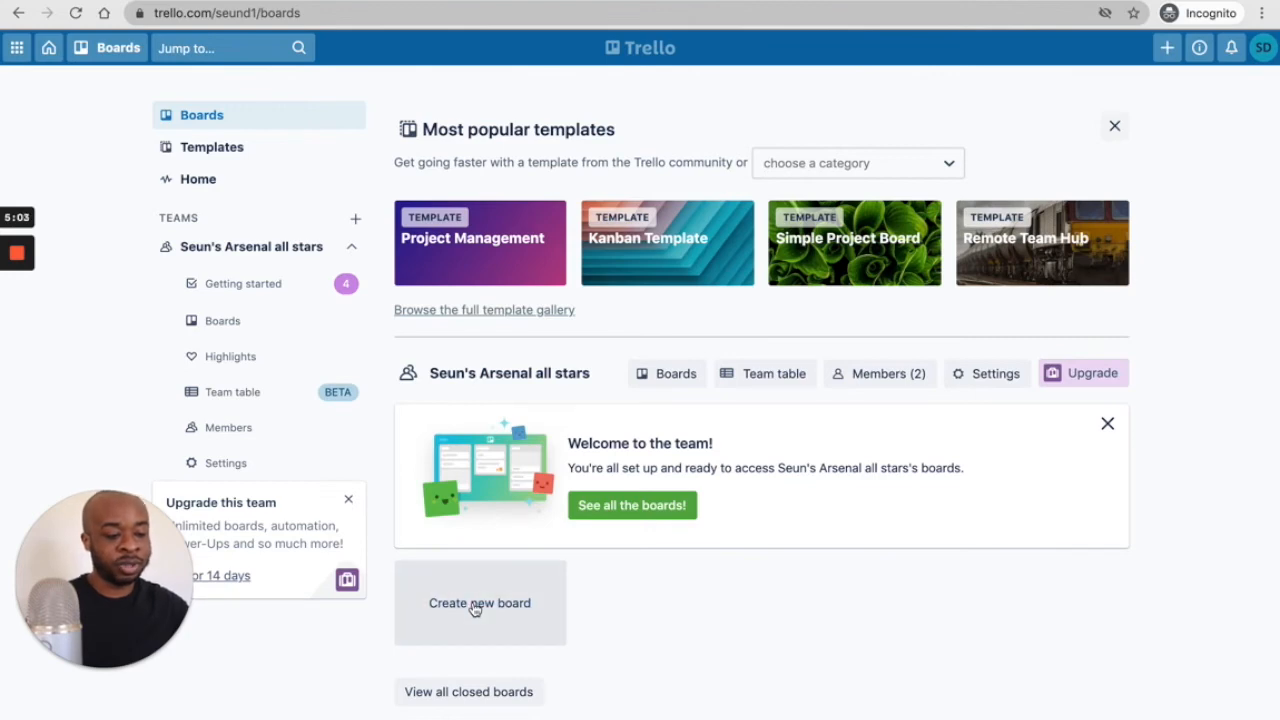
- Start a new board from the Create new board tile
click(475, 609)
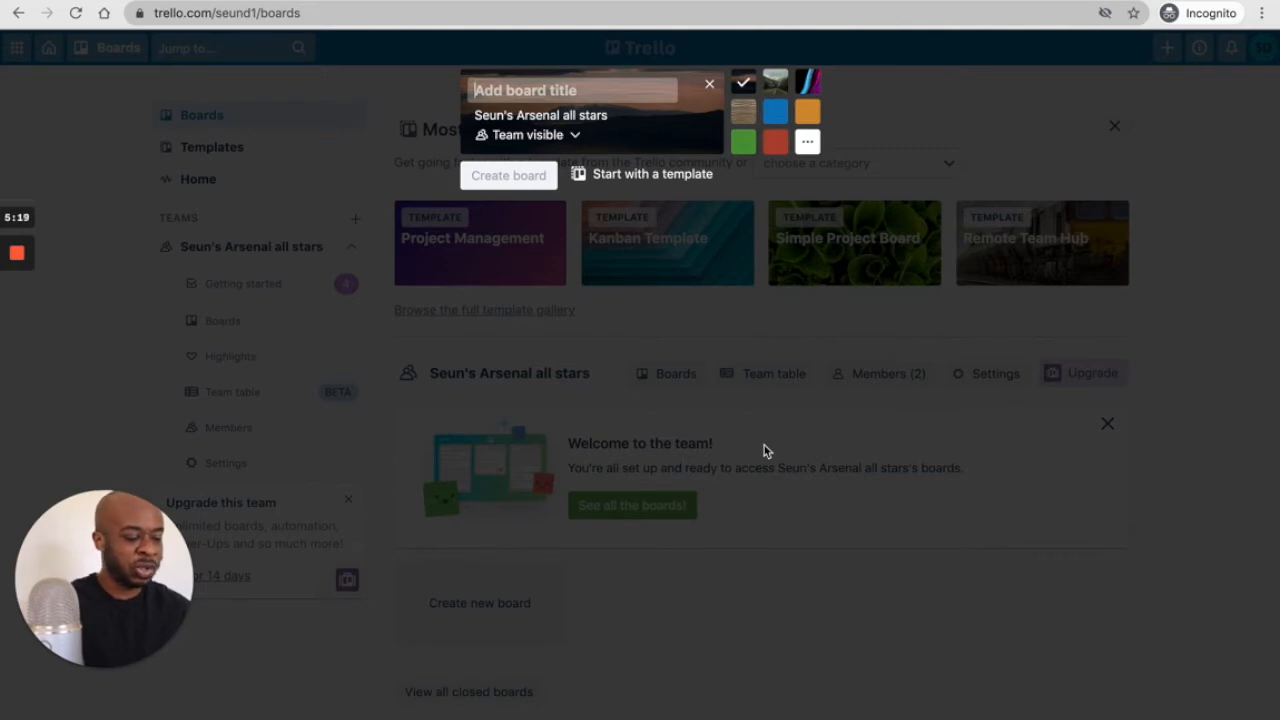
- Title the board 'Small Business Tasks' and keep its visibility set to Team
text(Small )
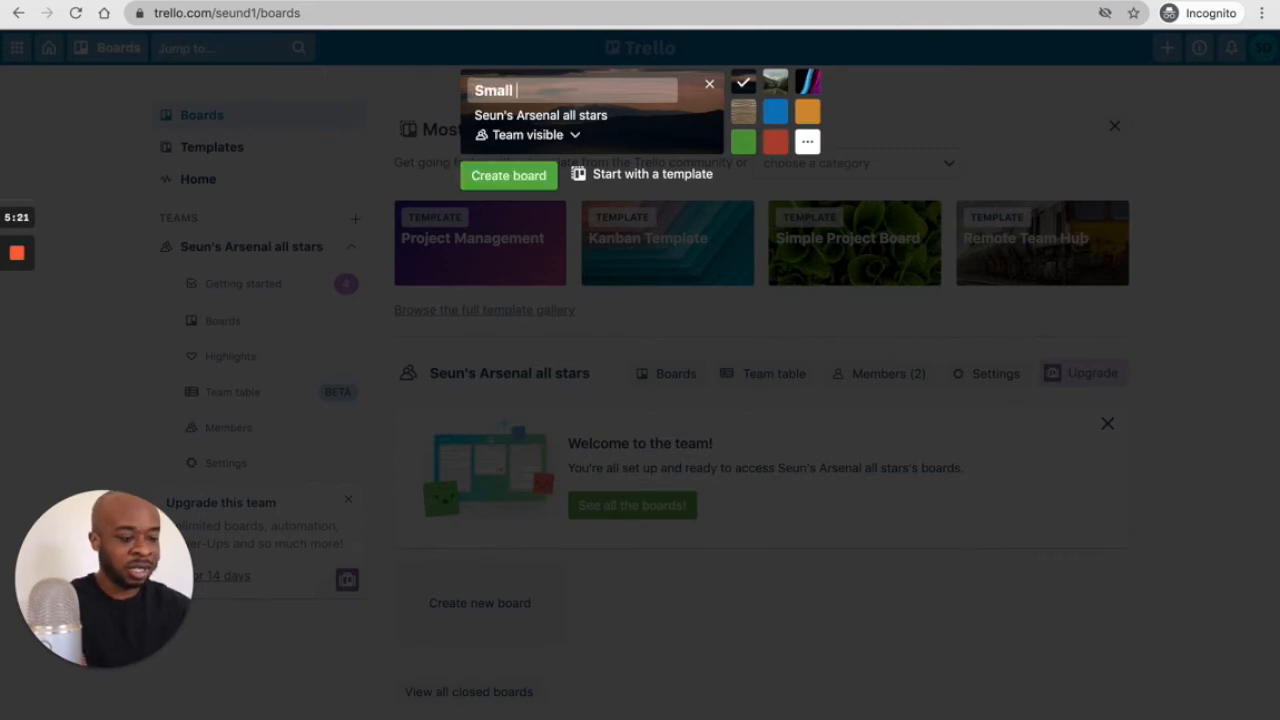
text(Busine)
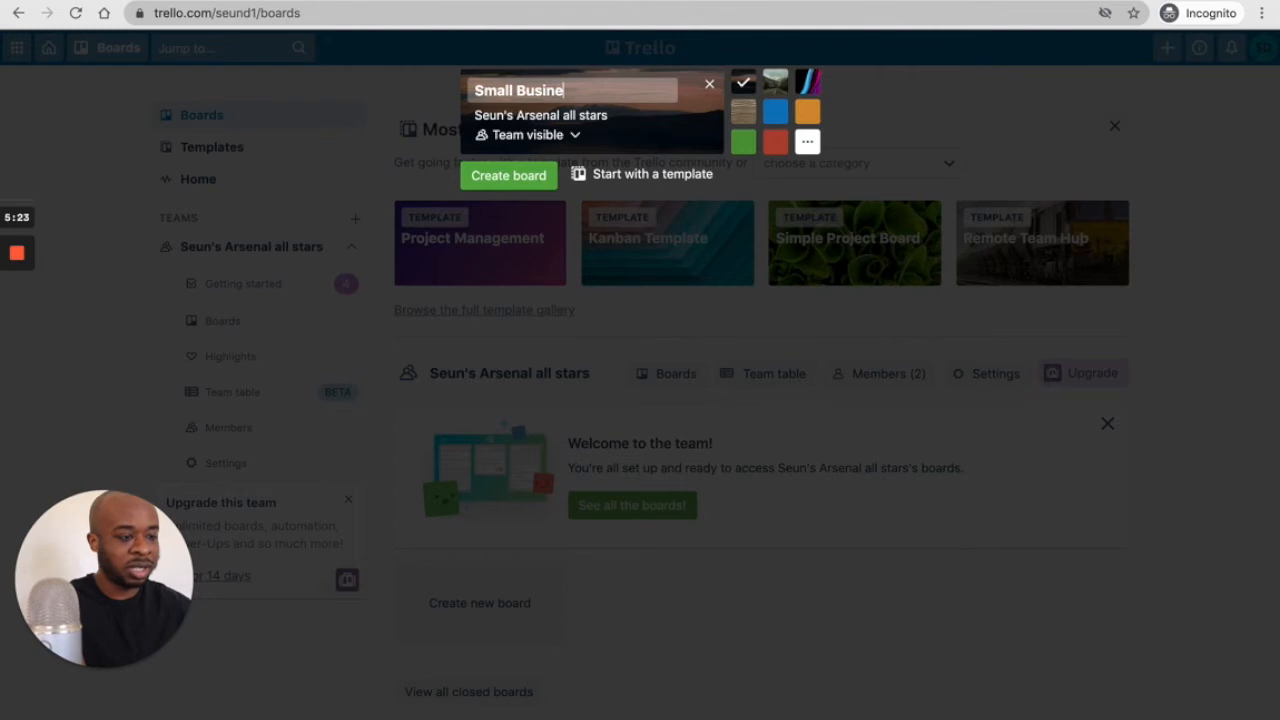
text(ss T)
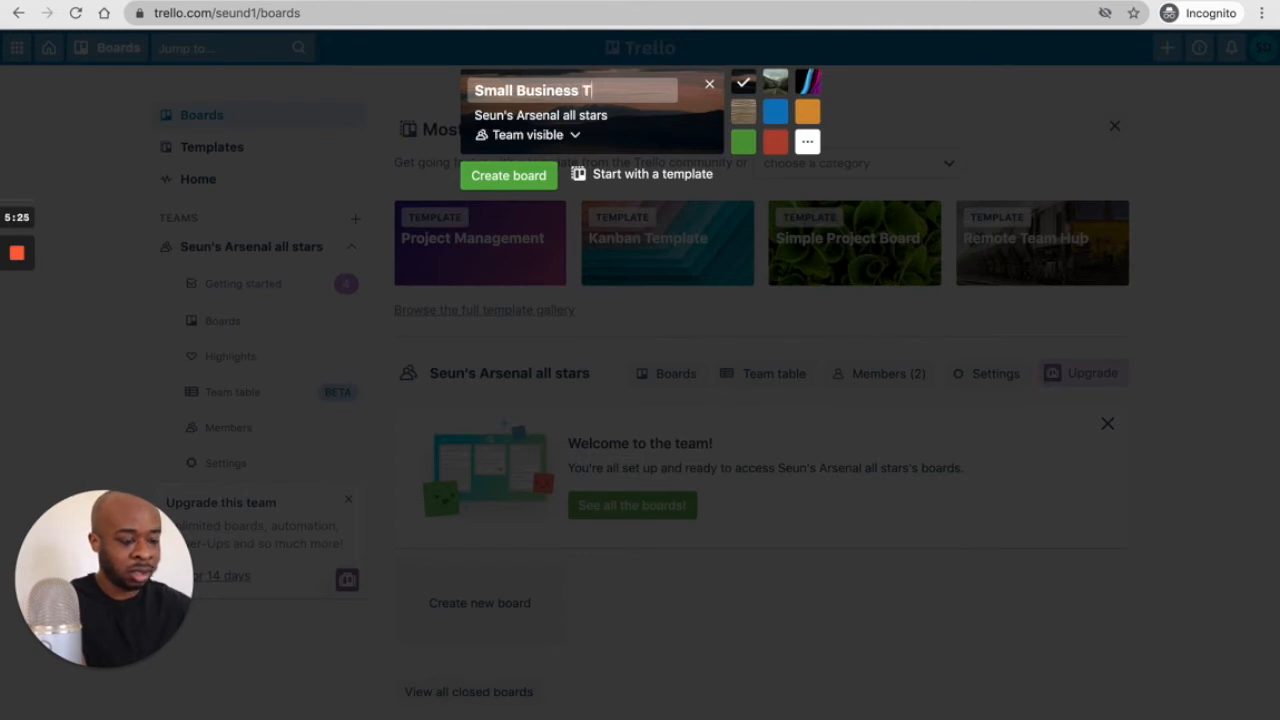
text(asks)
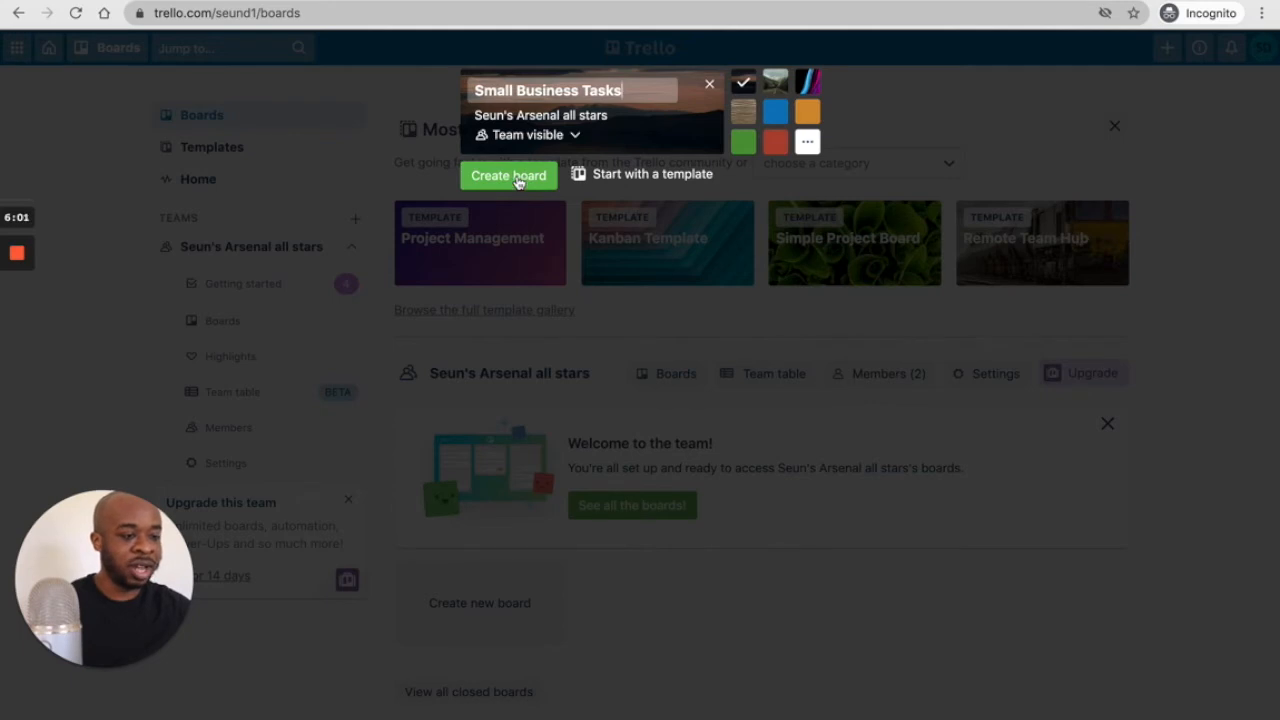
click(574, 134)
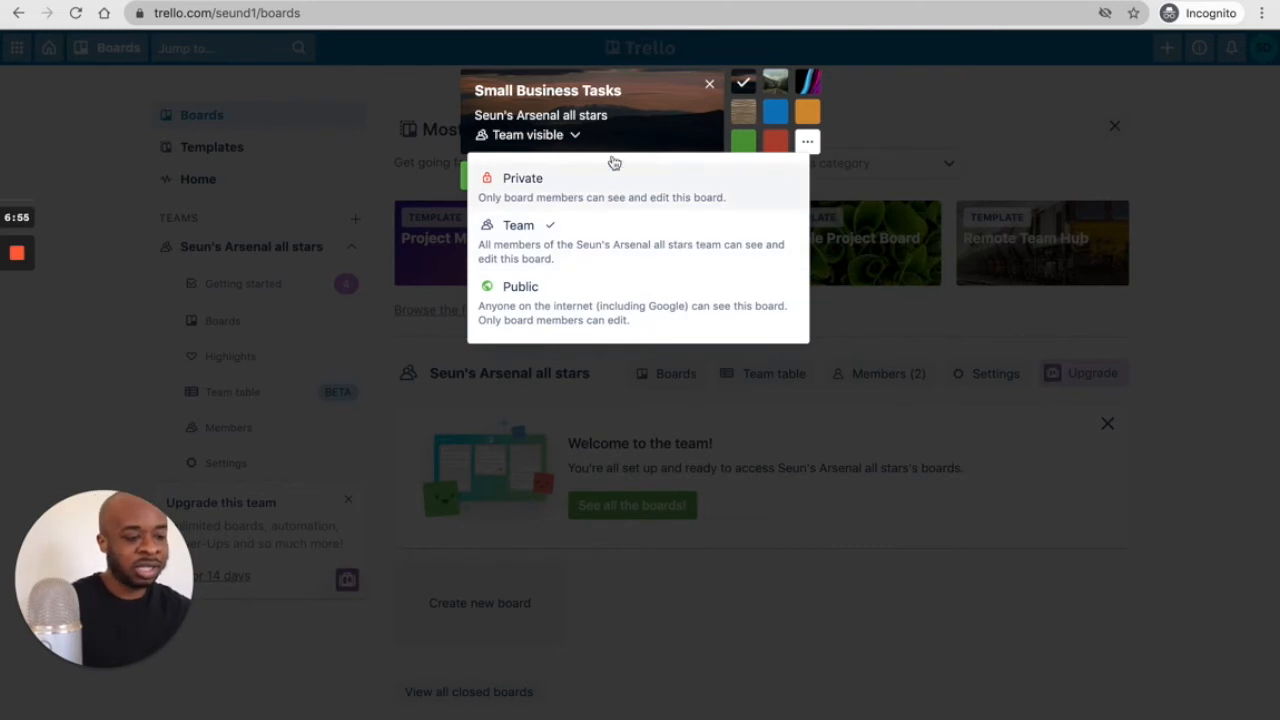
click(665, 133)
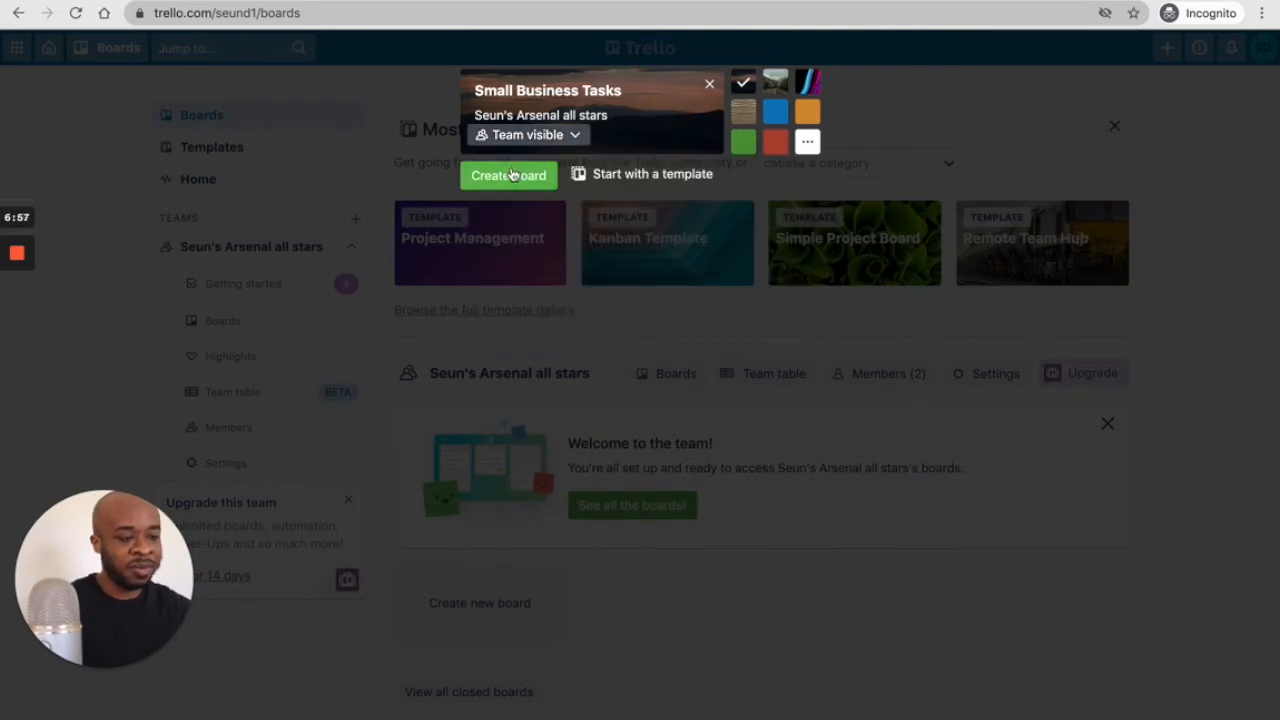
- Create the Small Business Tasks board, then dismiss the Switch view panel, battery alert and apps switcher
click(512, 176)
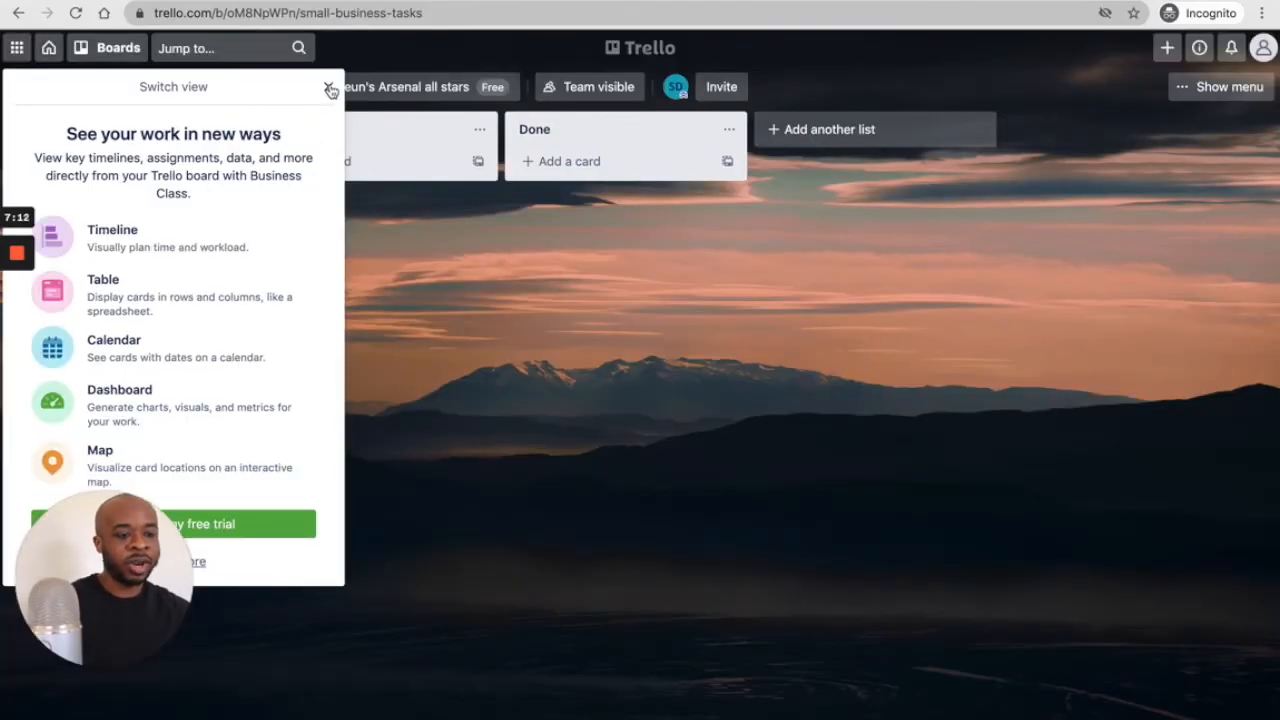
click(328, 89)
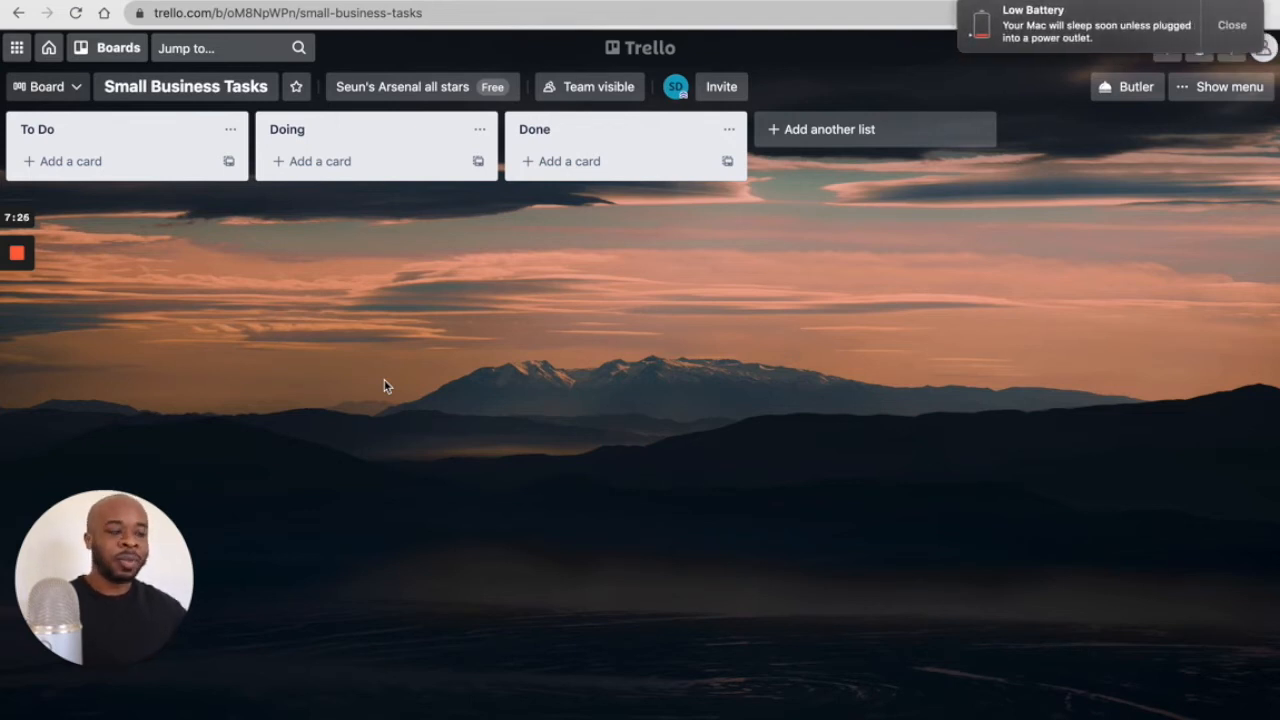
click(1228, 25)
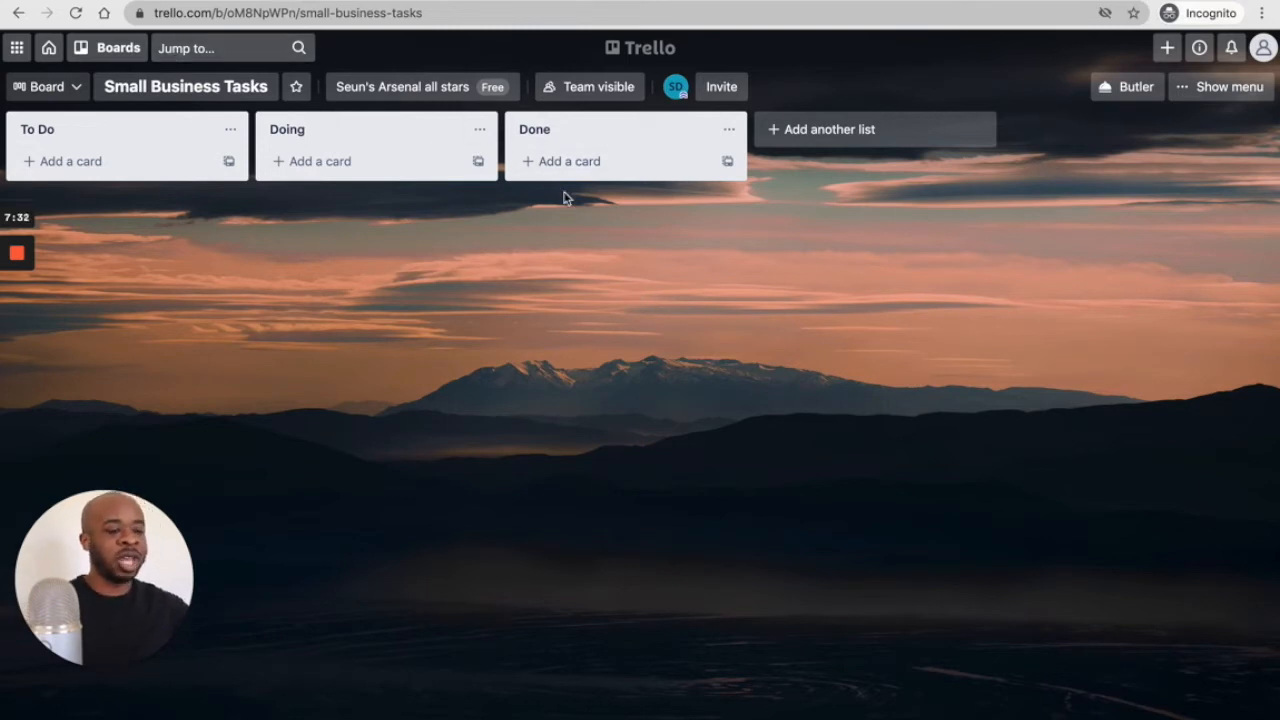
click(17, 48)
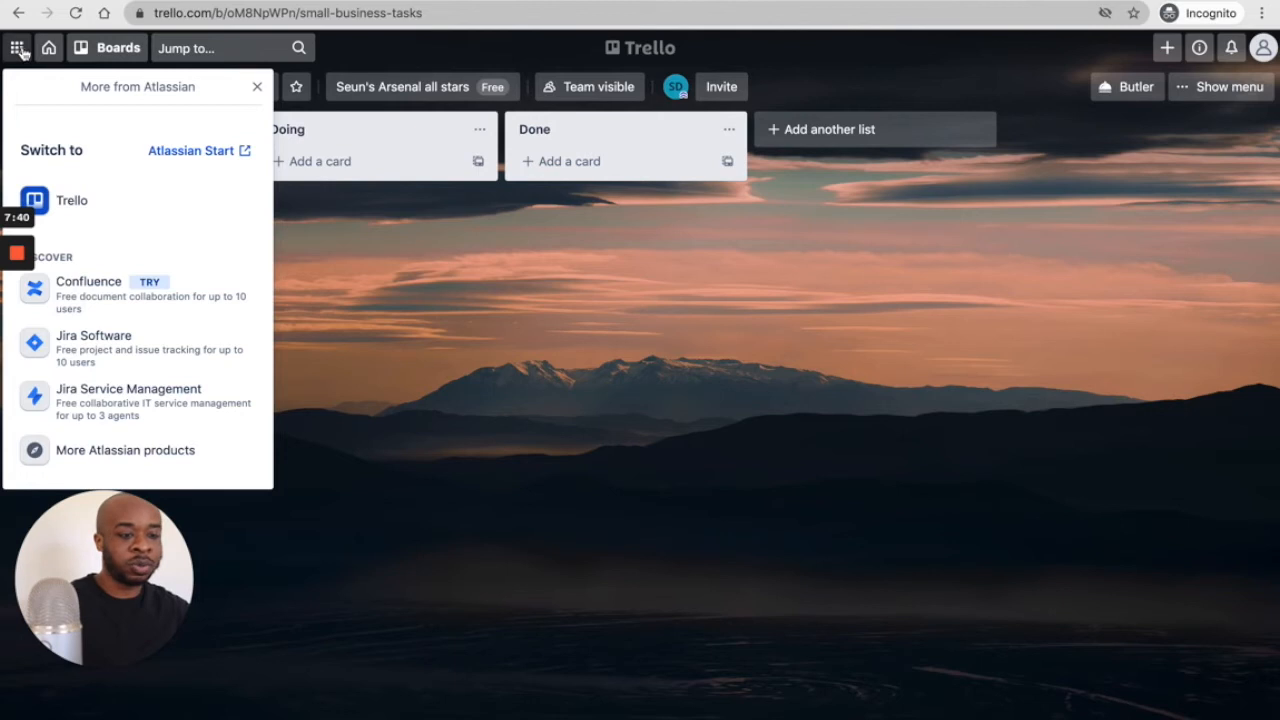
click(256, 89)
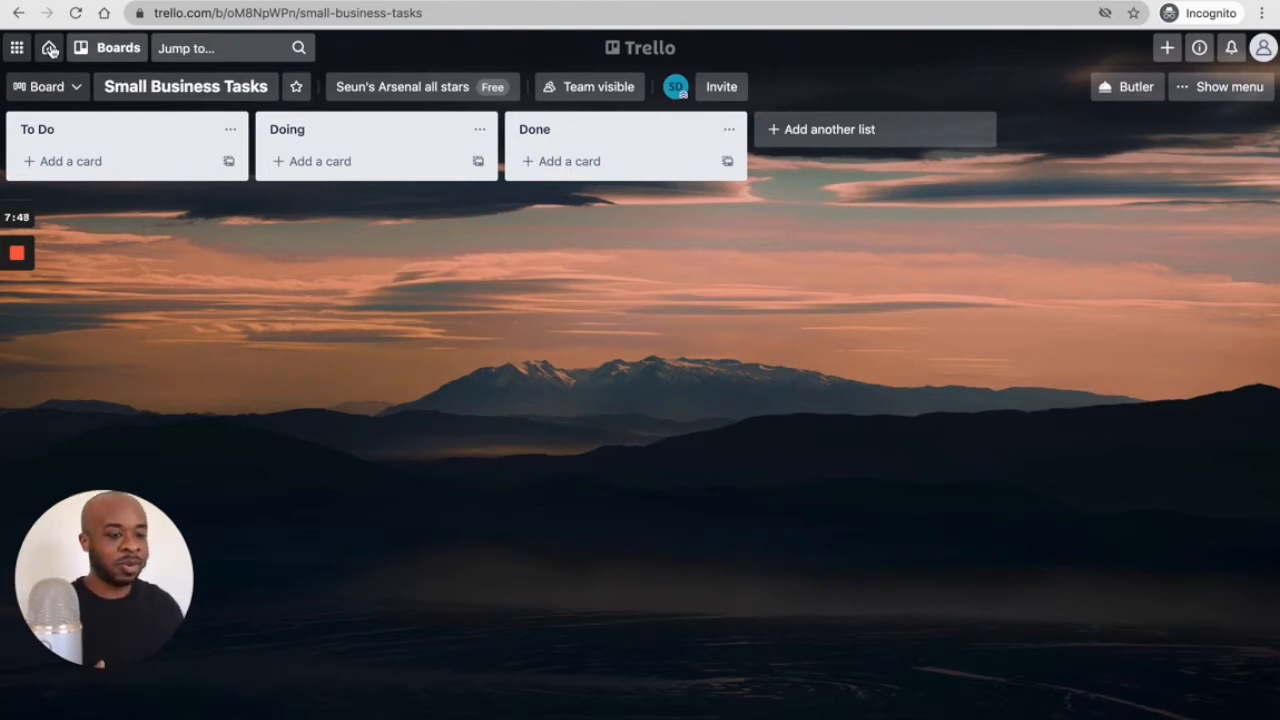
click(119, 54)
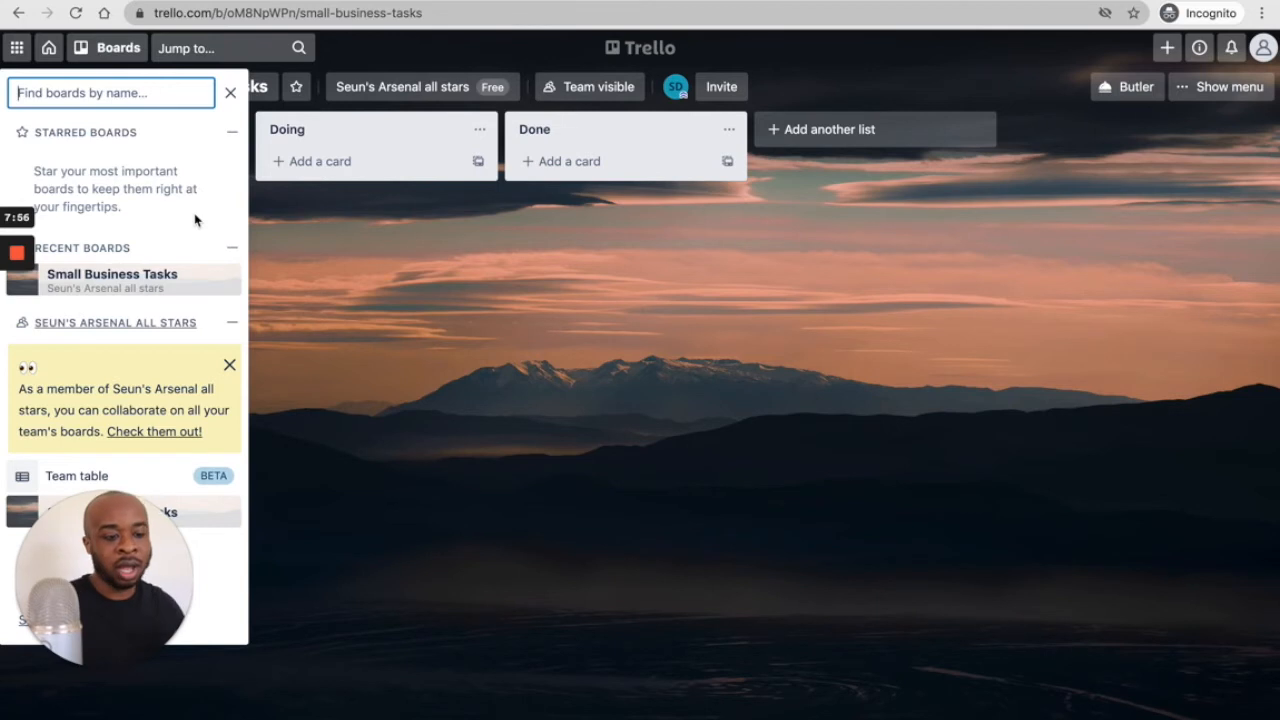
click(223, 48)
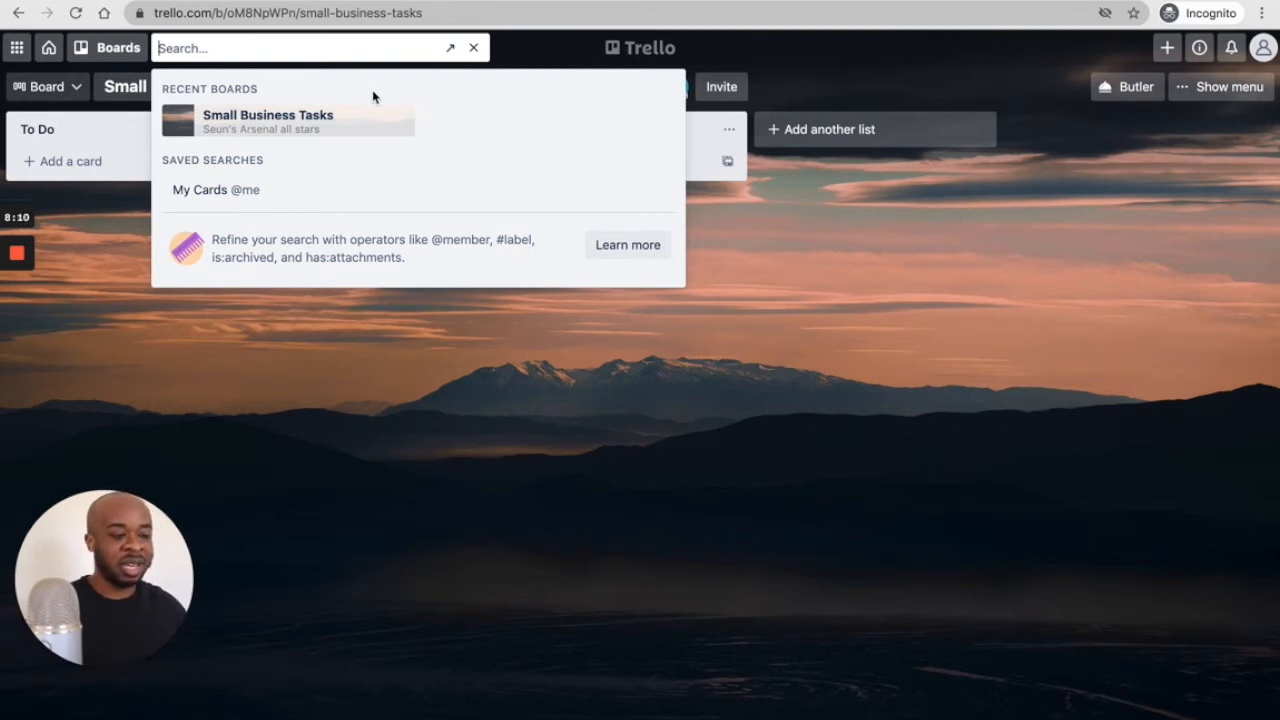
click(620, 360)
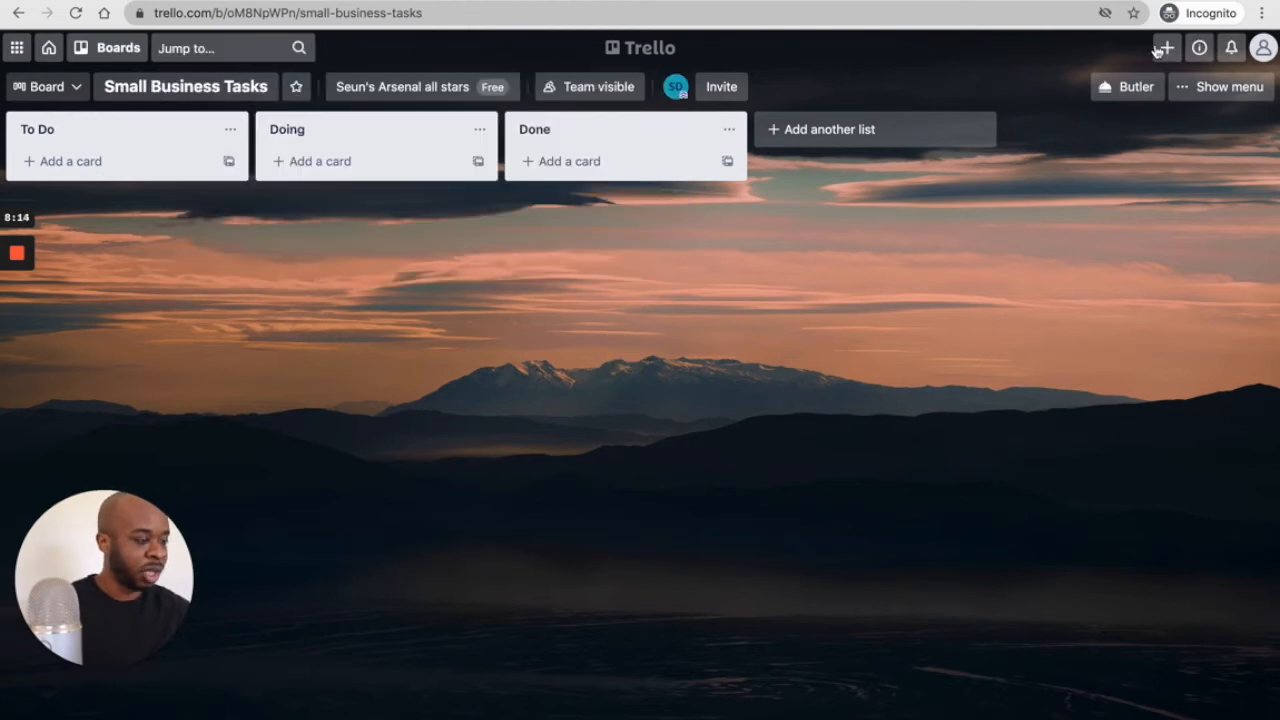
click(1167, 48)
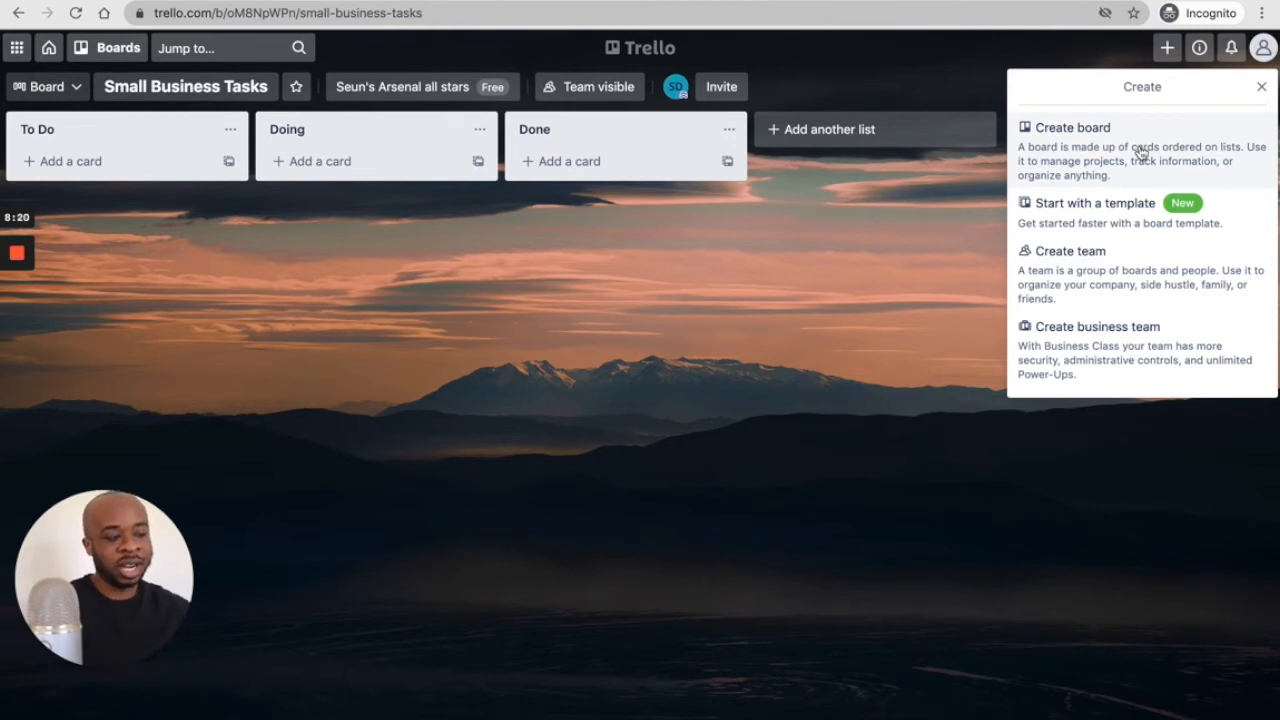
click(1206, 49)
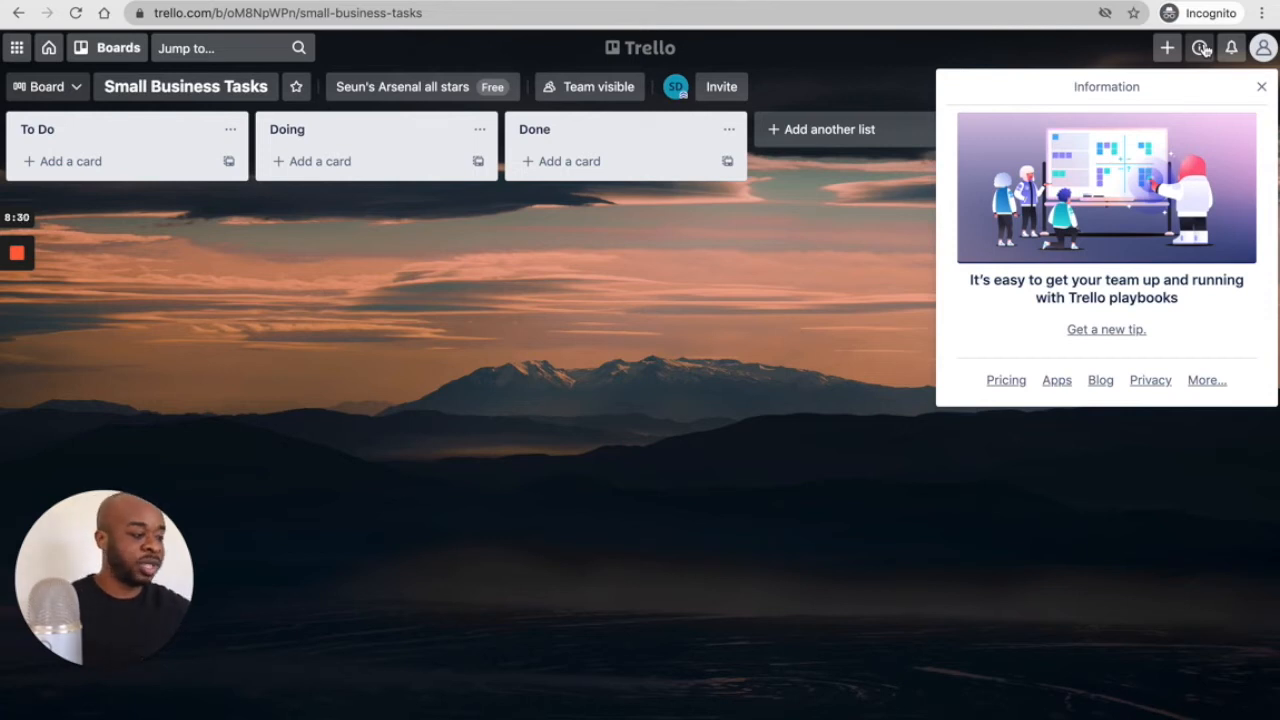
click(1231, 49)
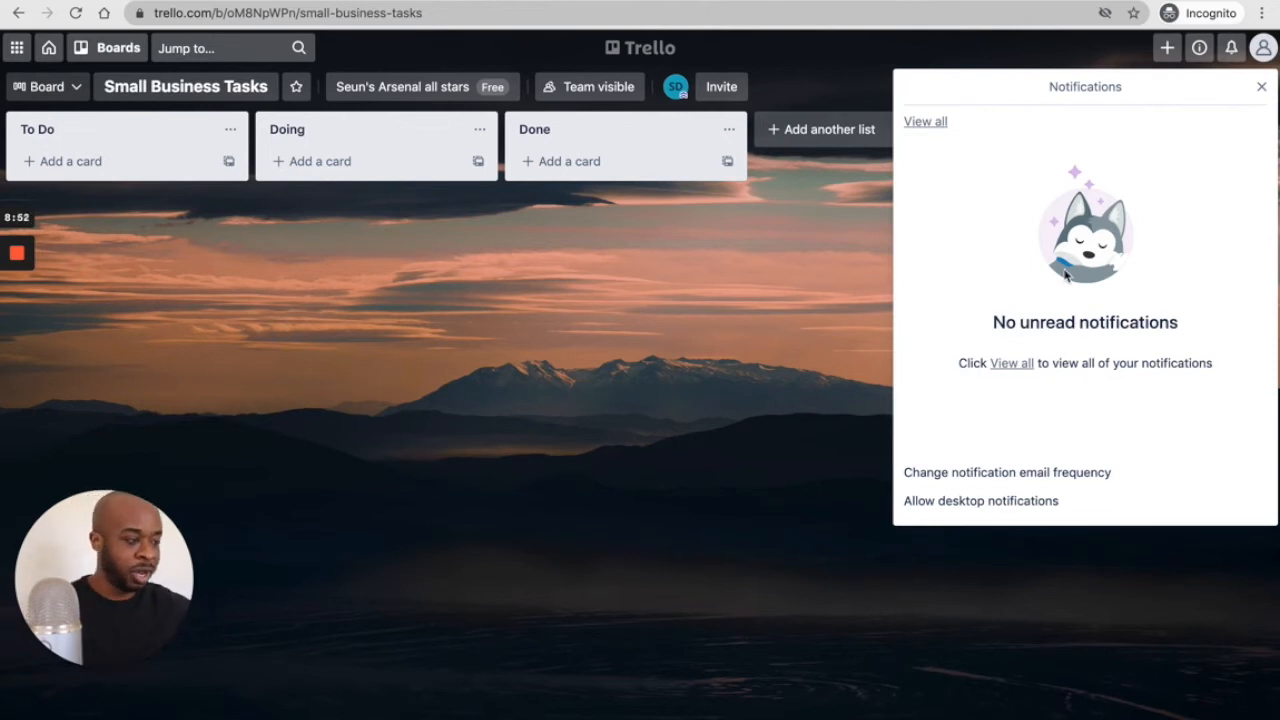
click(839, 306)
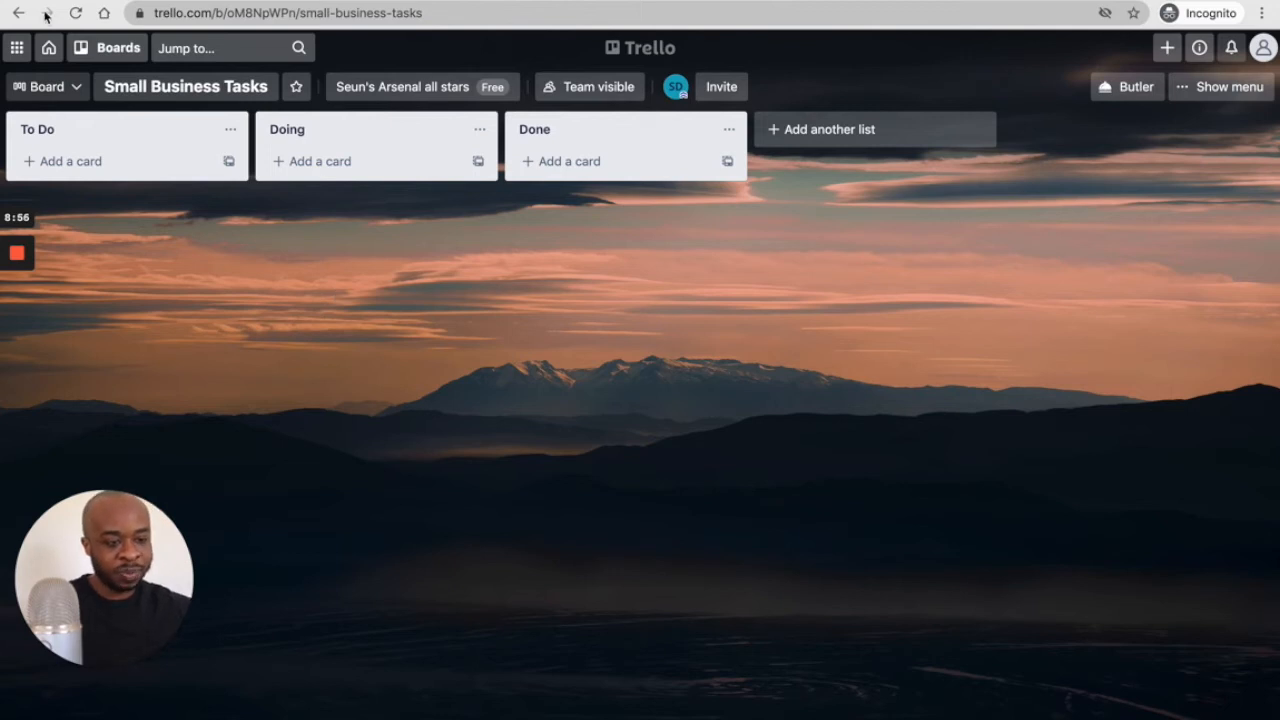
click(73, 85)
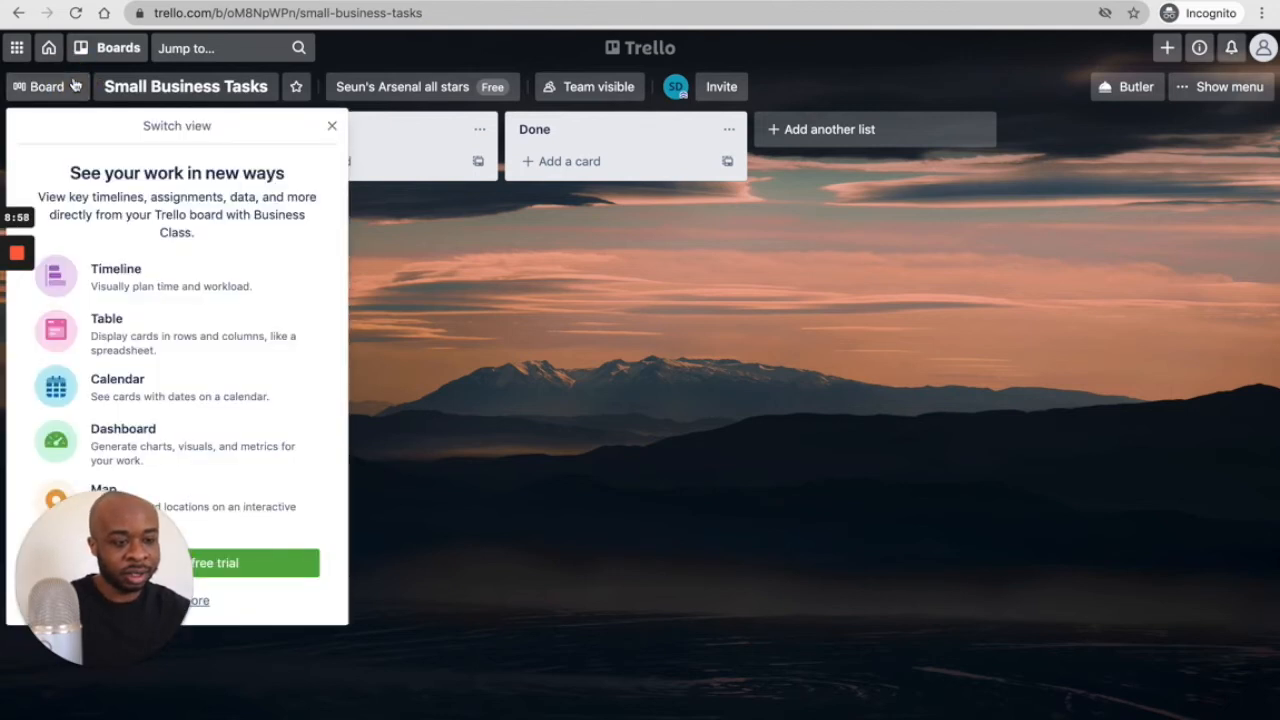
click(332, 129)
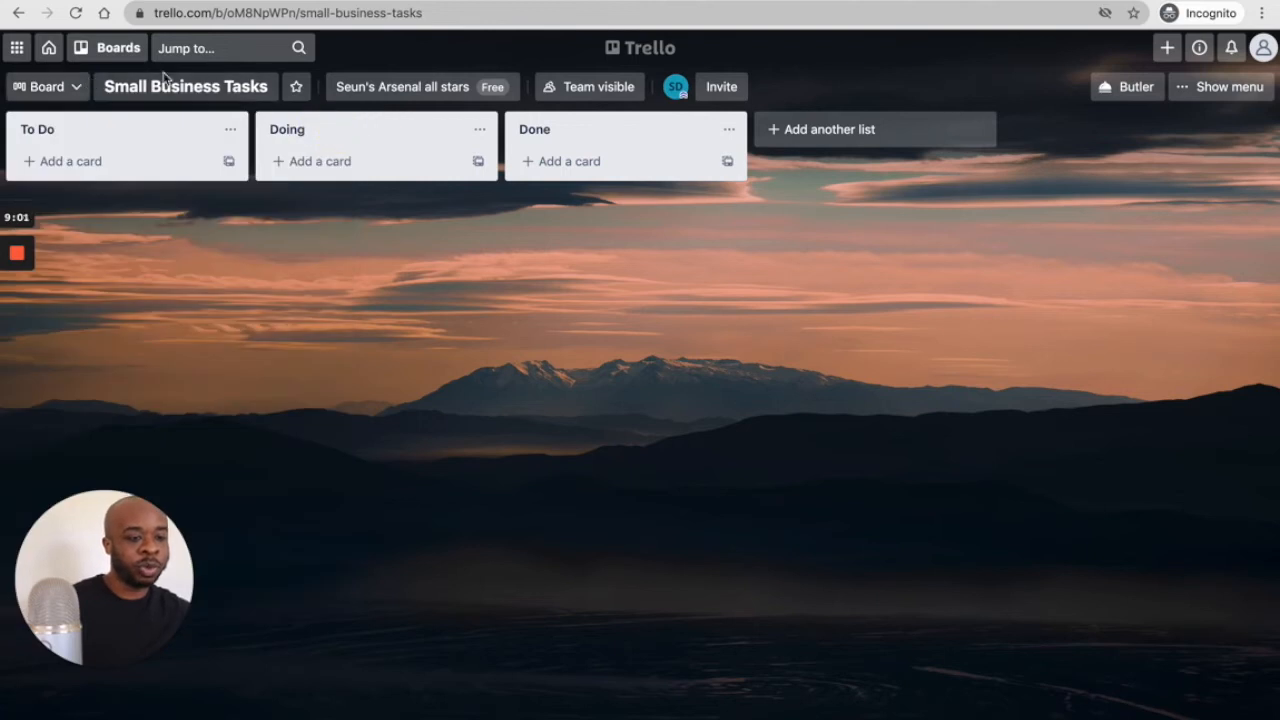
click(245, 84)
click(489, 284)
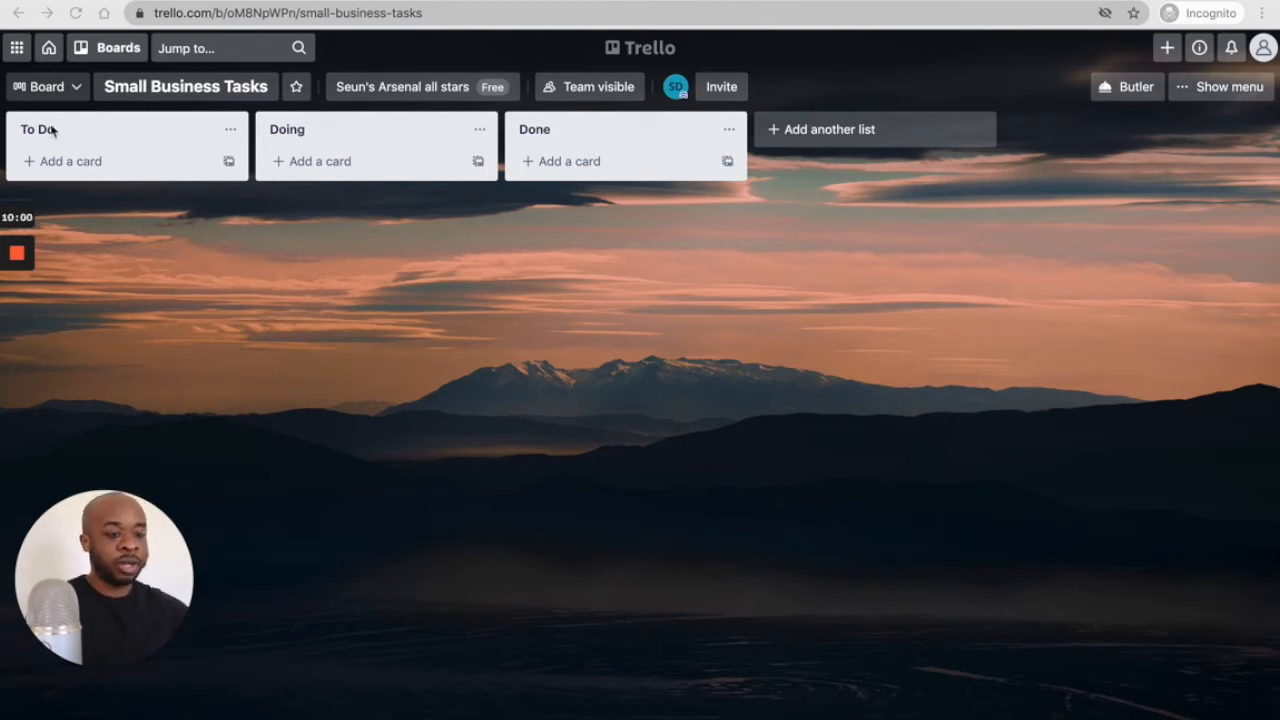
click(76, 167)
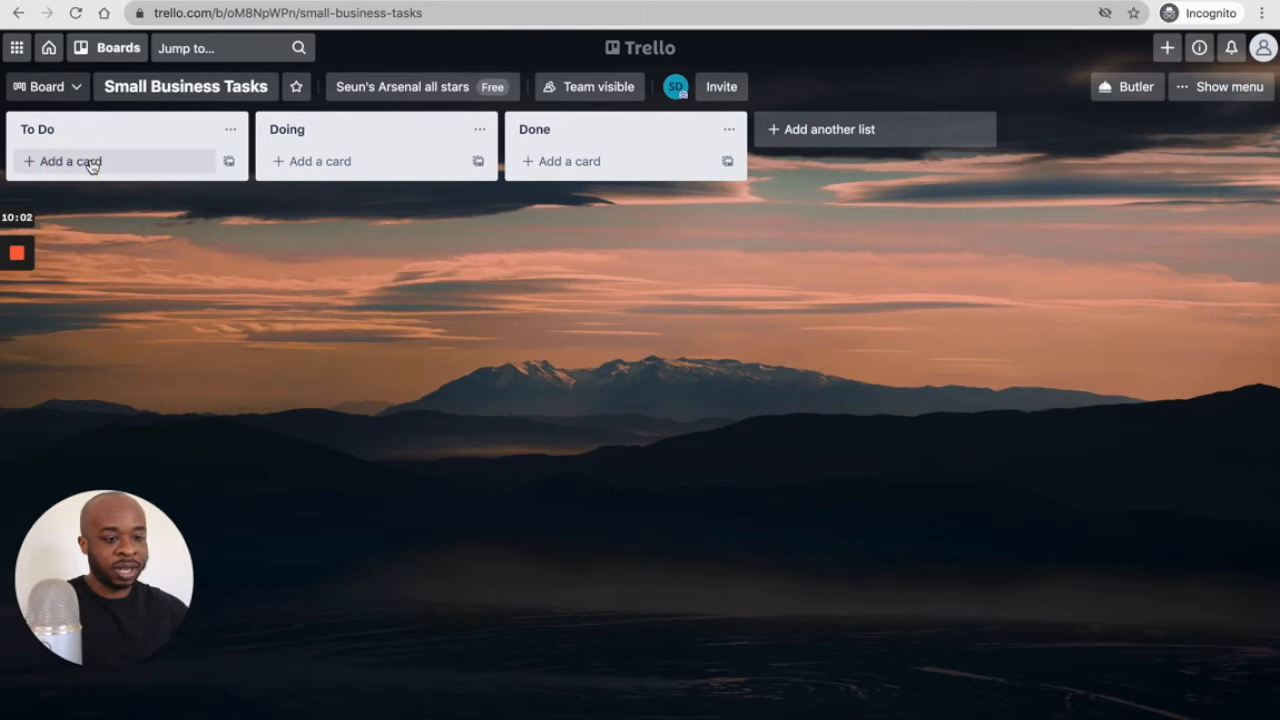
click(90, 165)
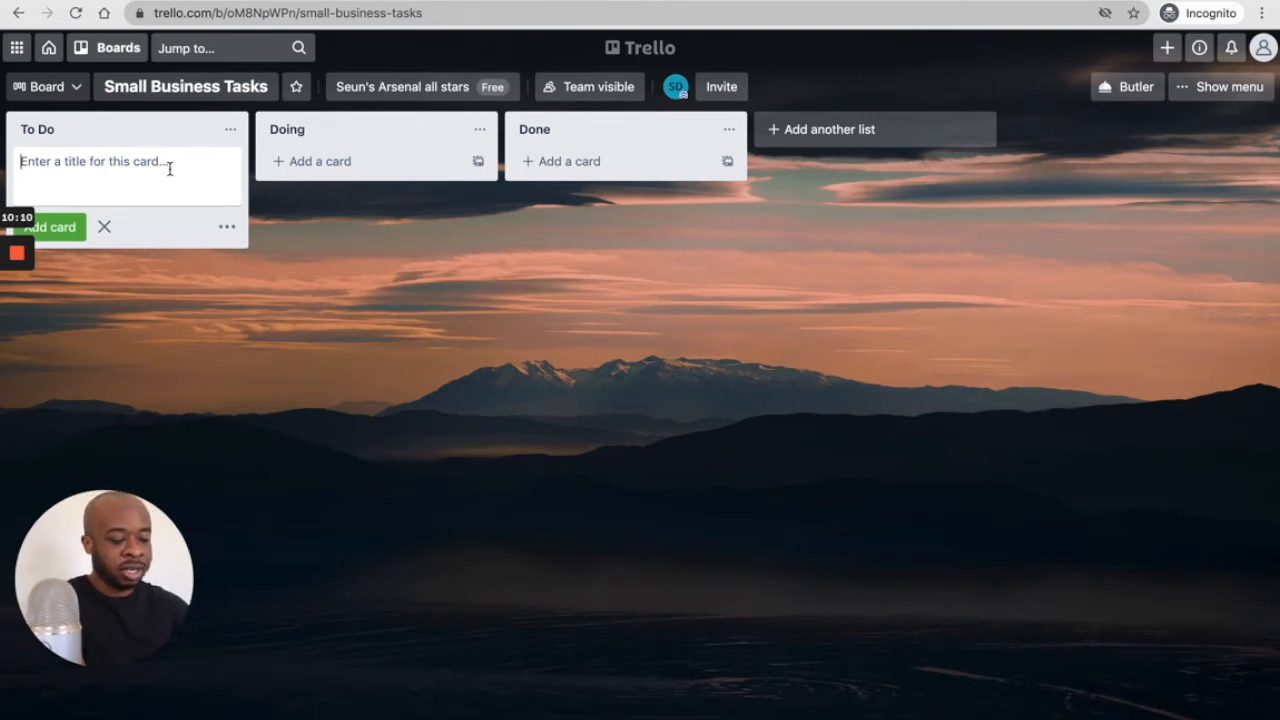
text(Cre)
key(BackSpace)
text(e)
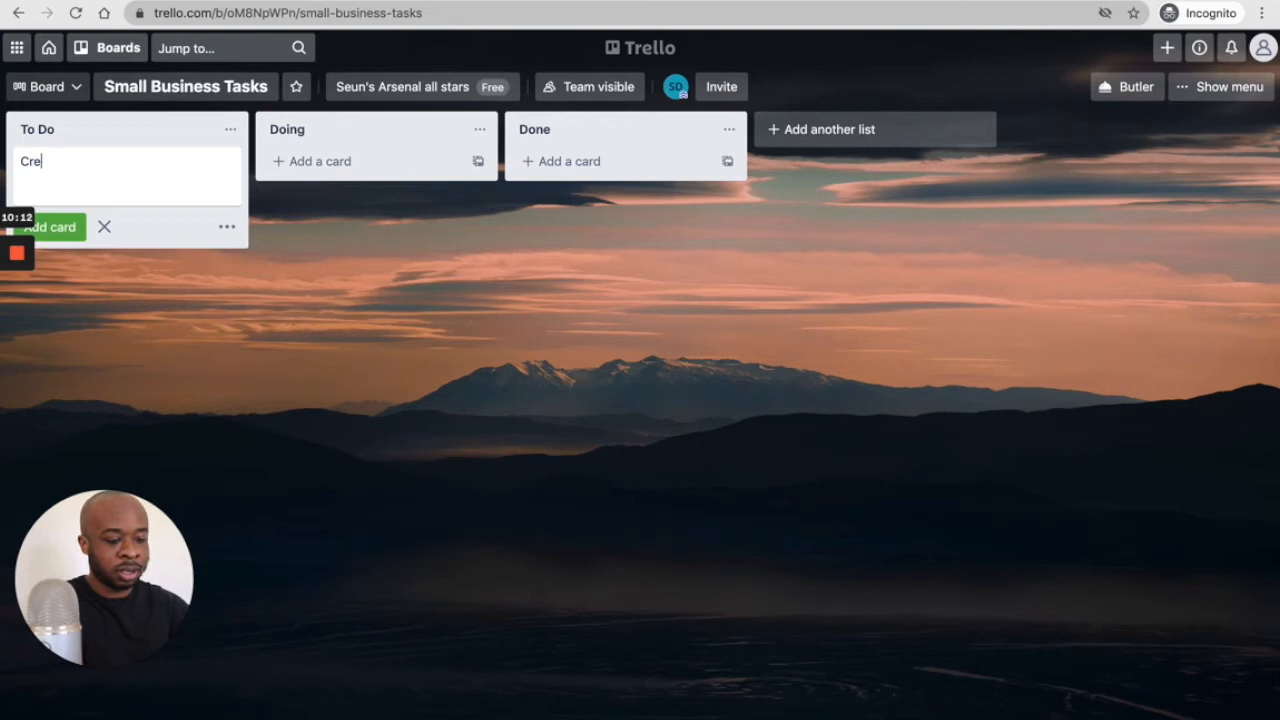
text(ate a new logo)
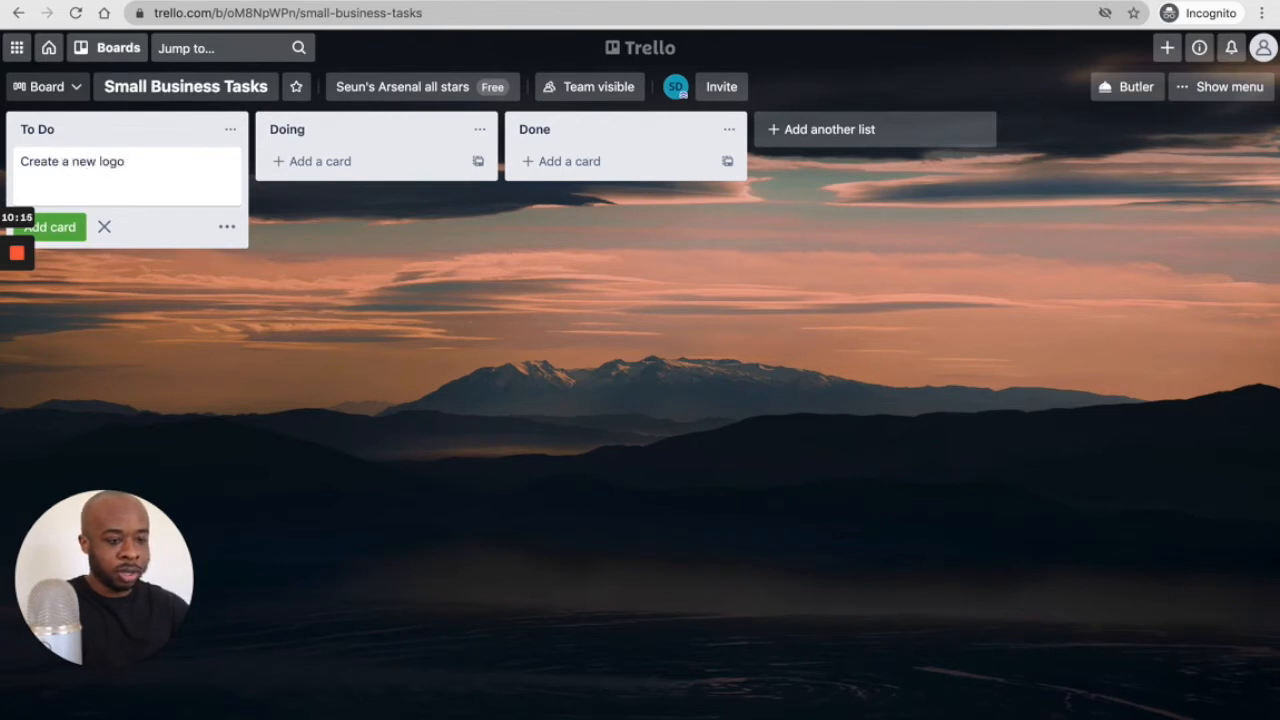
key(Return)
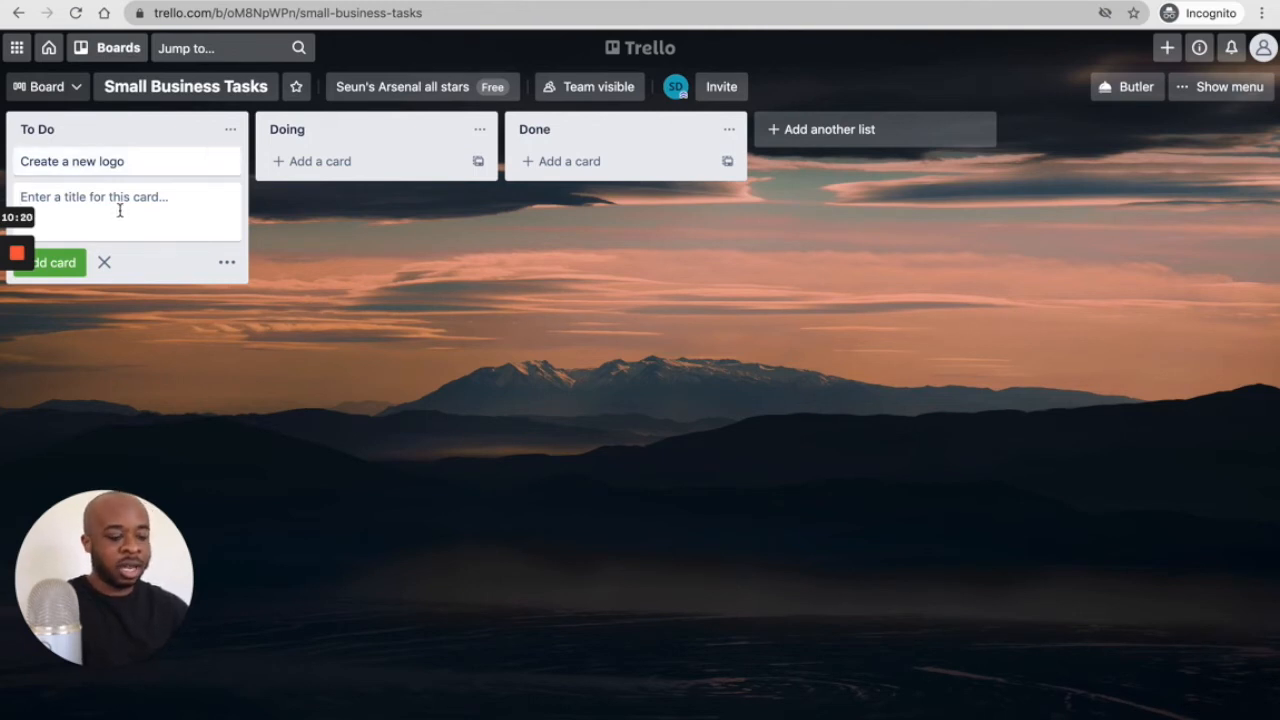
text(Plan )
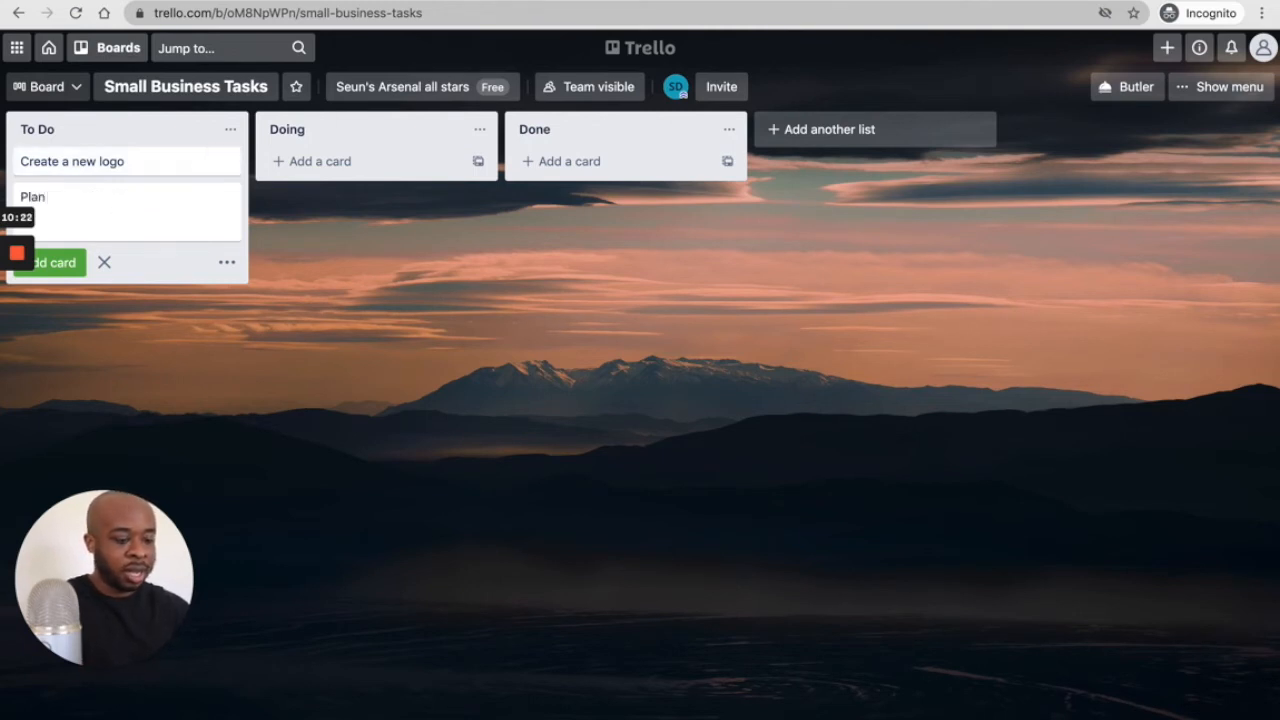
text(social media )
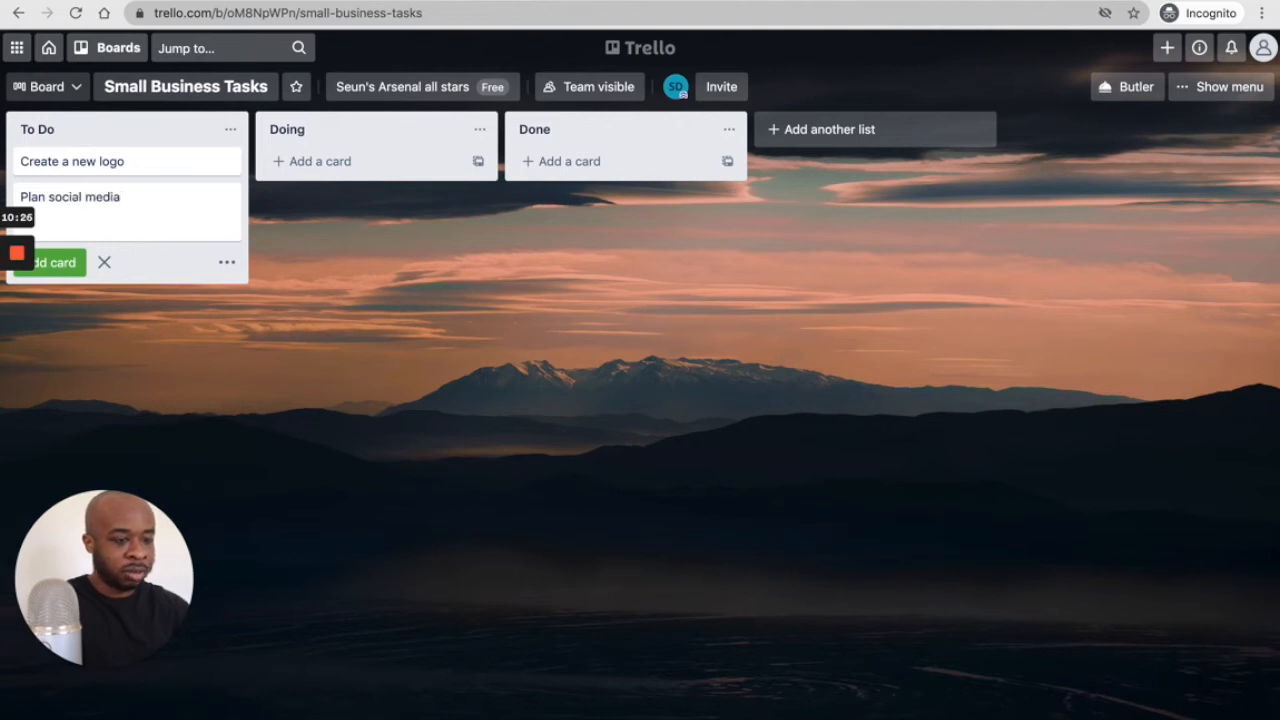
text(tw)
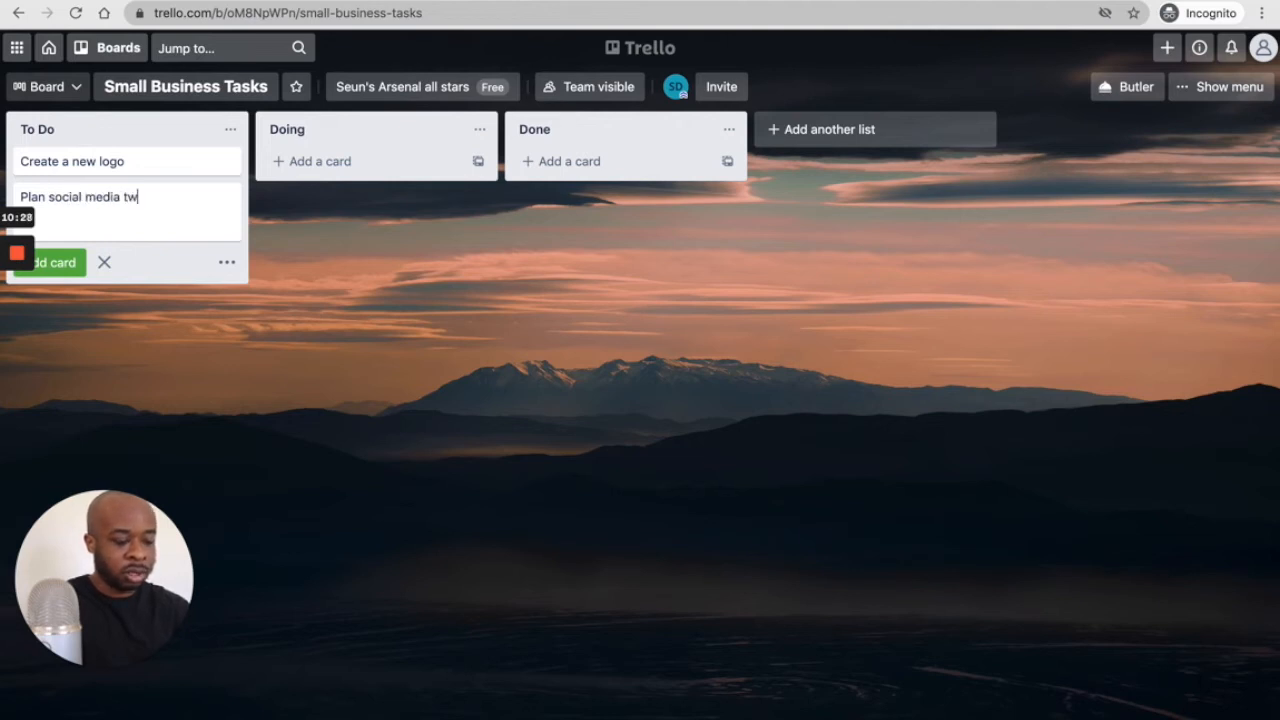
text(itters posts)
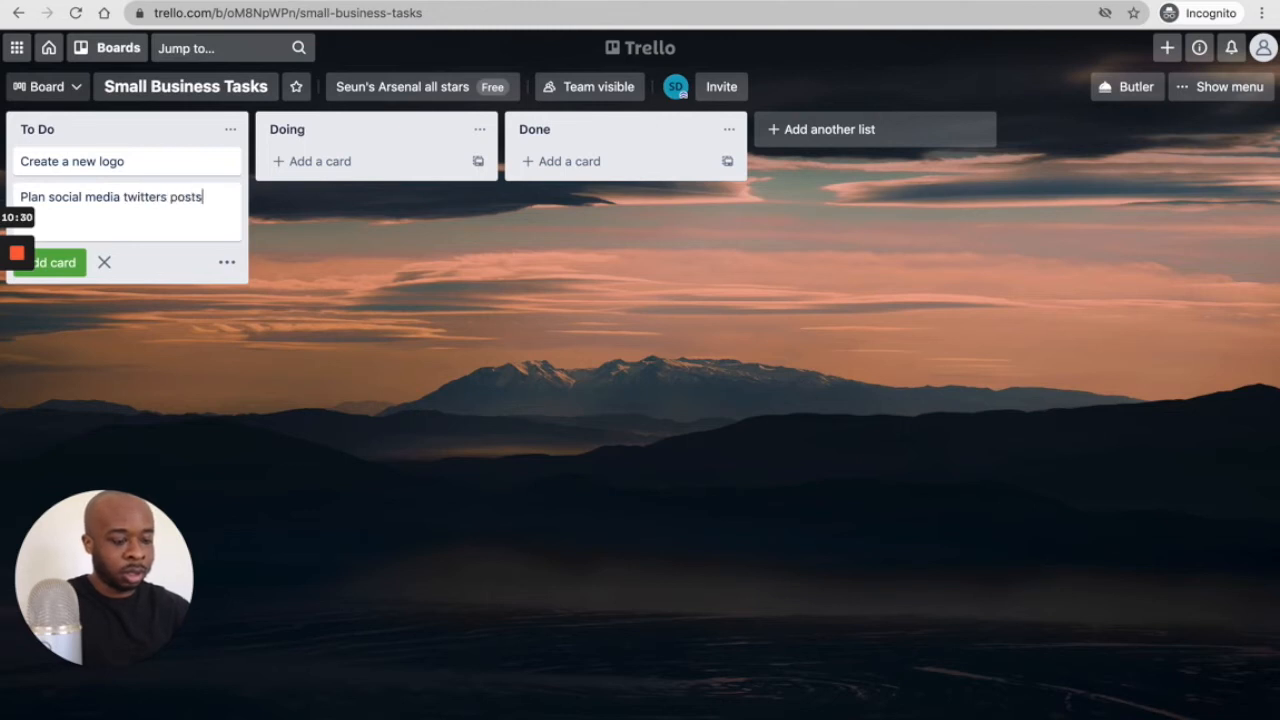
key(Return)
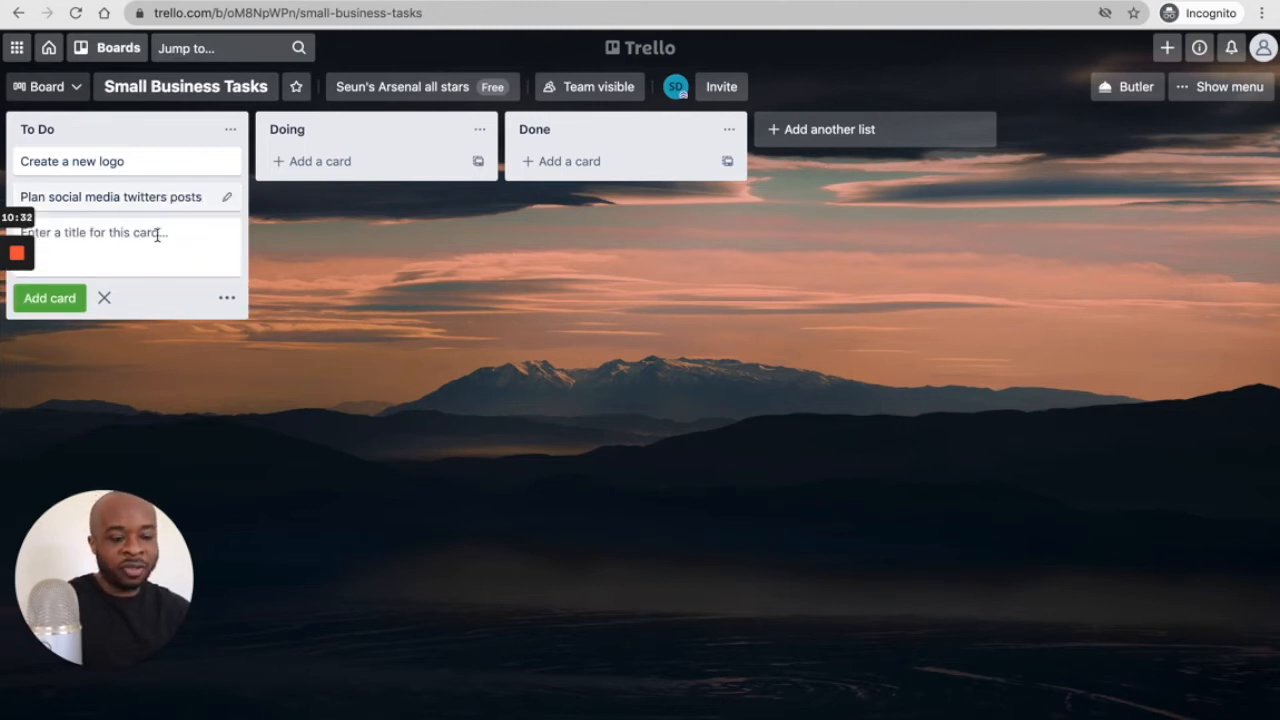
text(Plan nest)
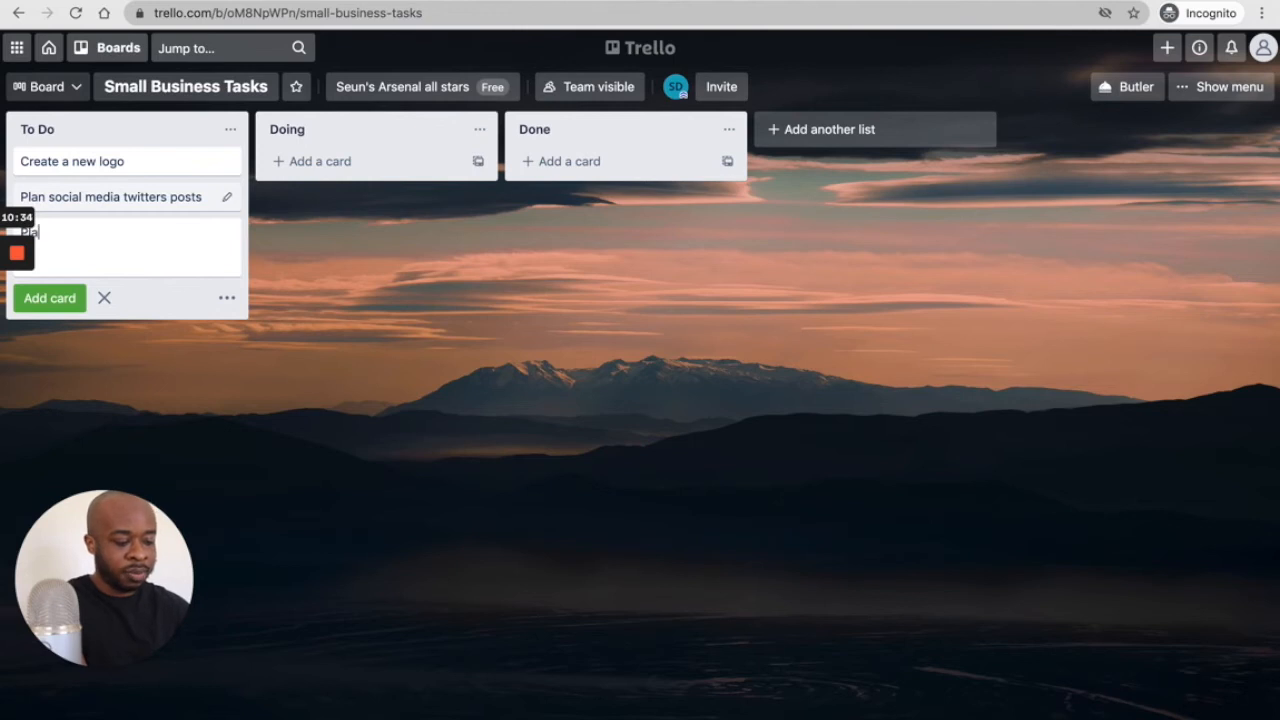
key(BackSpace)
key(BackSpace)
key(BackSpace)
text(erson)
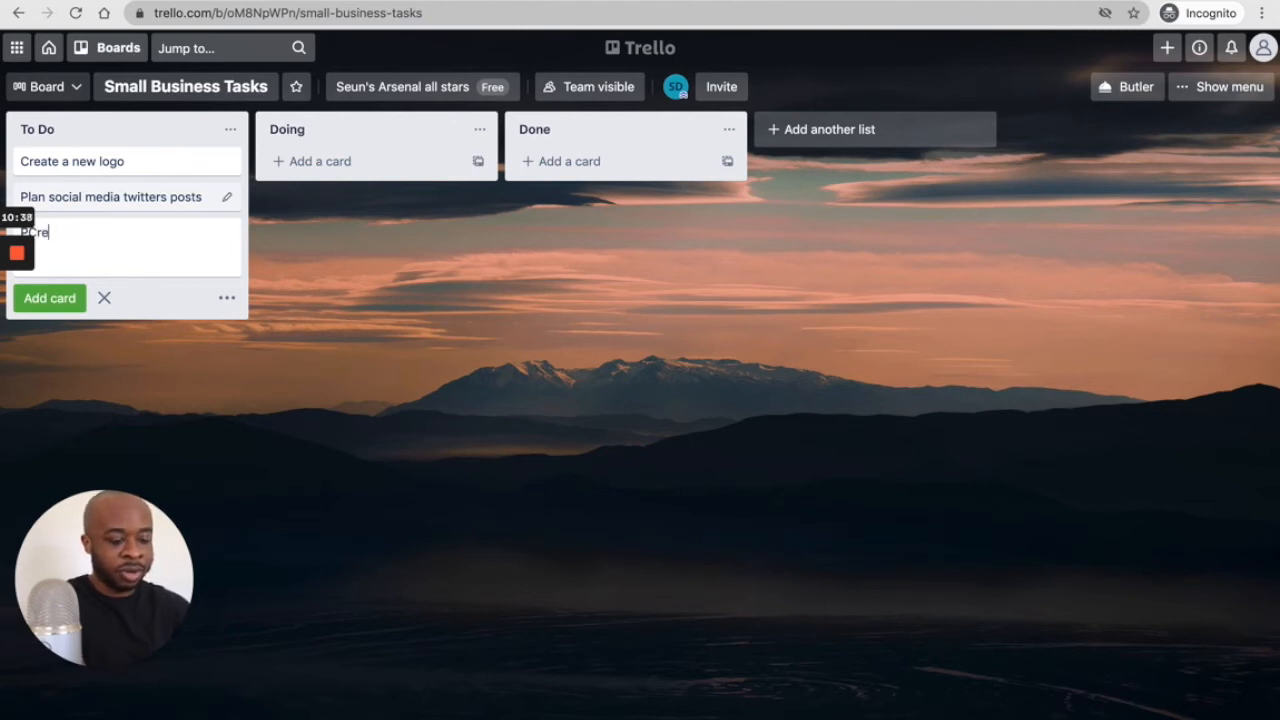
key(BackSpace)
key(BackSpace)
key(BackSpace)
key(BackSpace)
key(BackSpace)
key(BackSpace)
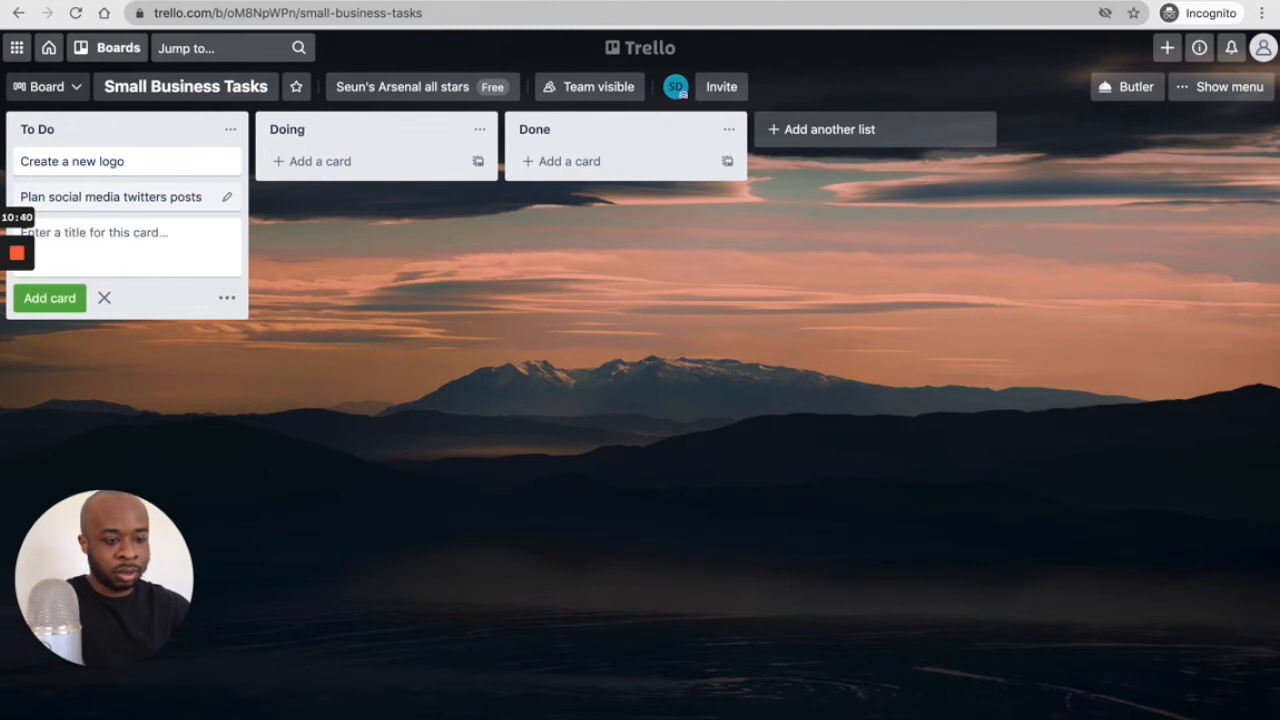
text(Create)
text( next bl)
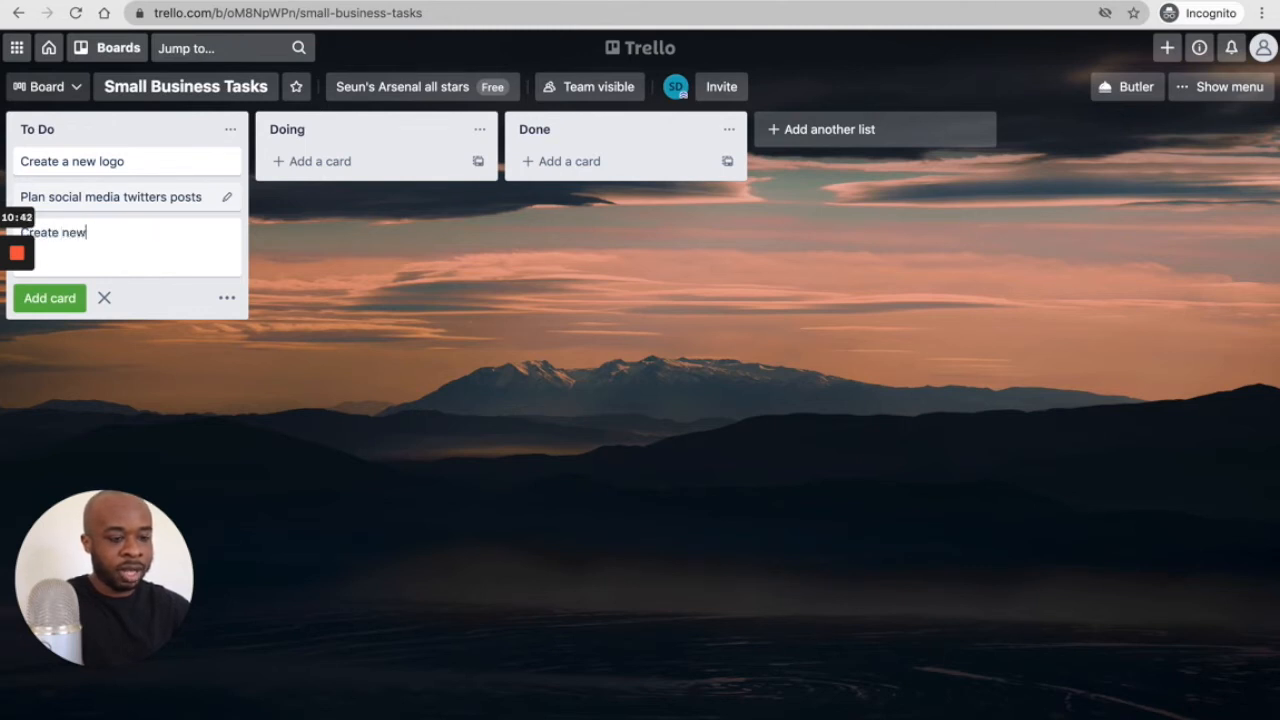
text(og article)
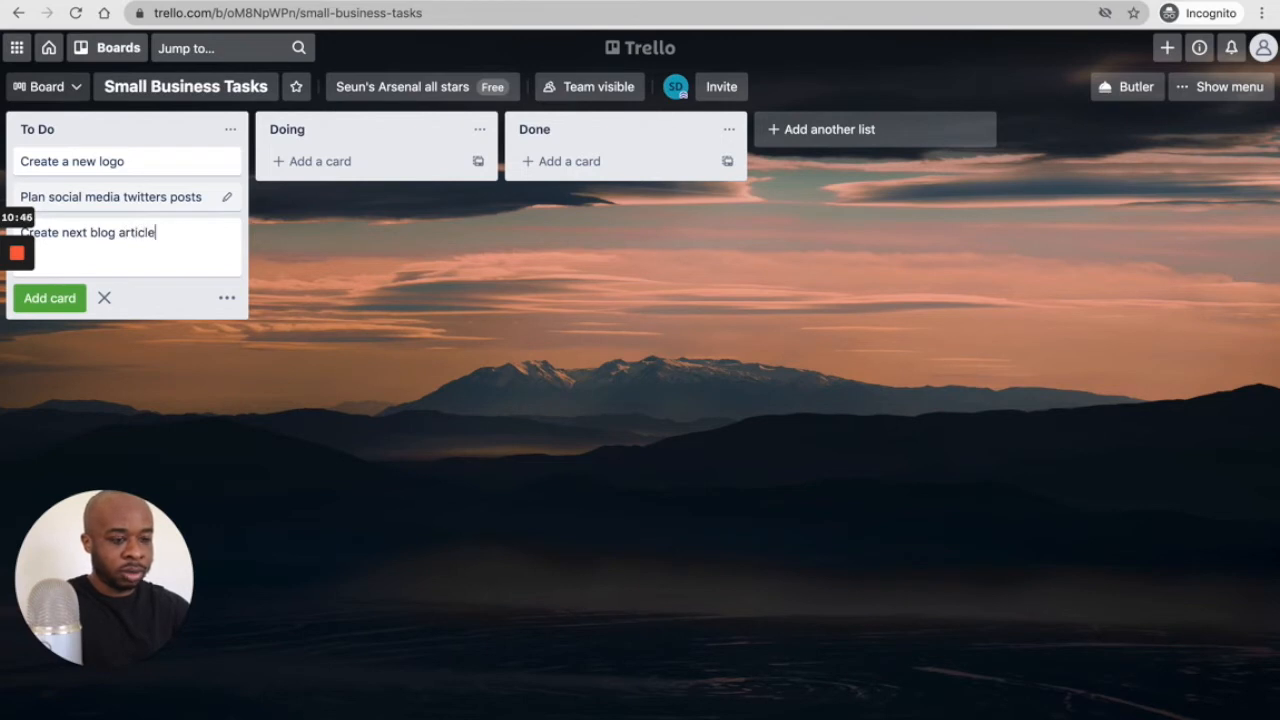
key(Return)
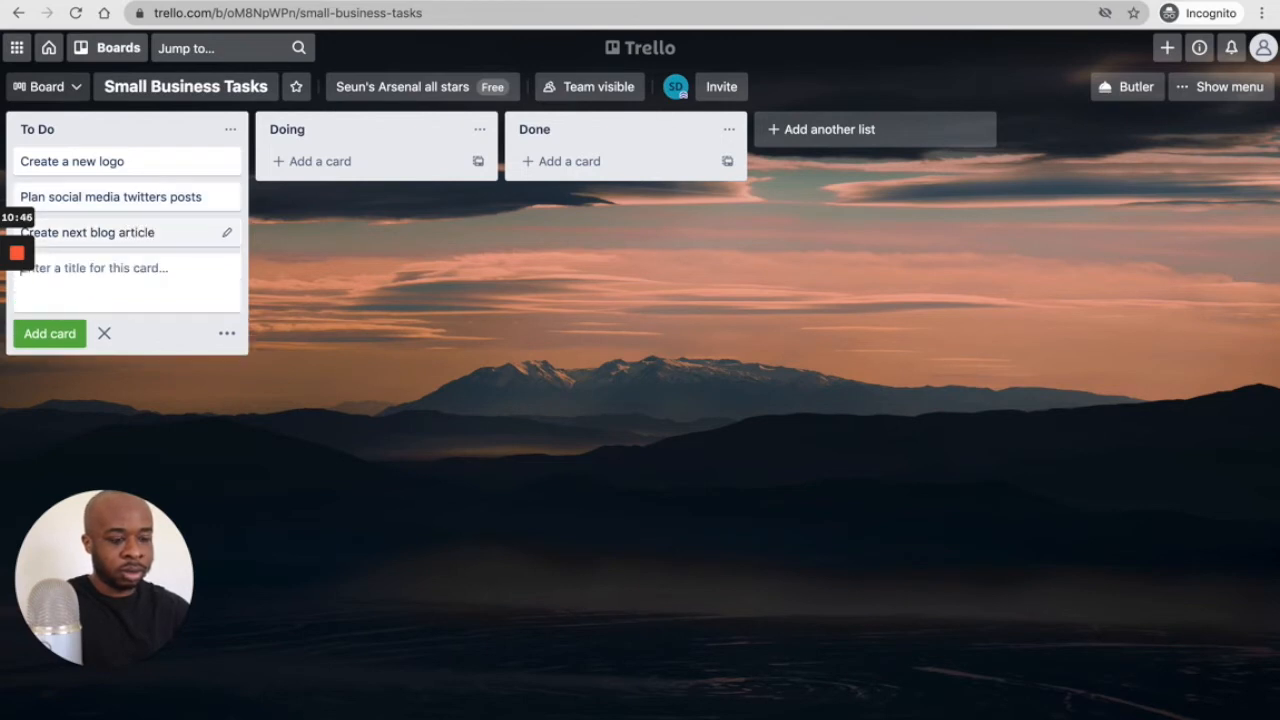
click(494, 345)
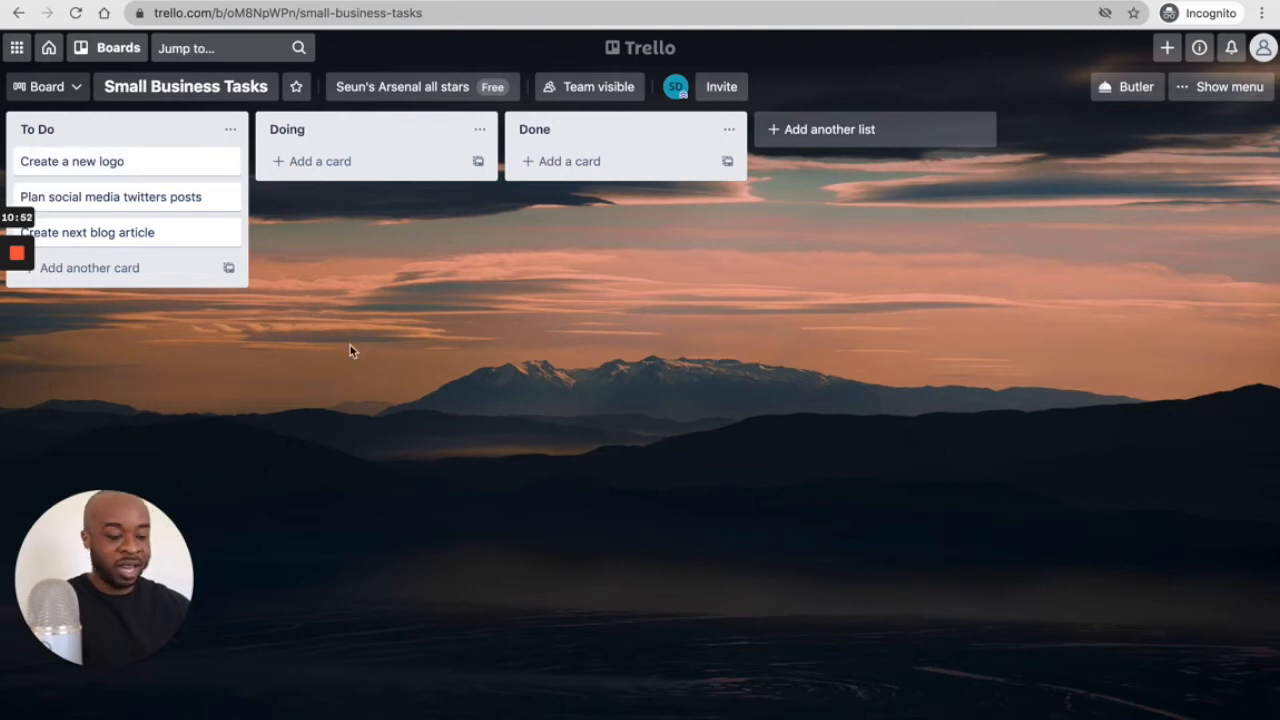
- Open the 'Create a new logo' card and describe it as needing black and yellow with a good font
click(91, 158)
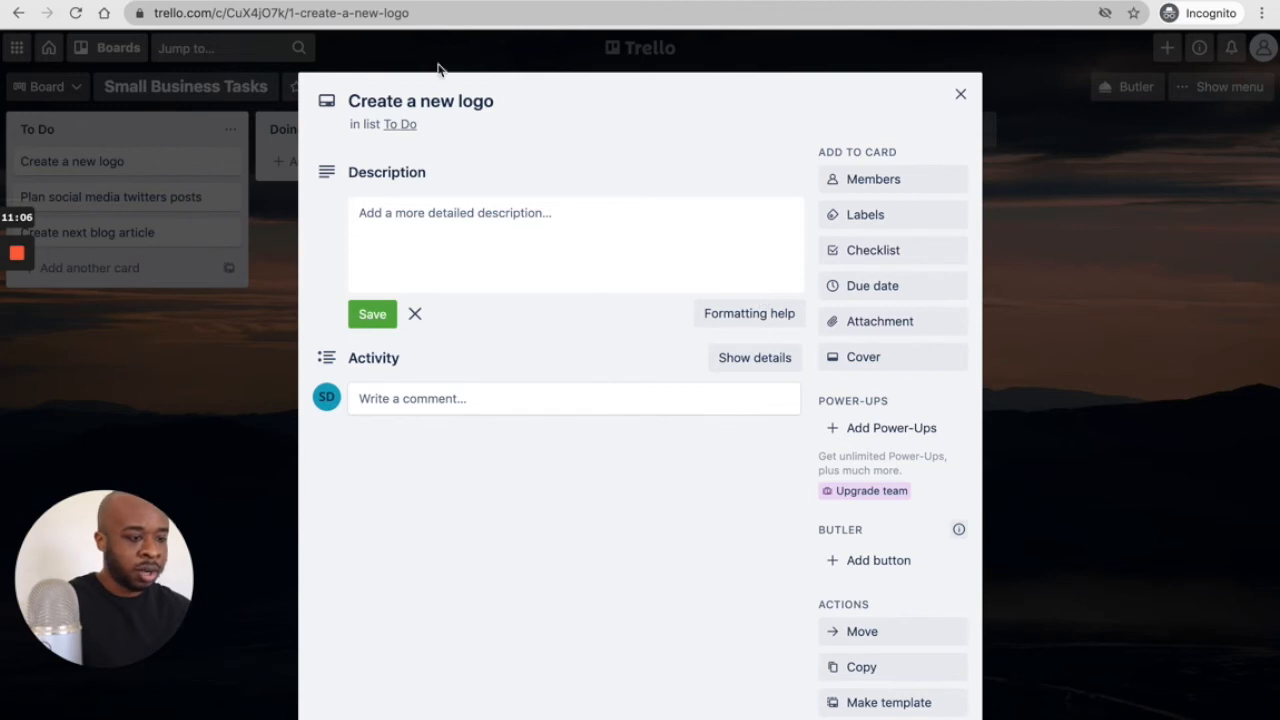
click(441, 221)
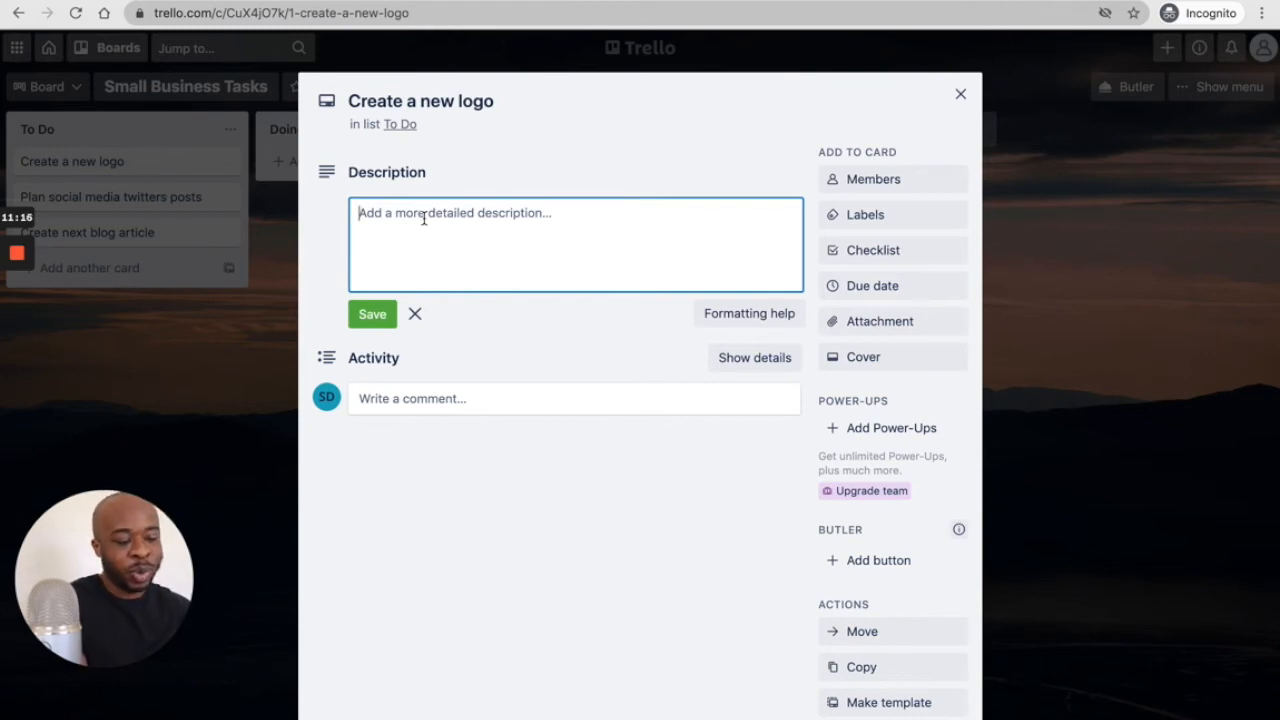
text(Th)
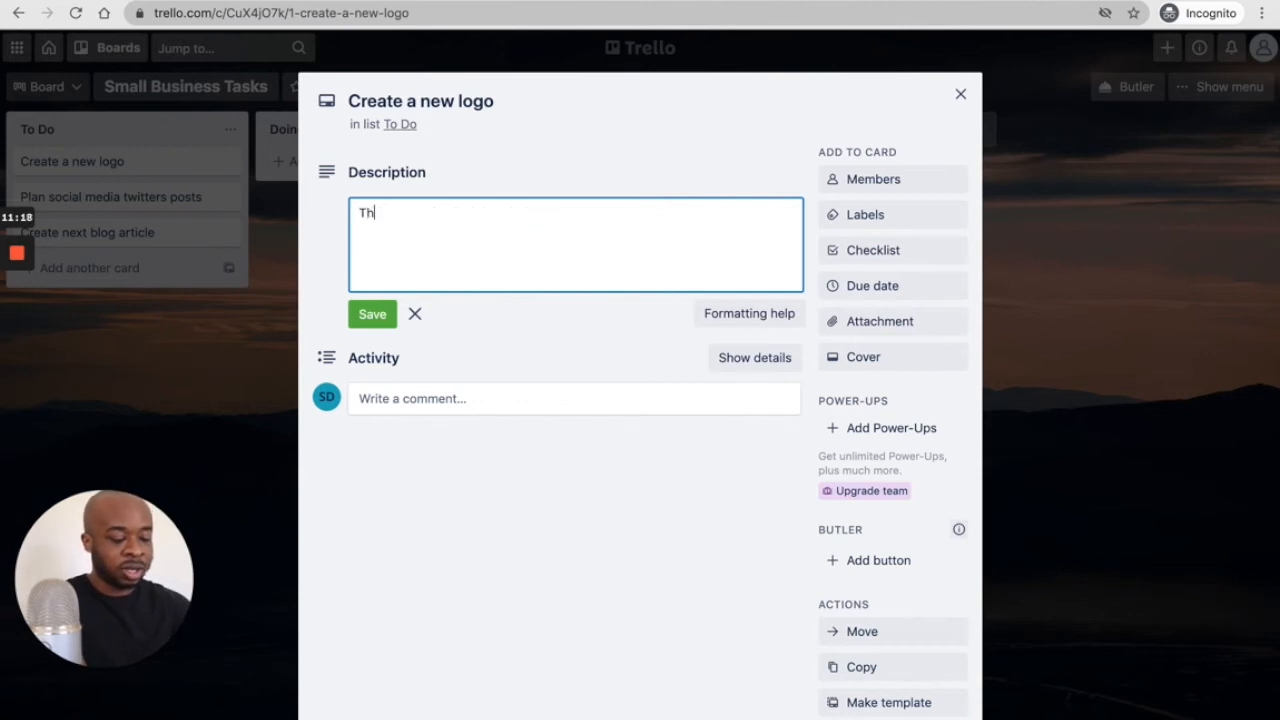
text(e logo needs )
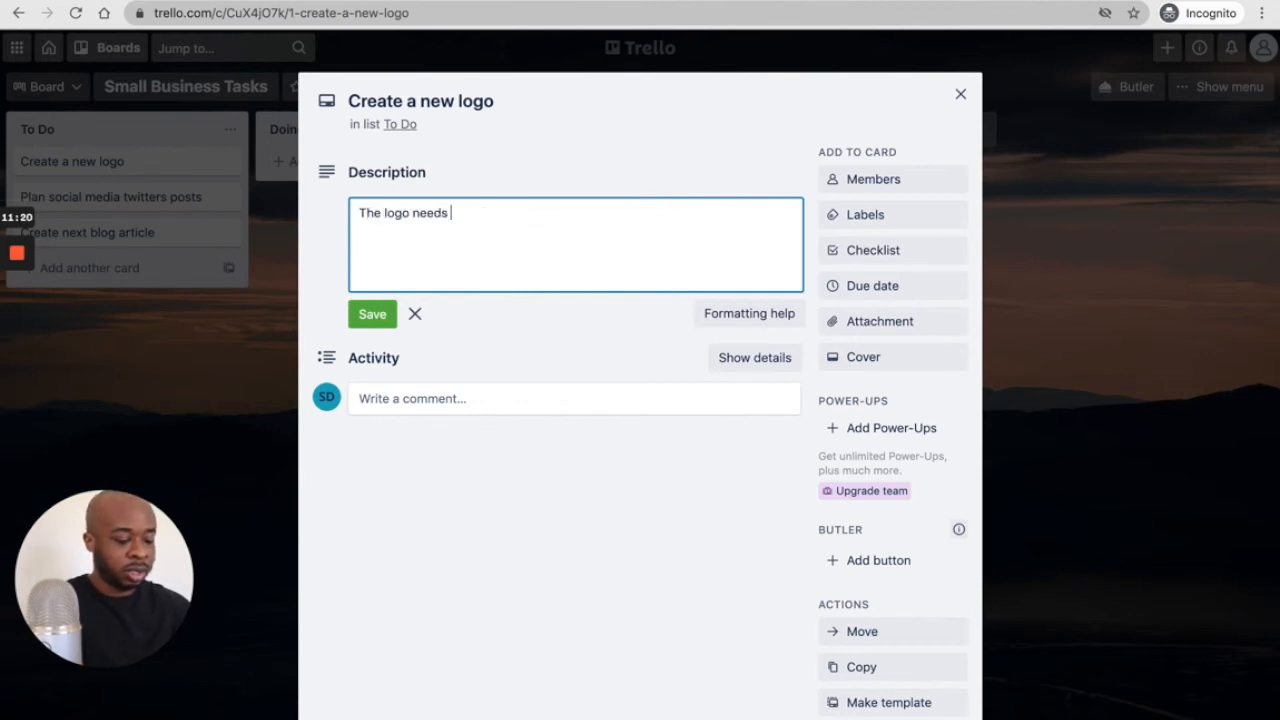
text(to be black nd)
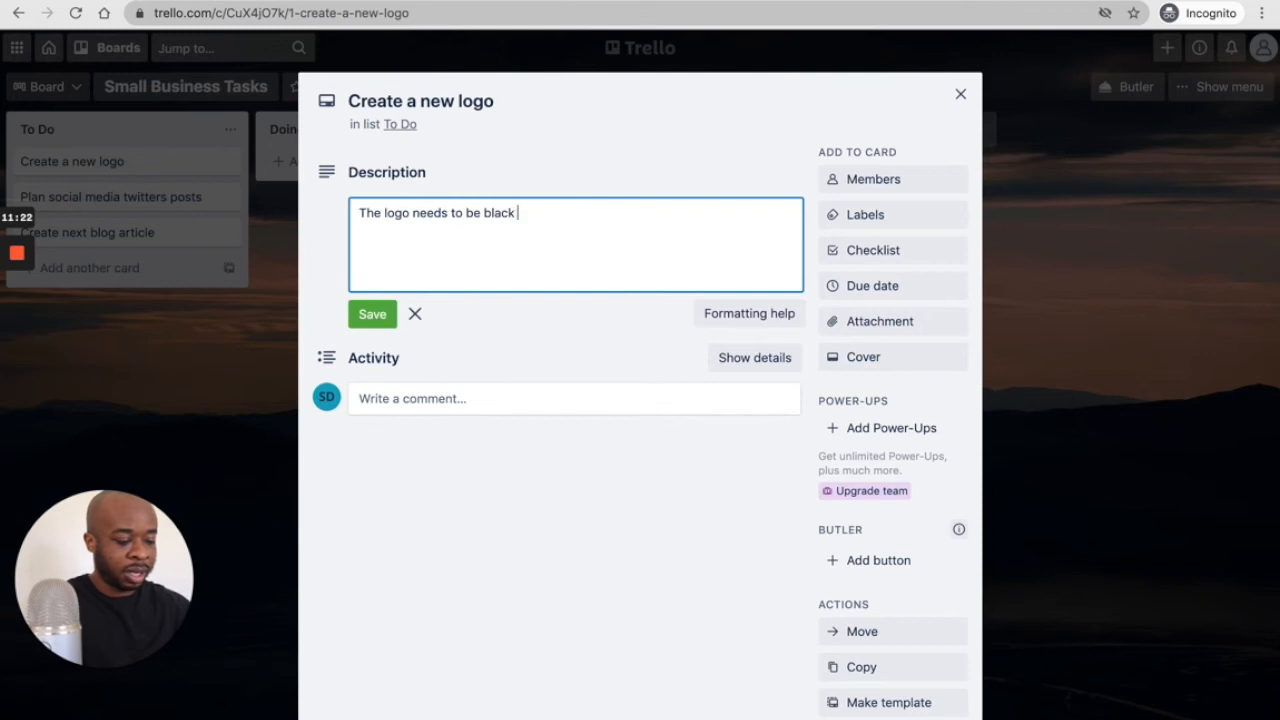
key(BackSpace)
key(BackSpace)
text(and yel)
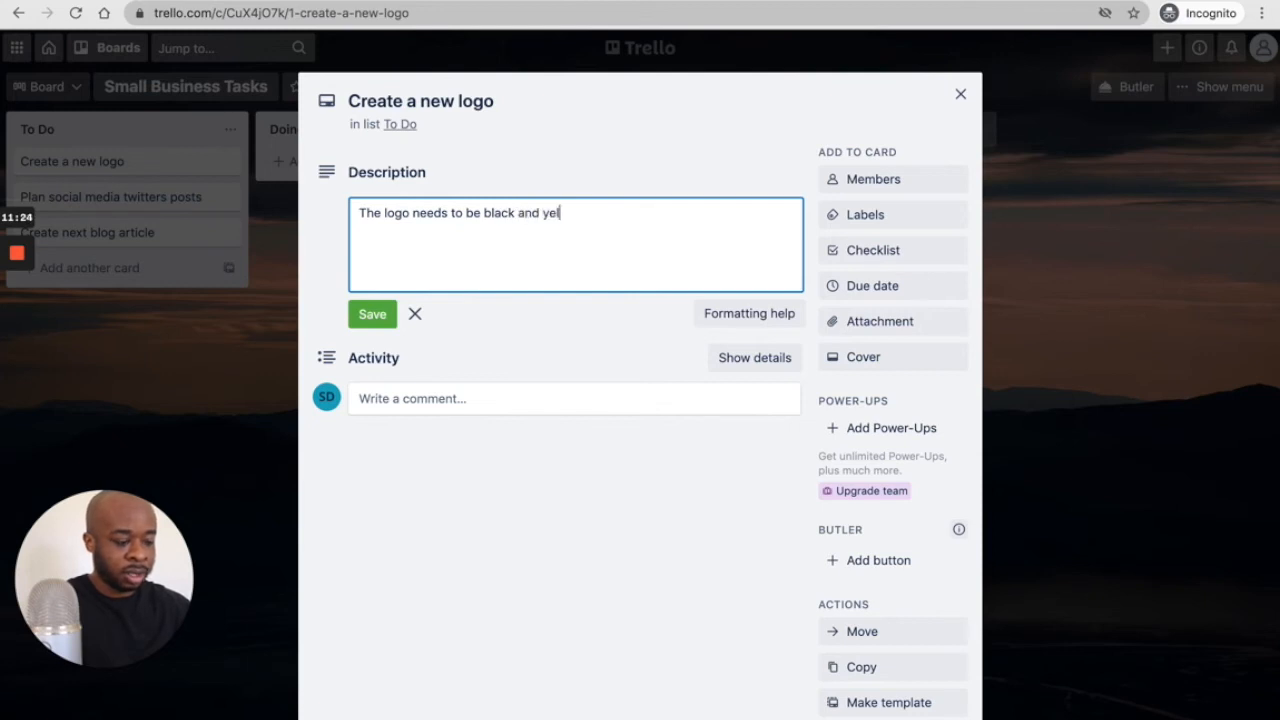
text(lo, with)
key(BackSpace)
key(BackSpace)
key(BackSpace)
key(BackSpace)
key(BackSpace)
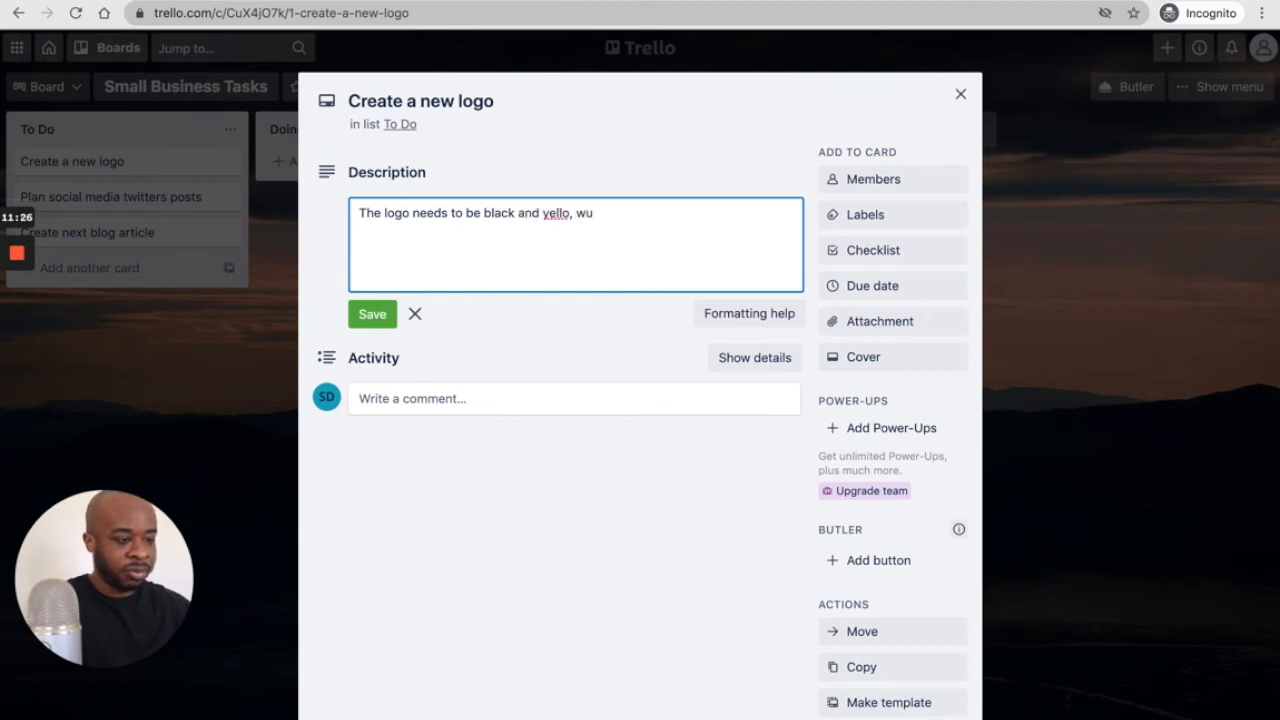
key(BackSpace)
text(w )
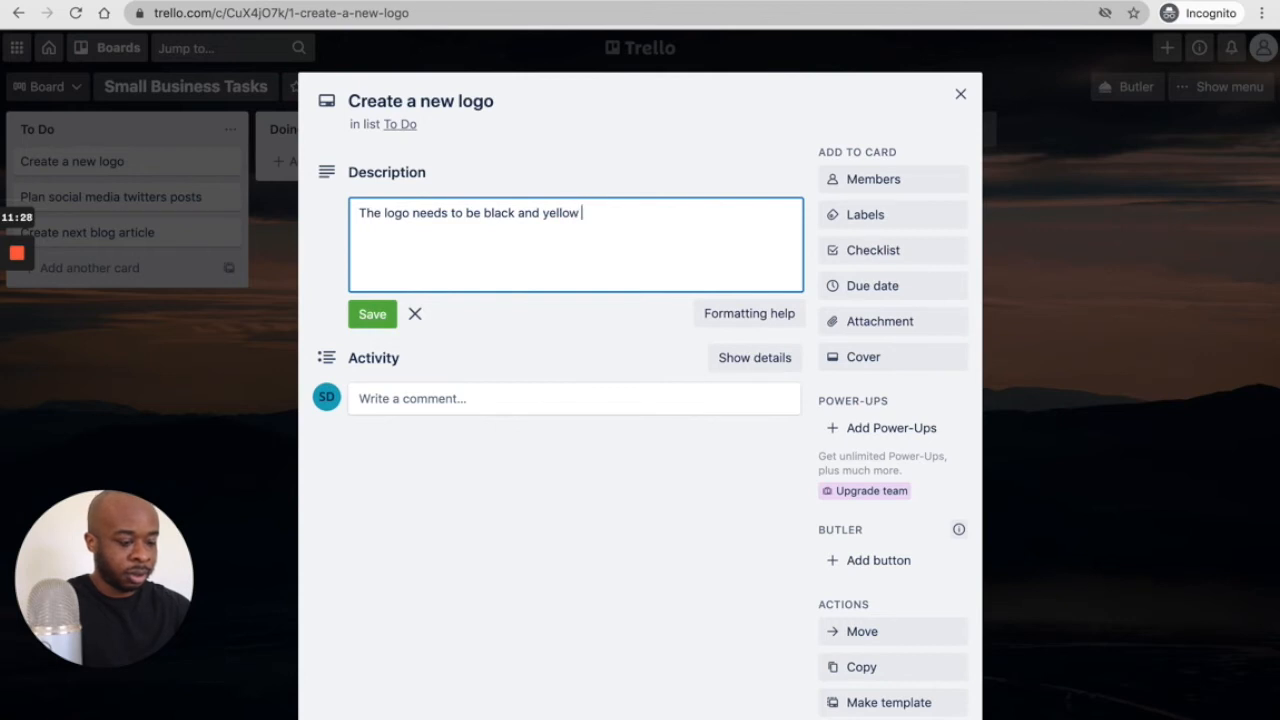
text(with)
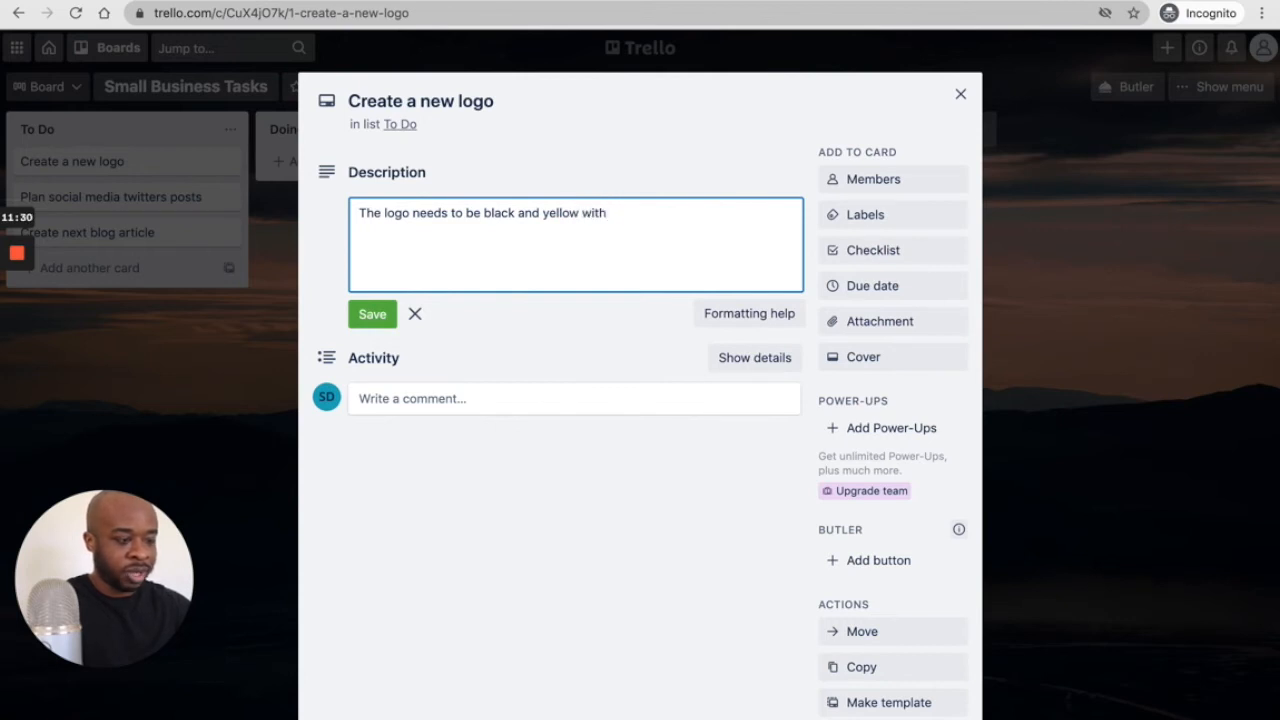
text( a a good )
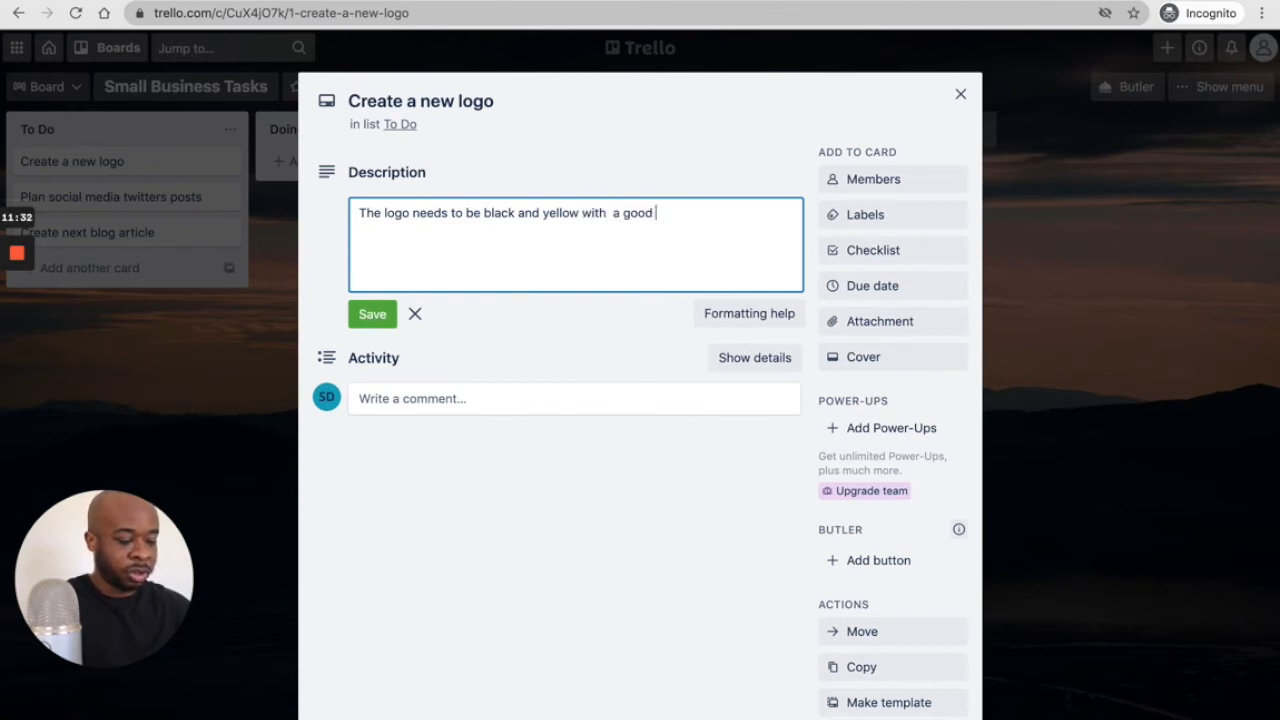
text(font)
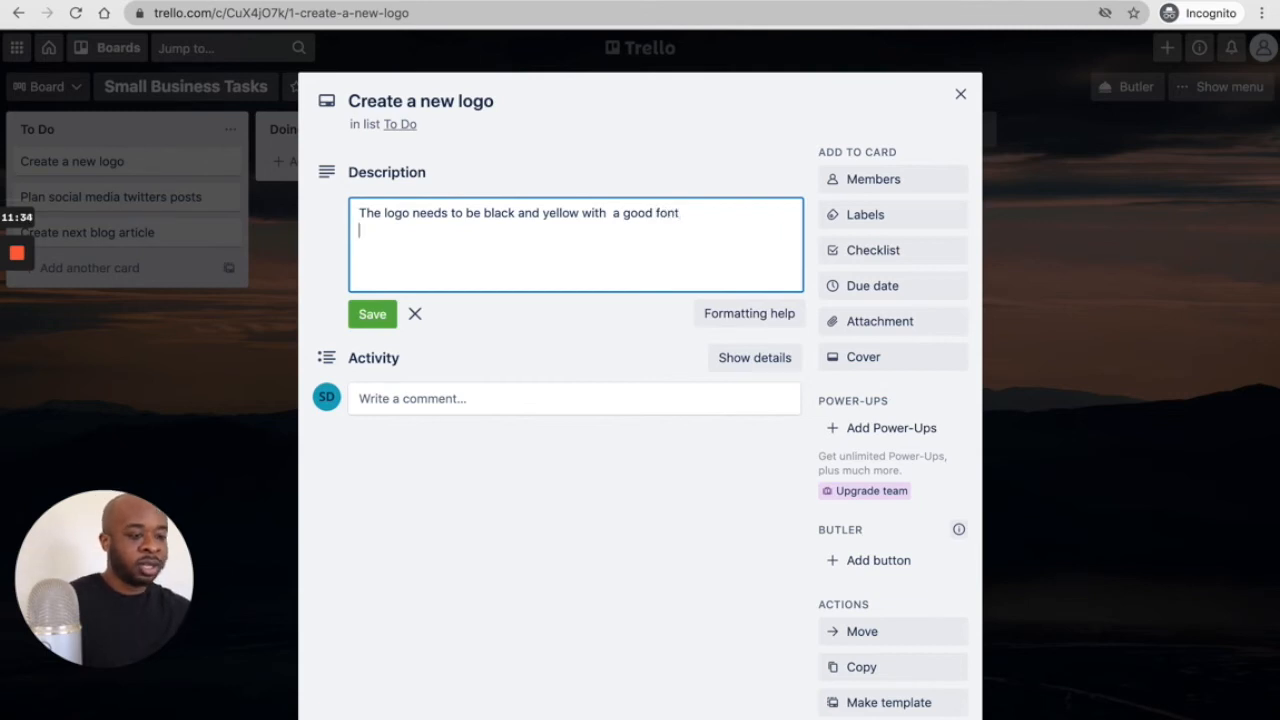
key(Return)
text(-)
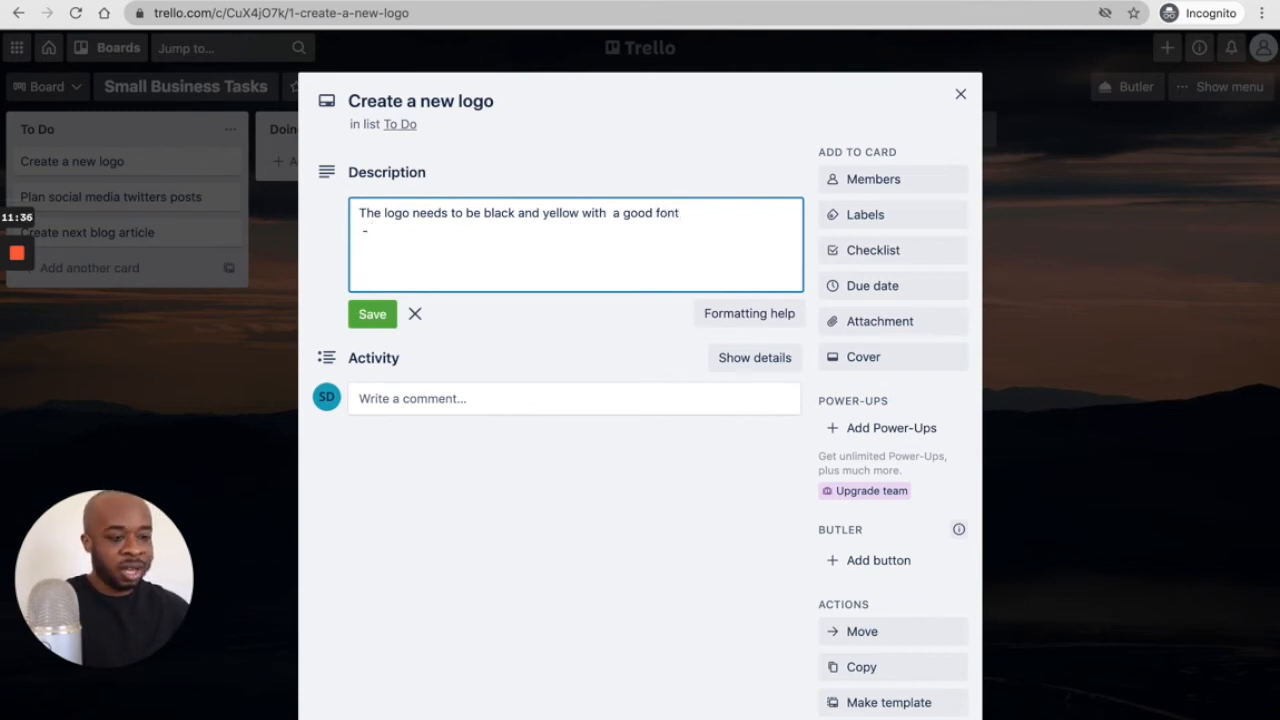
key(BackSpace)
key(BackSpace)
- Save the logo card's description and assign the board member to the card
click(368, 316)
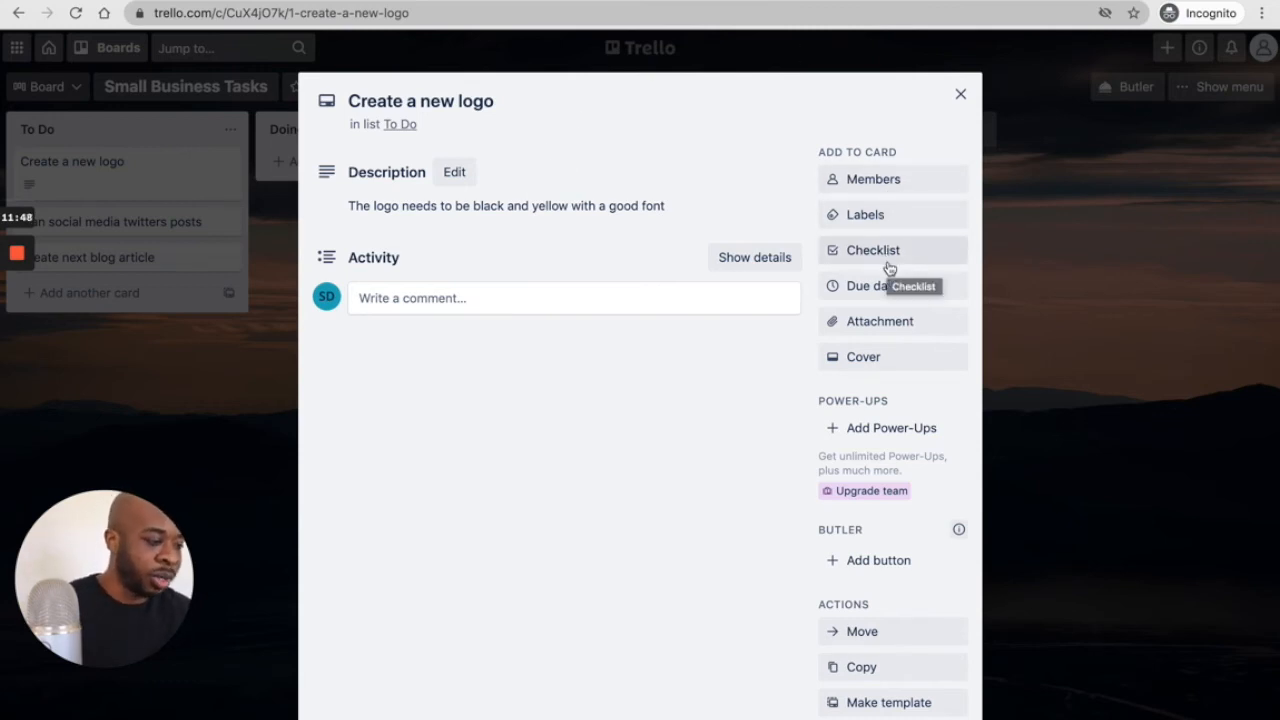
scroll(897, 443, down, 2)
scroll(897, 436, up, 1)
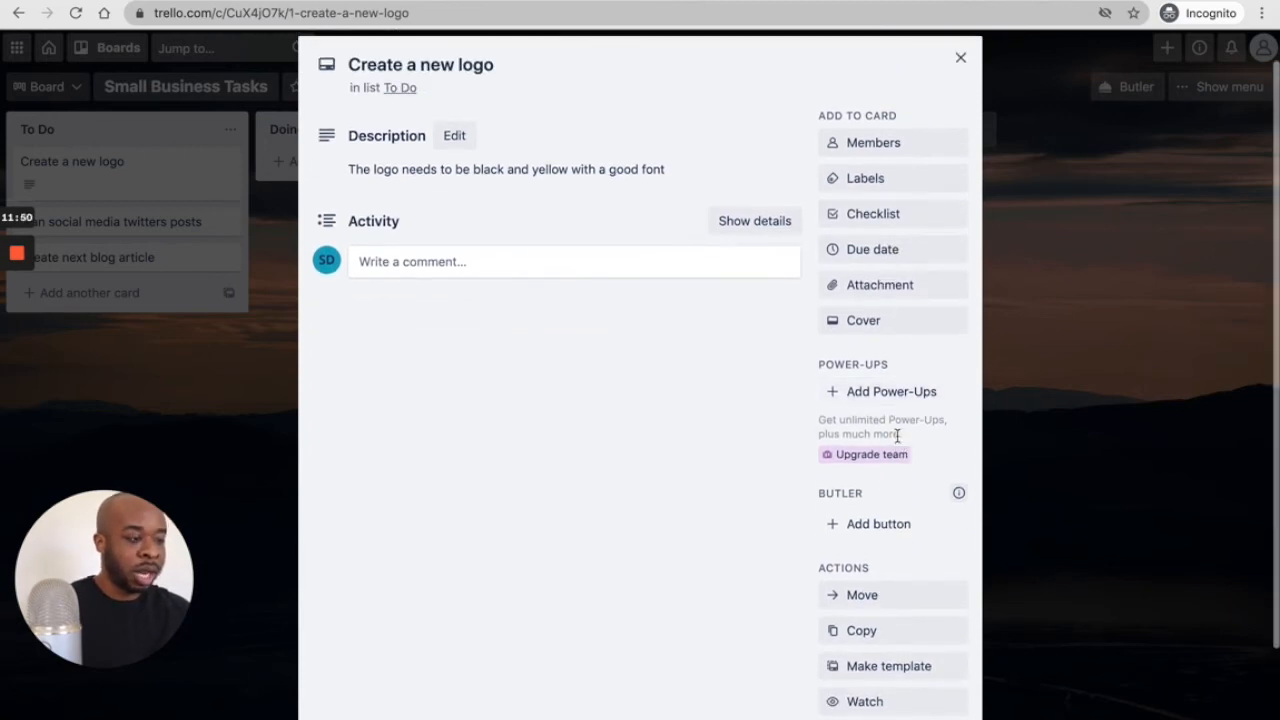
click(872, 143)
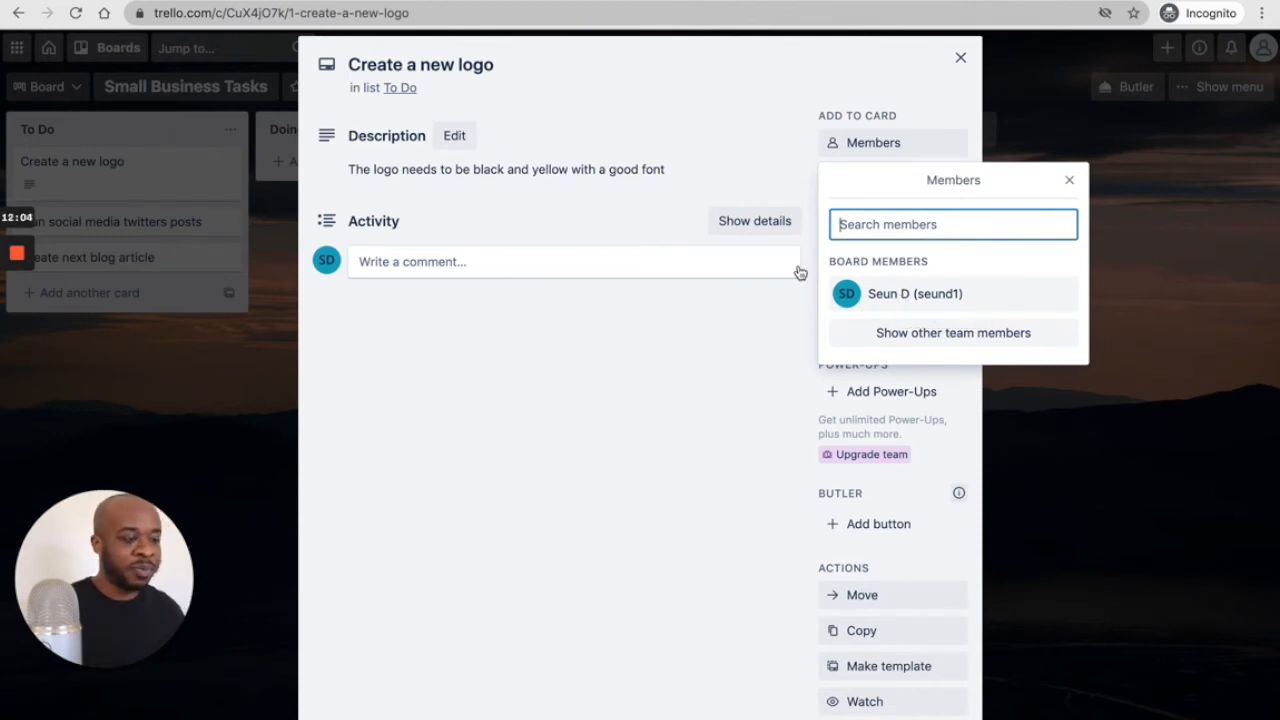
click(918, 296)
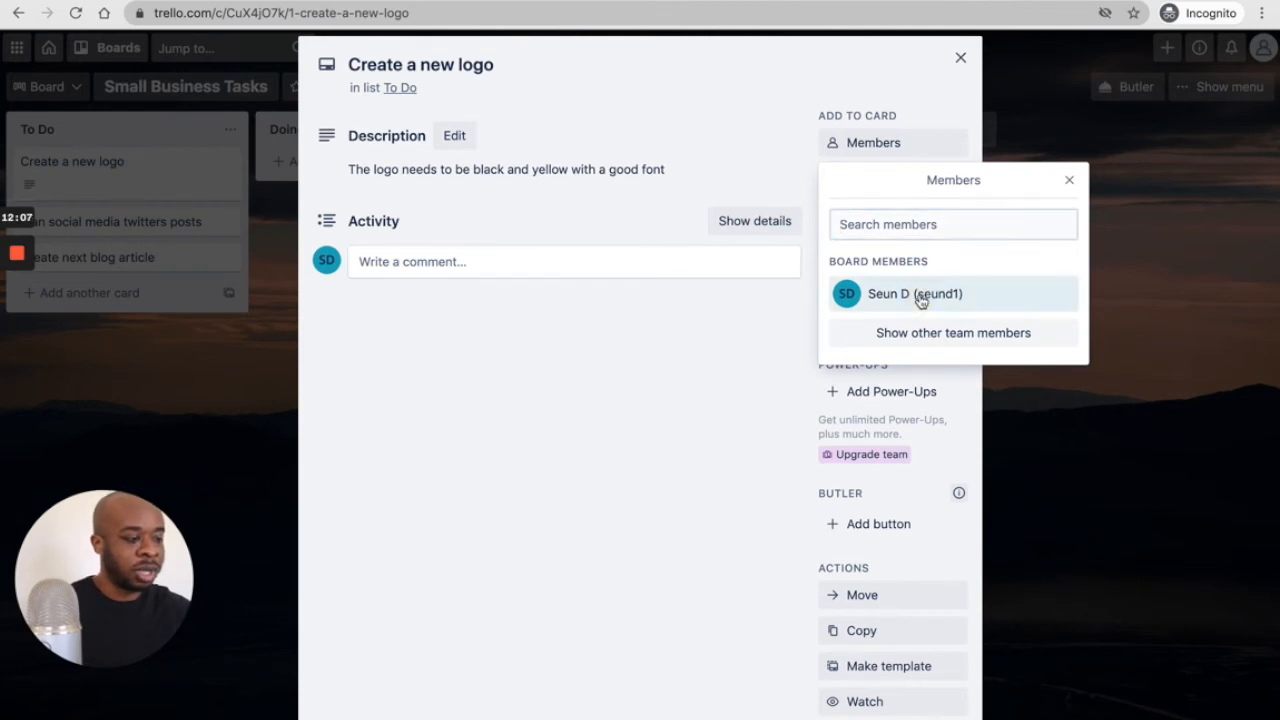
click(618, 492)
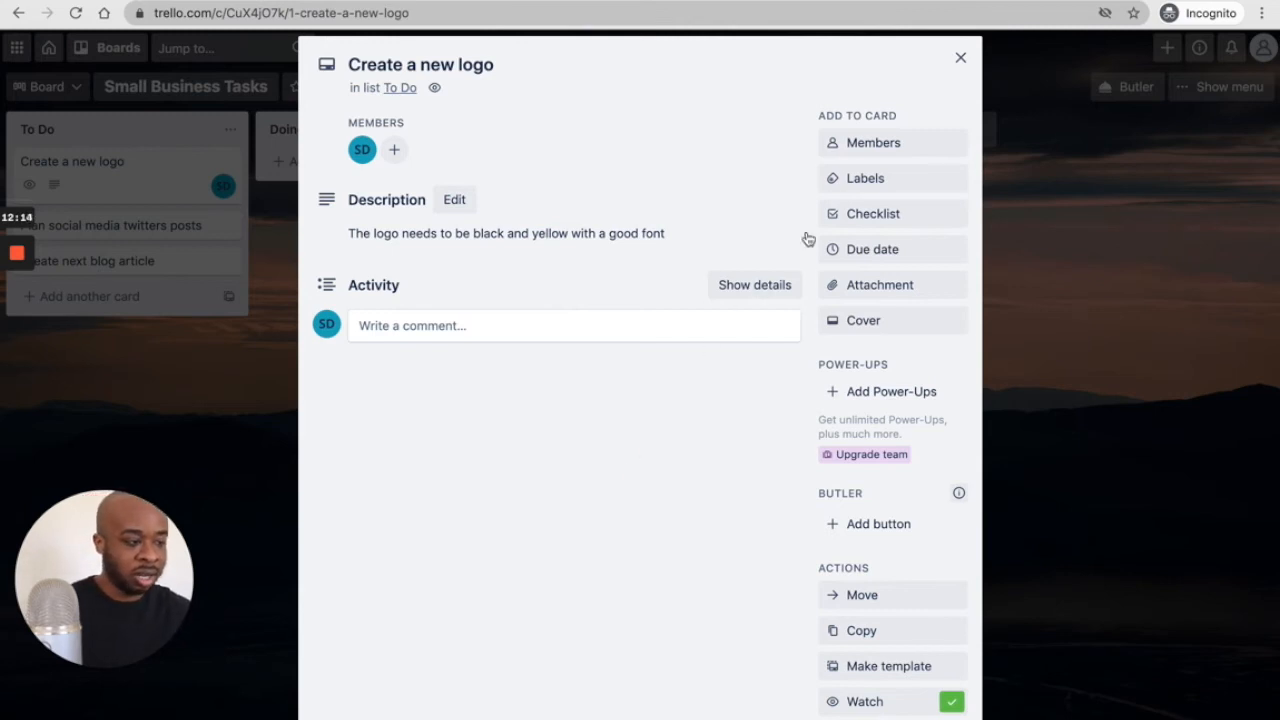
- Rename the green label to Design and attach it to the logo card
click(874, 183)
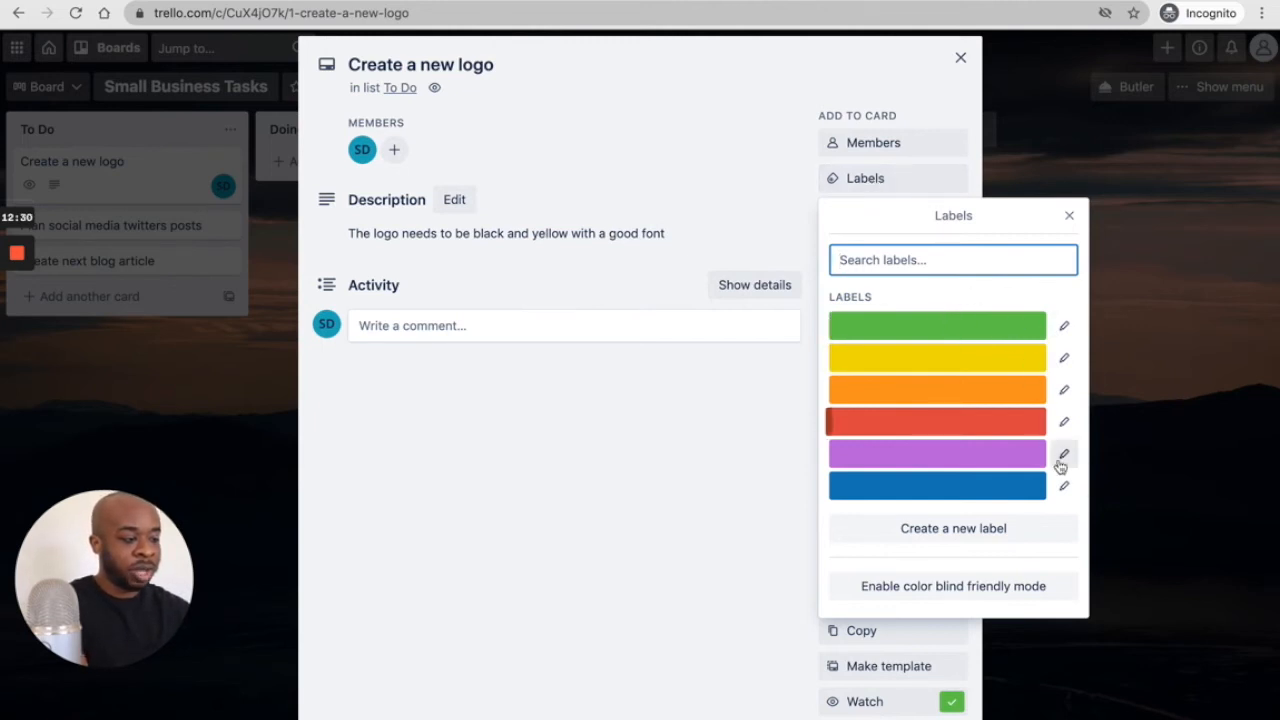
click(1064, 326)
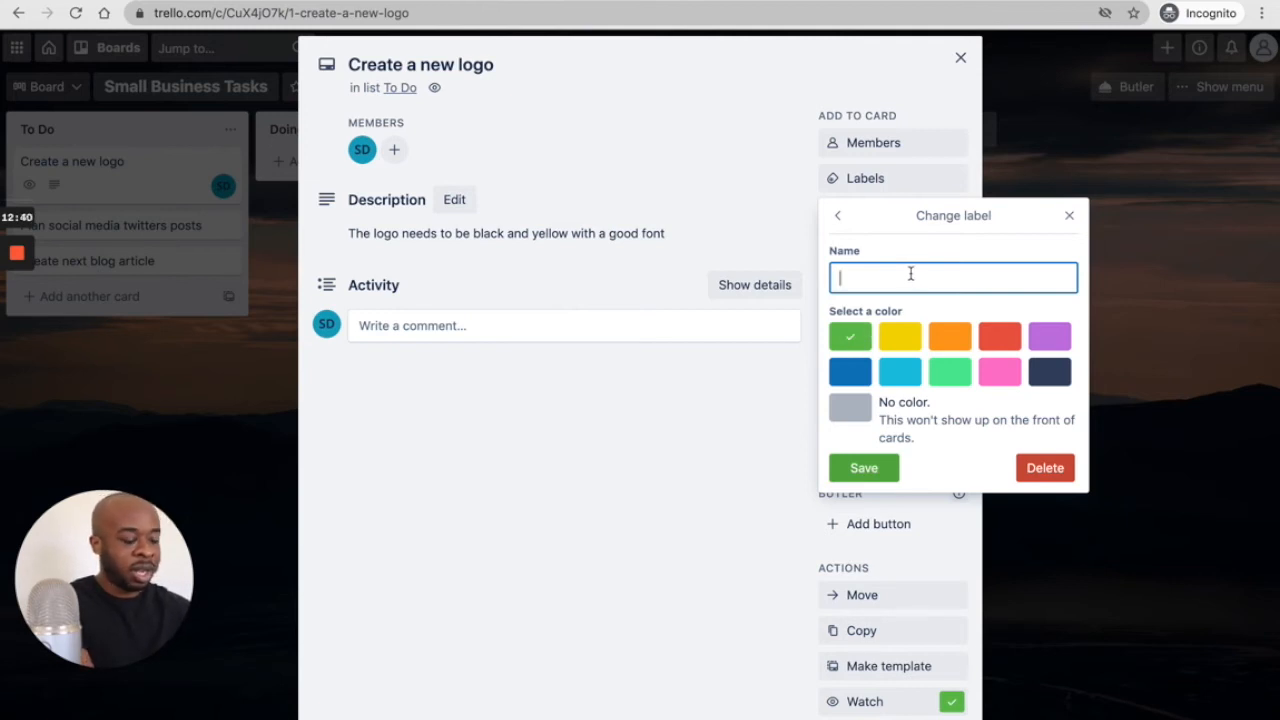
text(Desg)
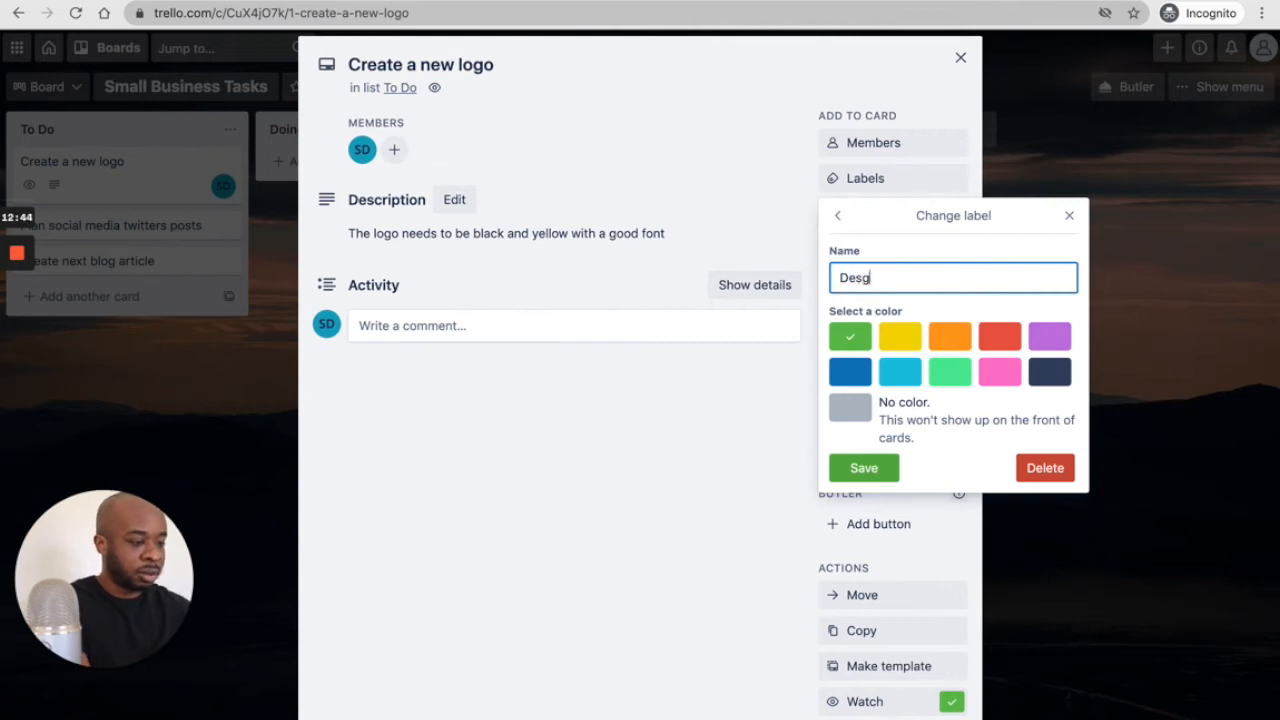
text(in)
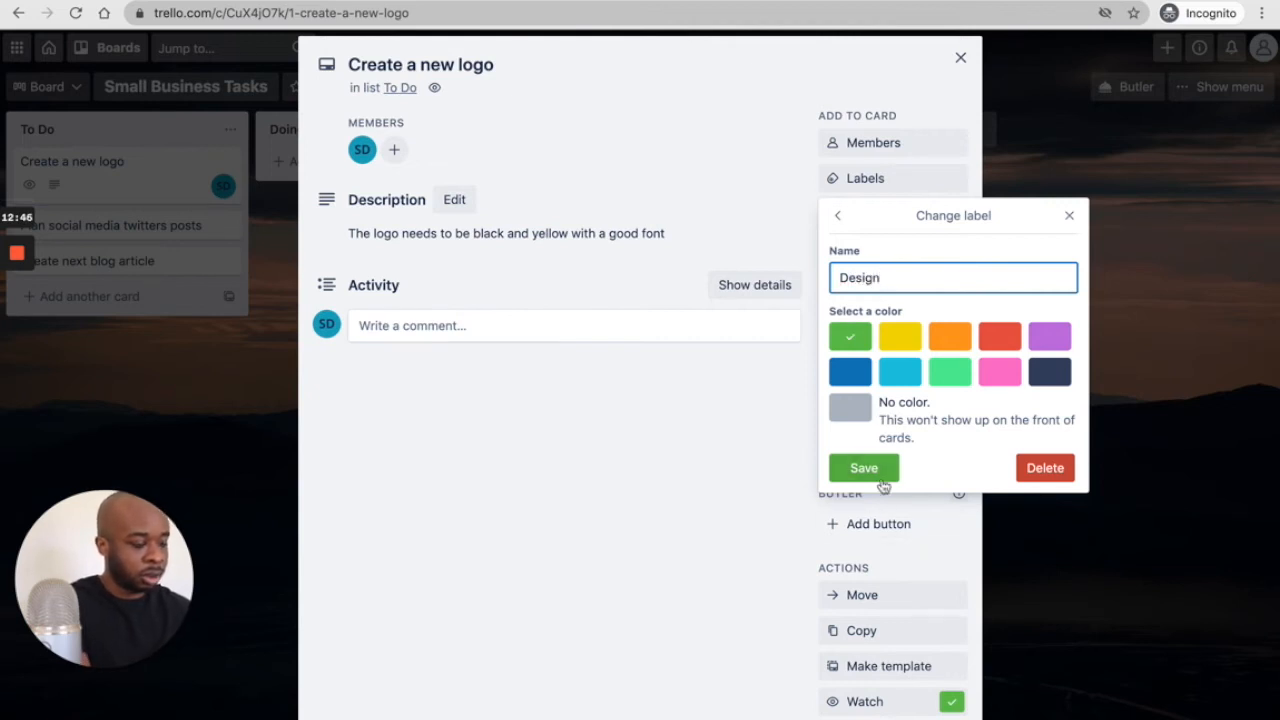
click(858, 467)
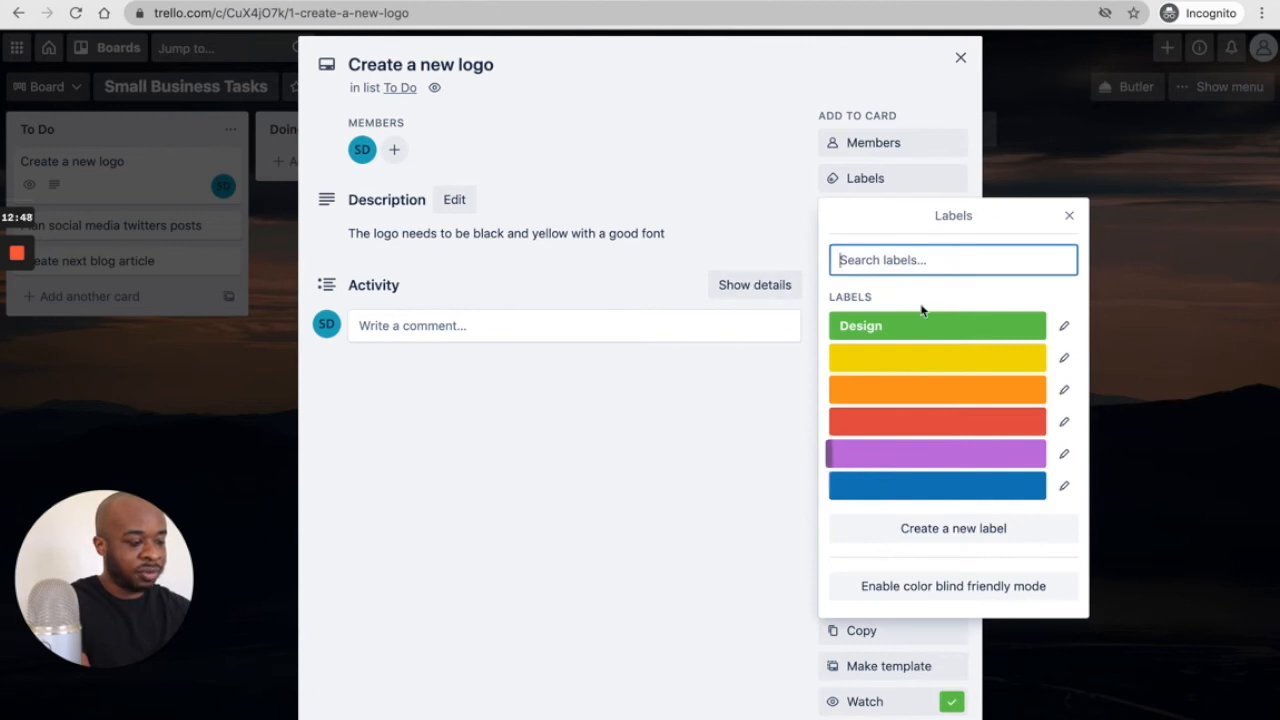
click(903, 331)
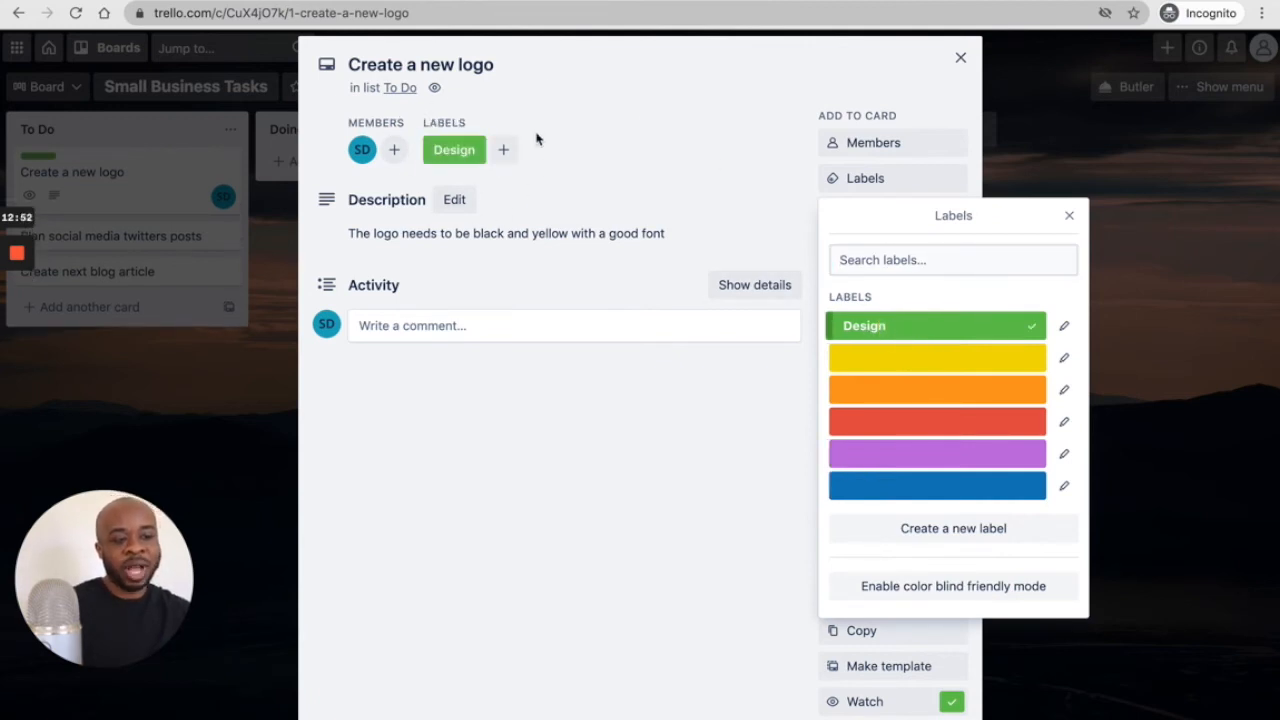
click(1070, 216)
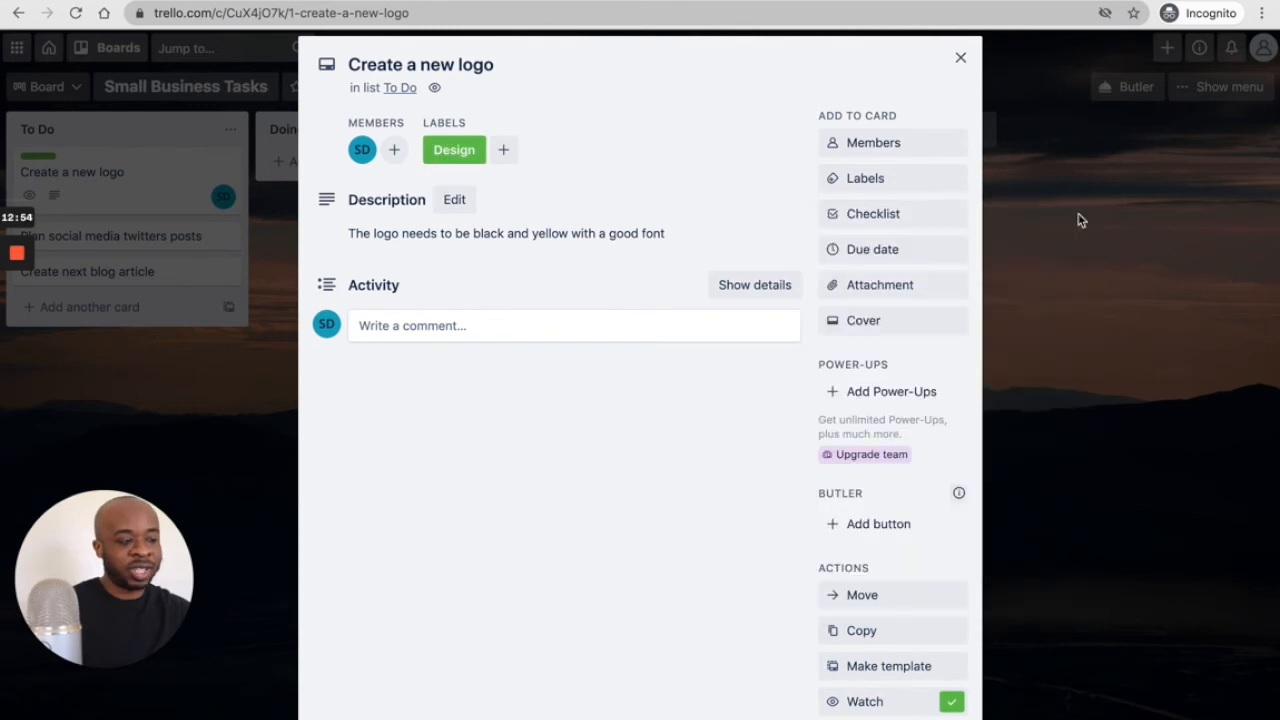
click(960, 57)
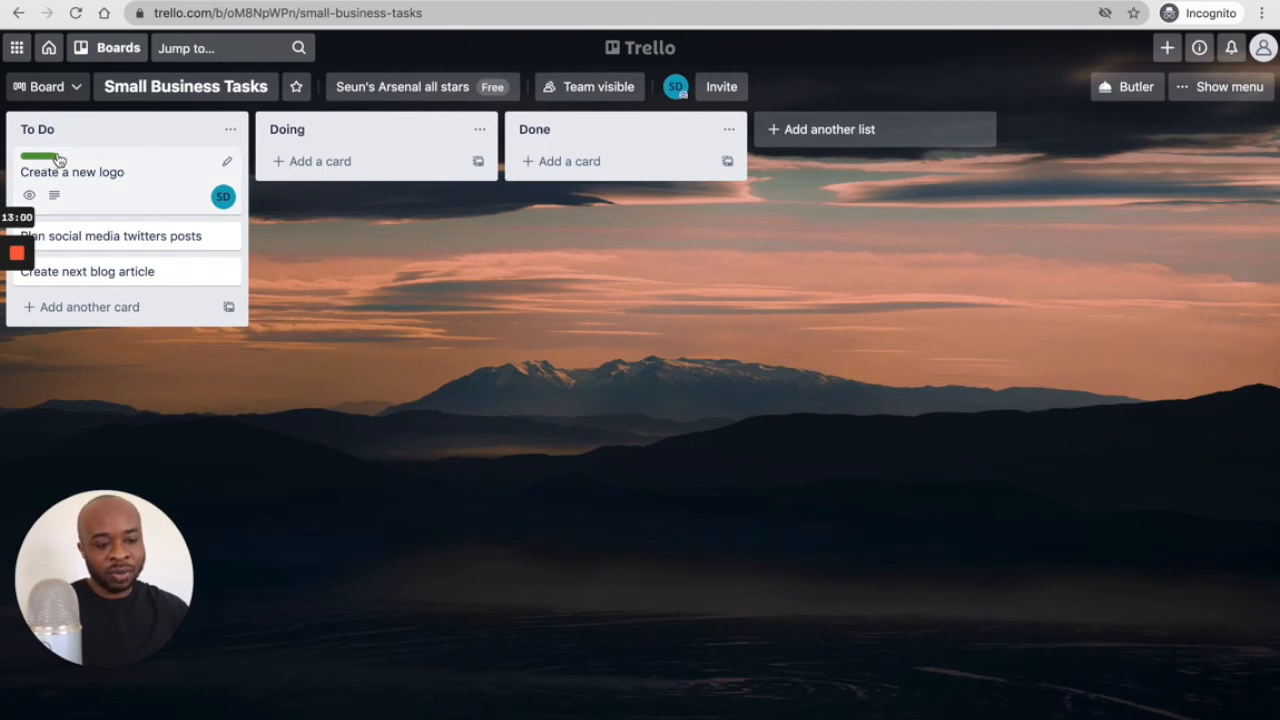
click(137, 197)
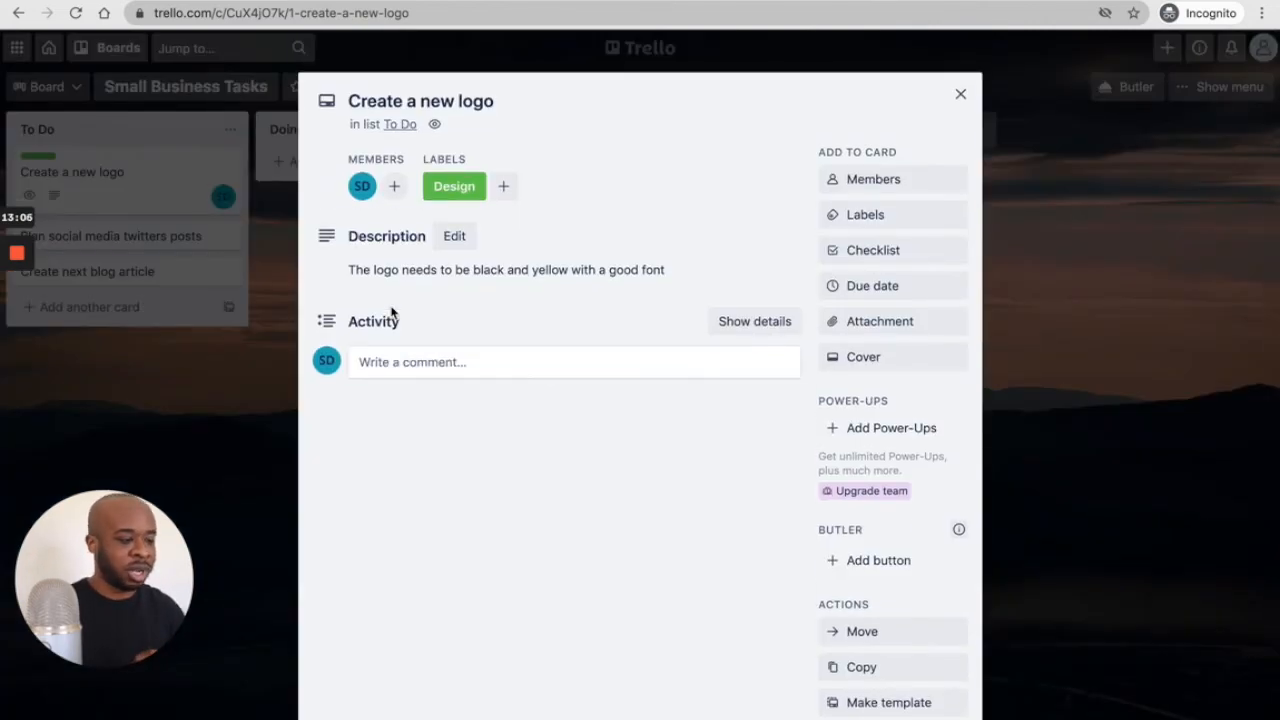
- Add a checklist with items 'Create a sketch of a logo', 'Confirm colour scheme' and 'Create a SVG file'
click(878, 252)
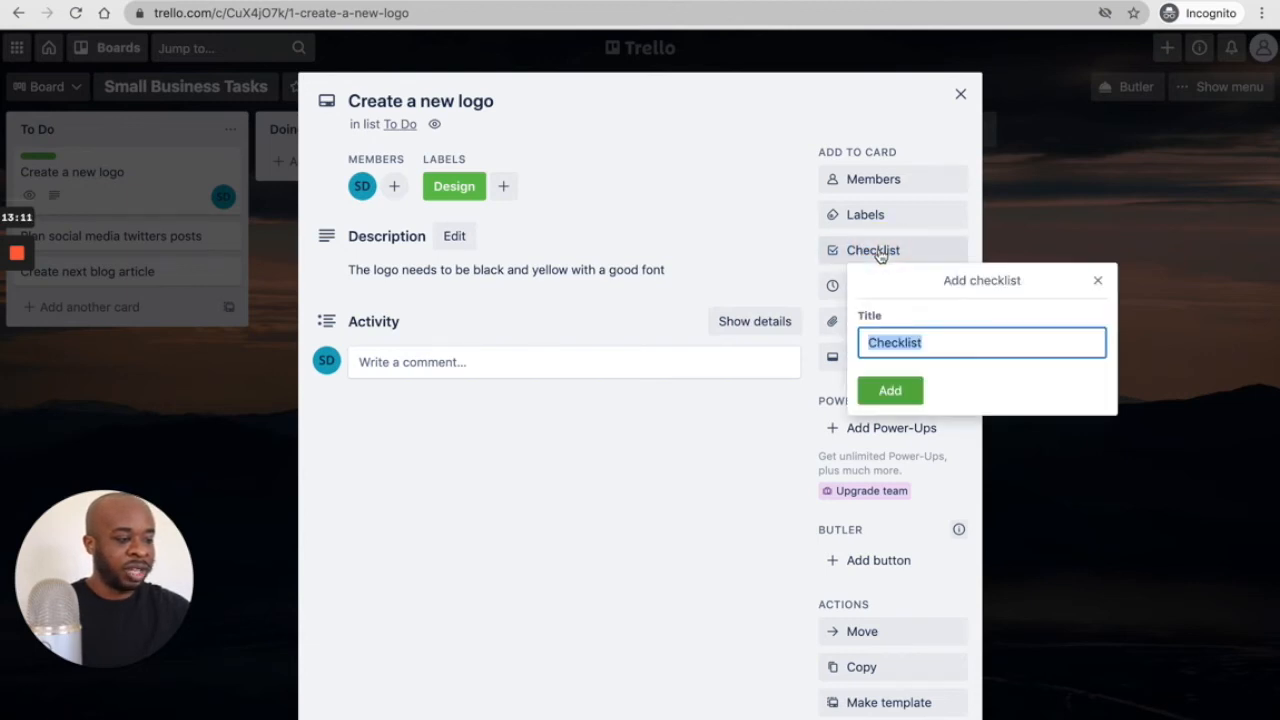
click(888, 403)
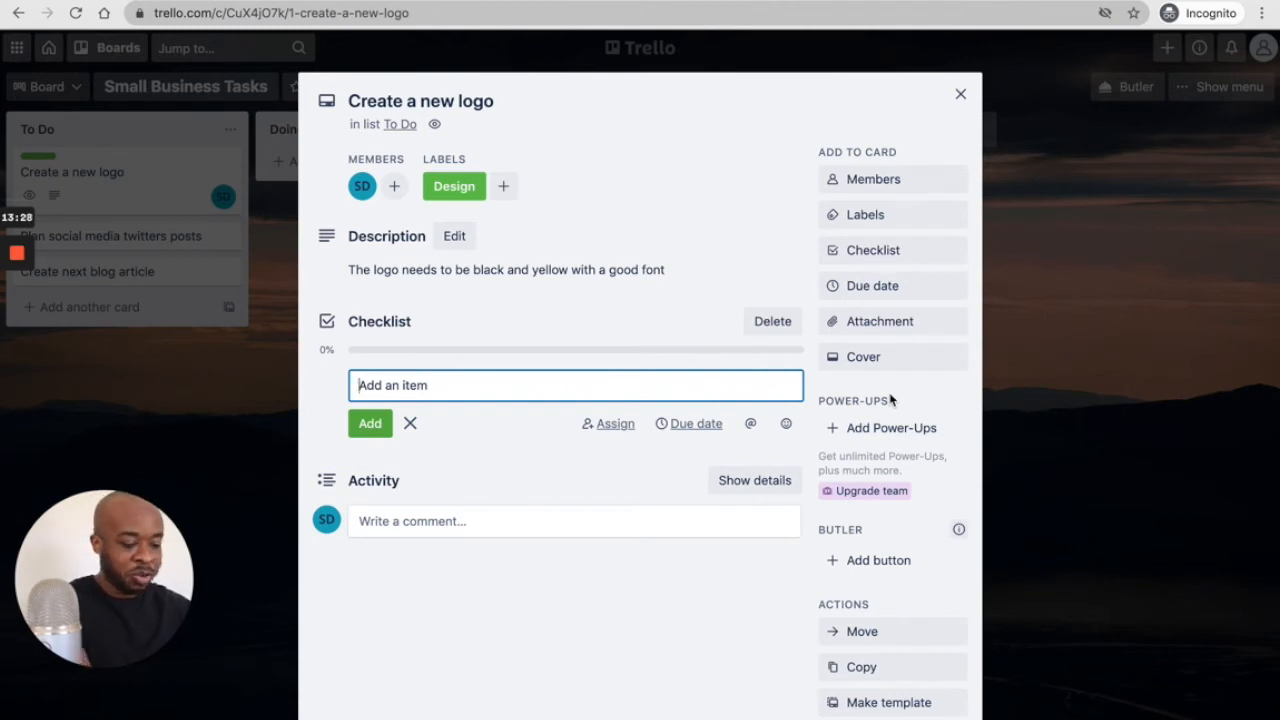
text(Di)
key(BackSpace)
key(BackSpace)
text(Cr)
key(BackSpace)
key(BackSpace)
text(Create a sketch of a logo)
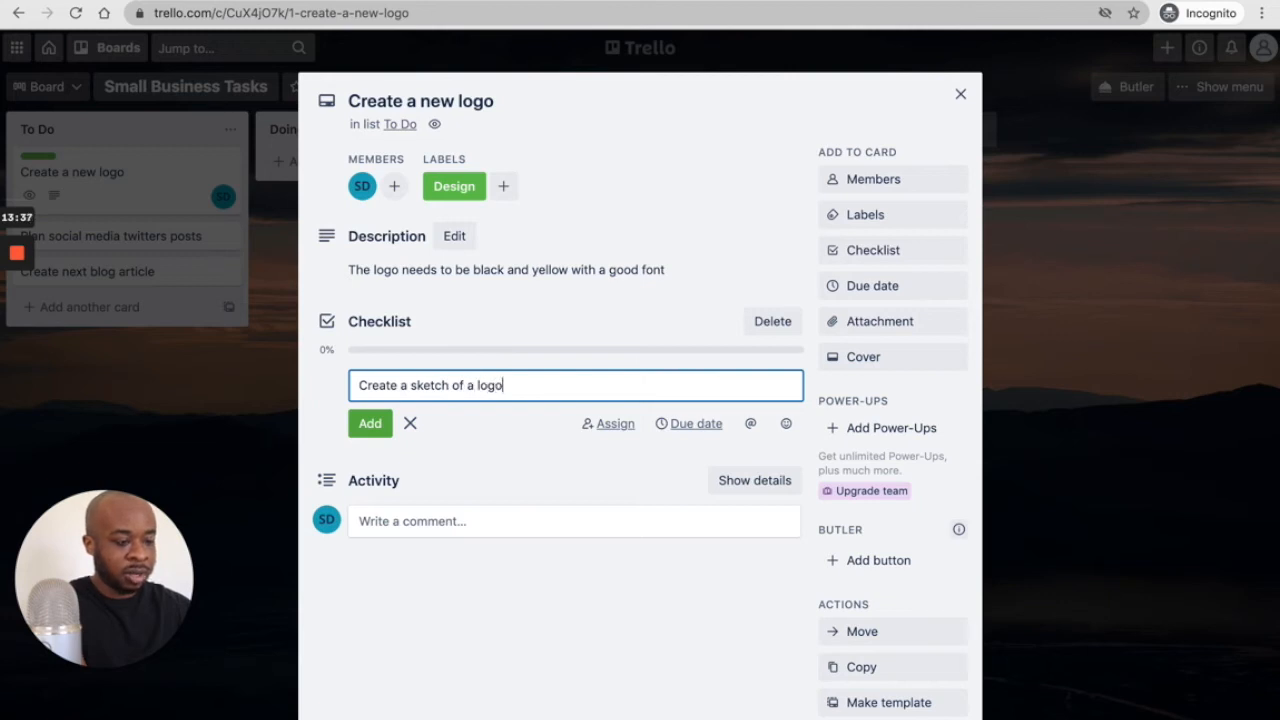
key(Return)
text(Confirm col)
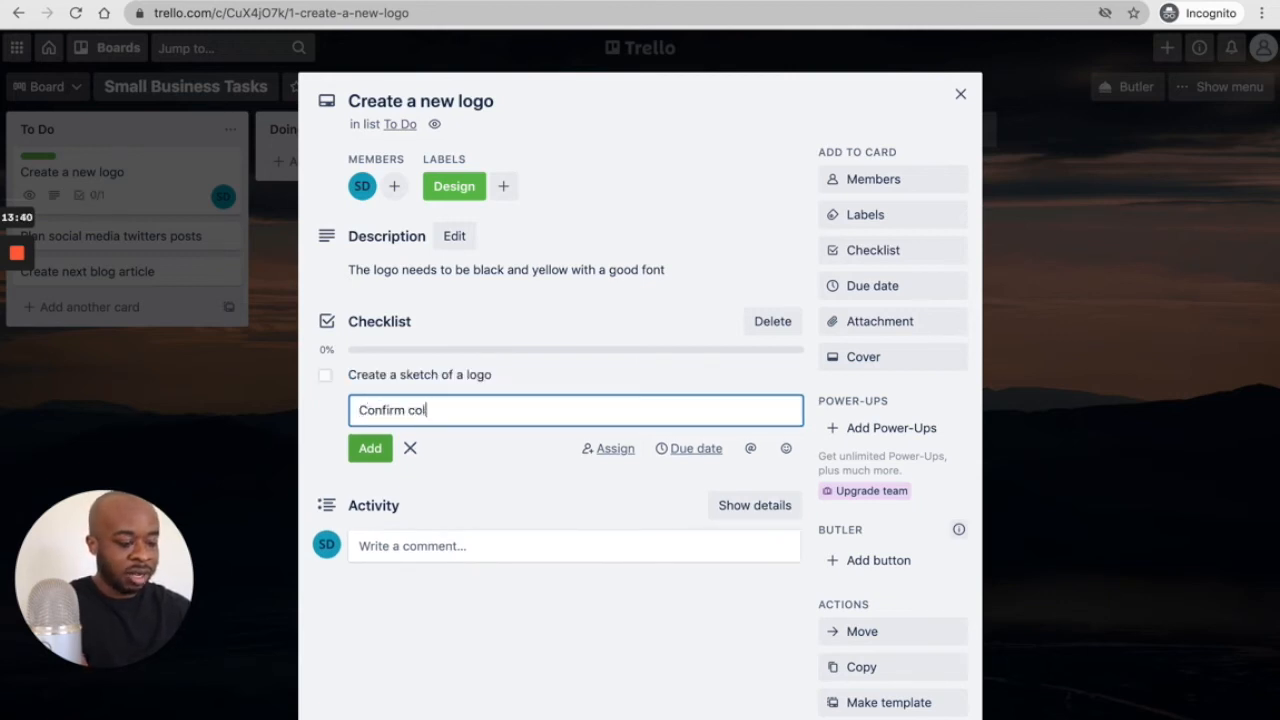
text(our scheme)
key(Return)
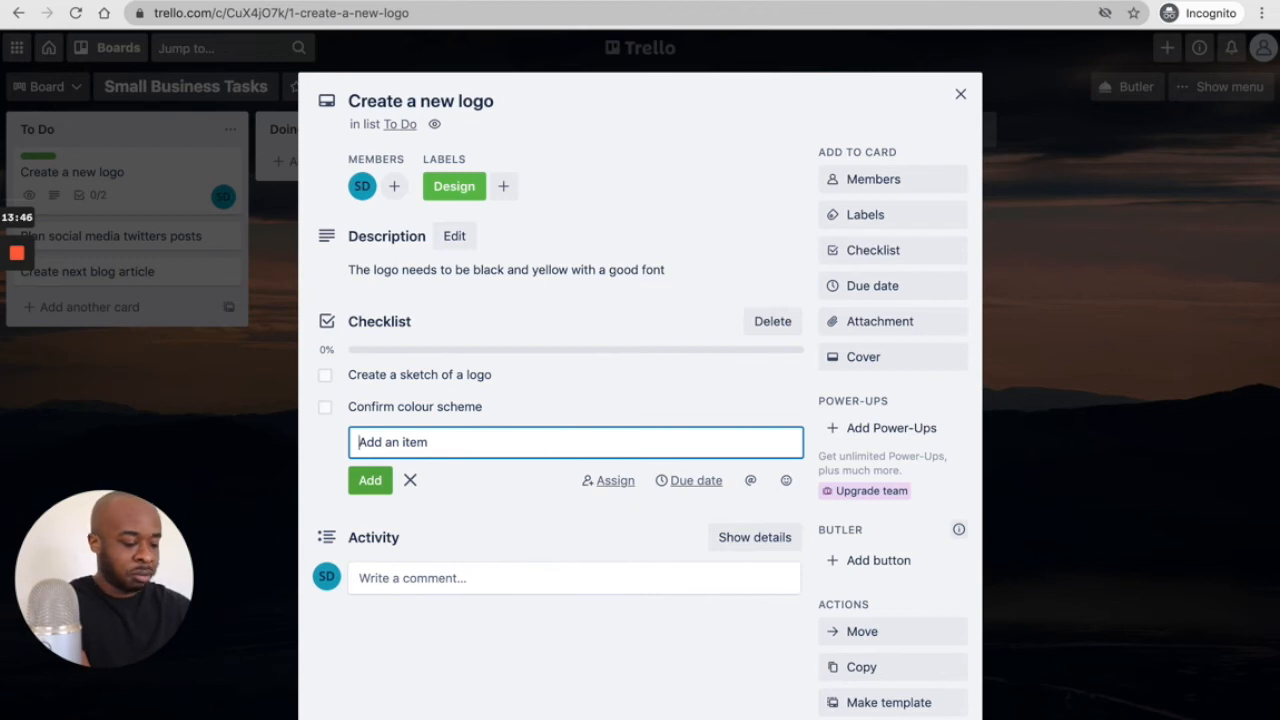
text(Creat)
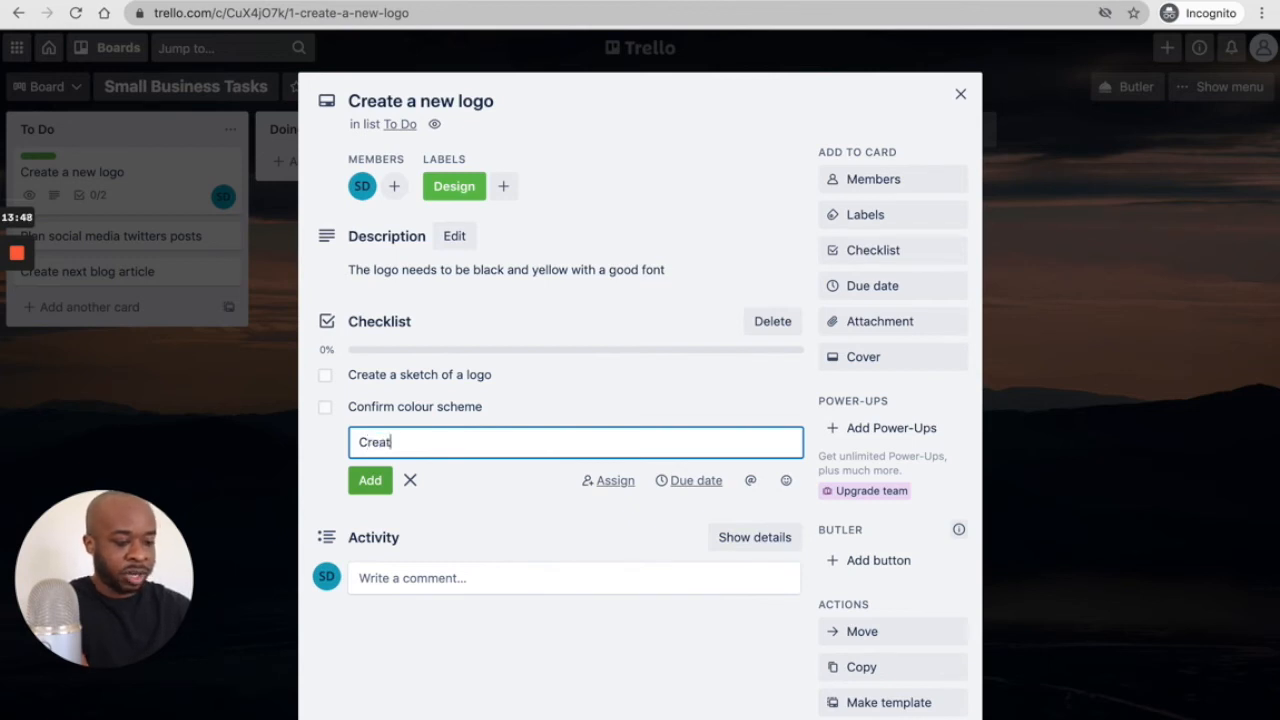
text(e a SVG file)
key(Return)
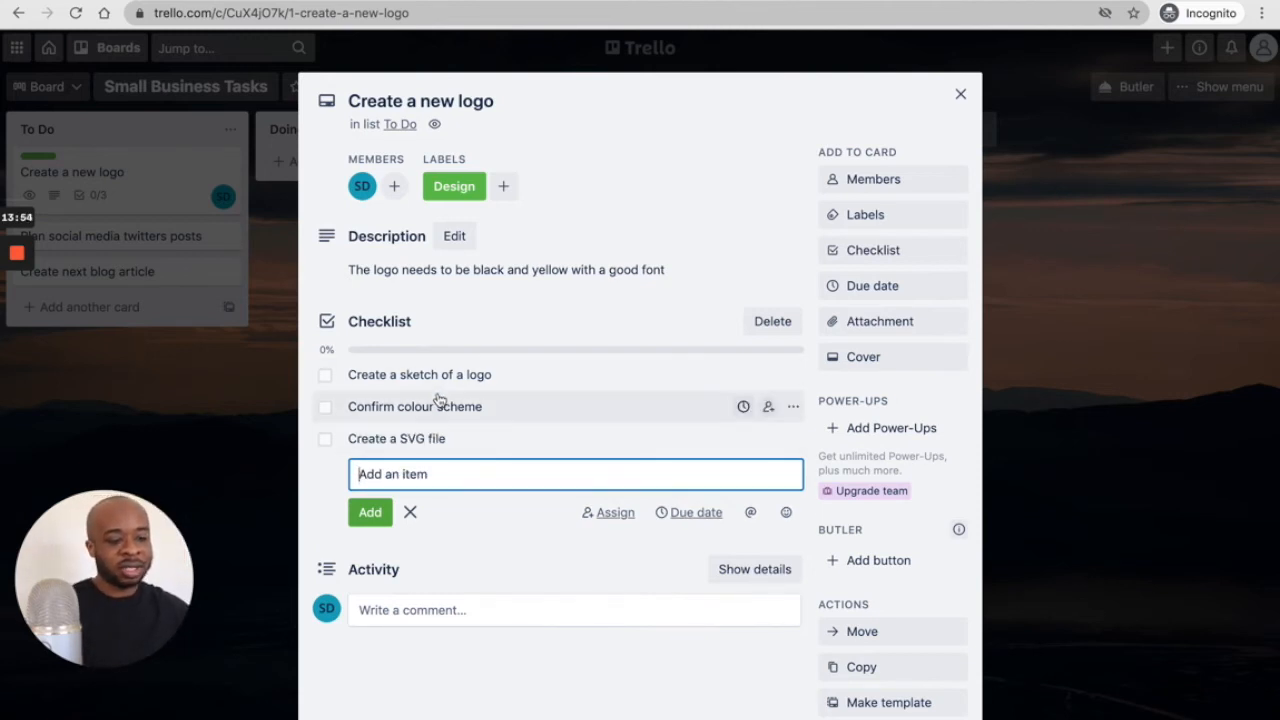
- Tick off Create a sketch of a logo, Confirm colour scheme and Create a SVG file, then close the card
click(327, 379)
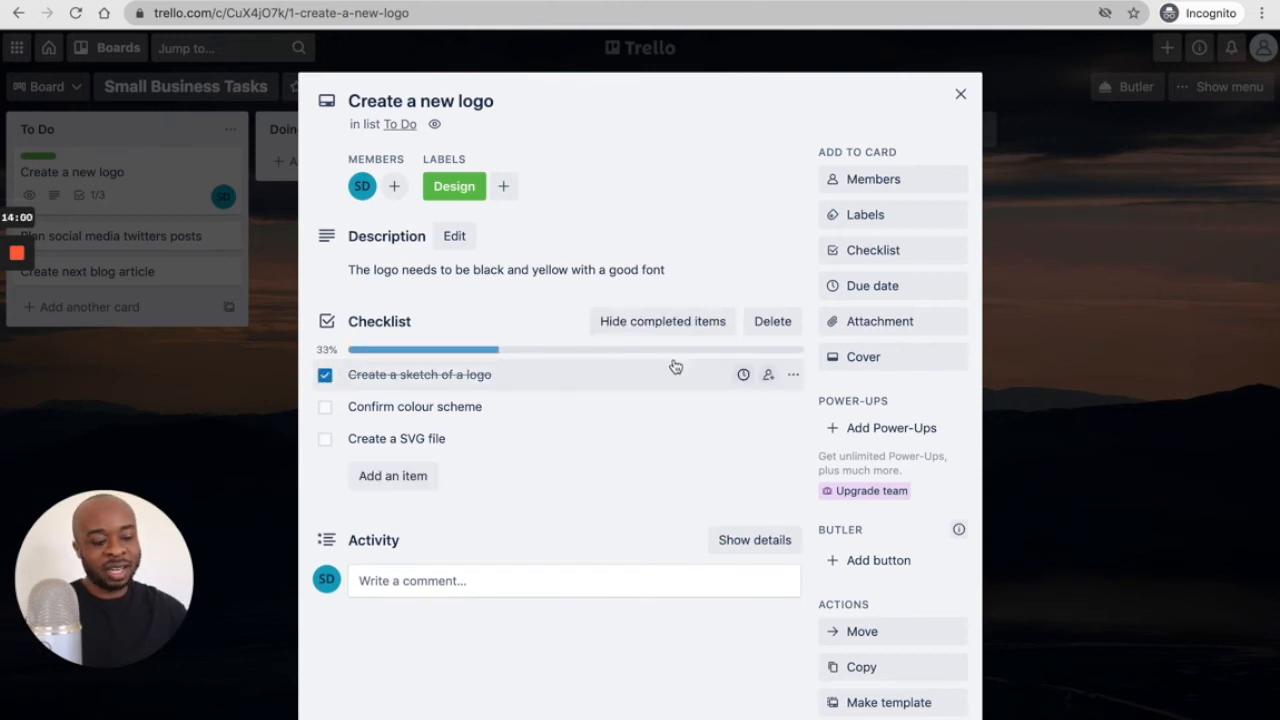
click(325, 407)
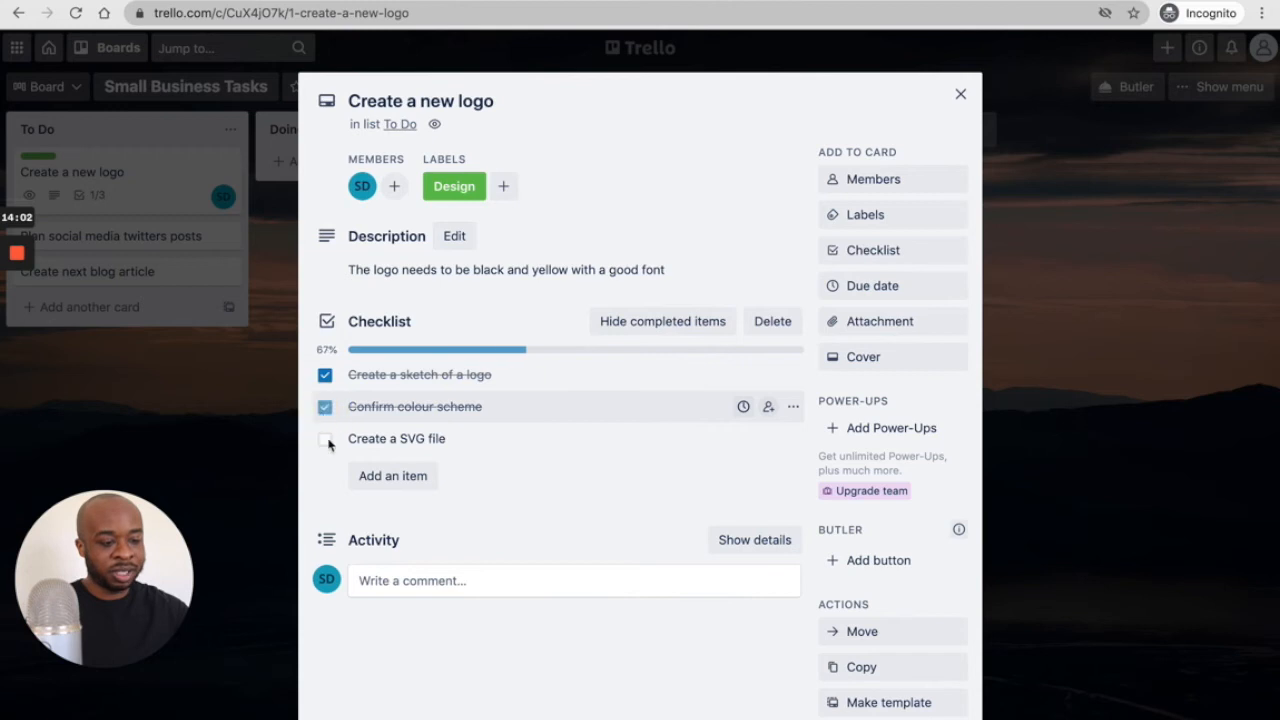
click(326, 440)
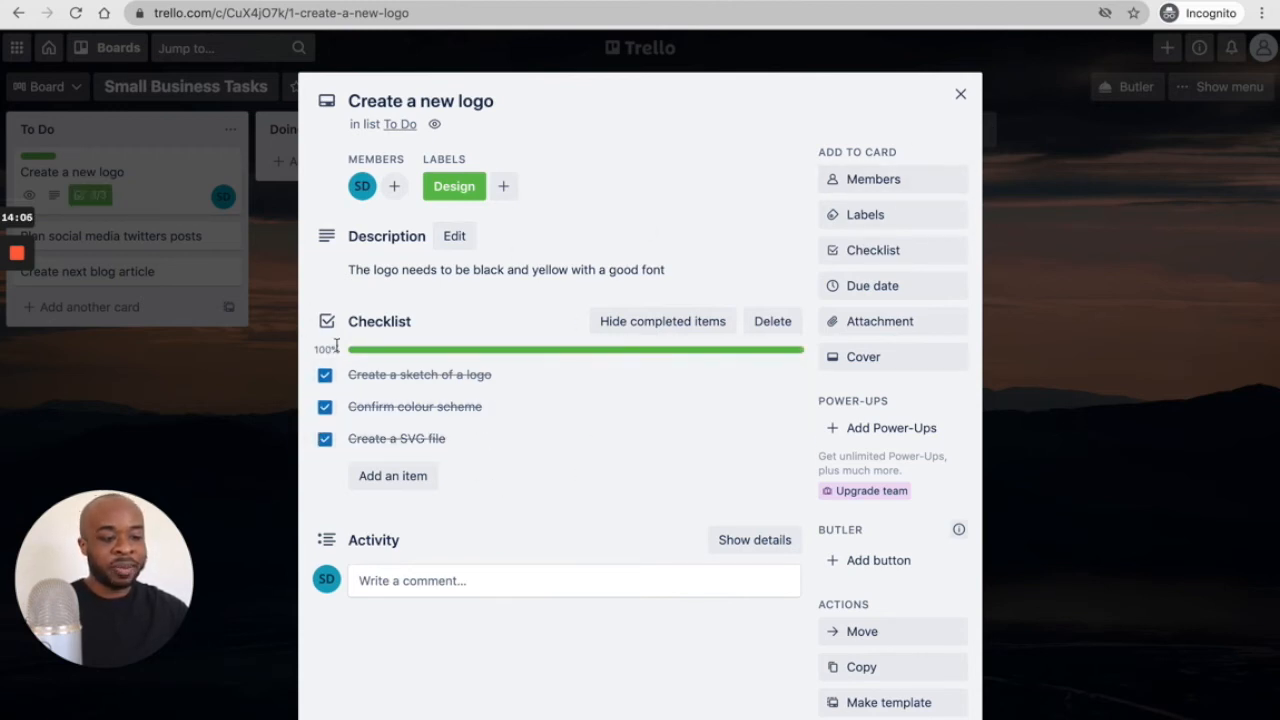
click(962, 98)
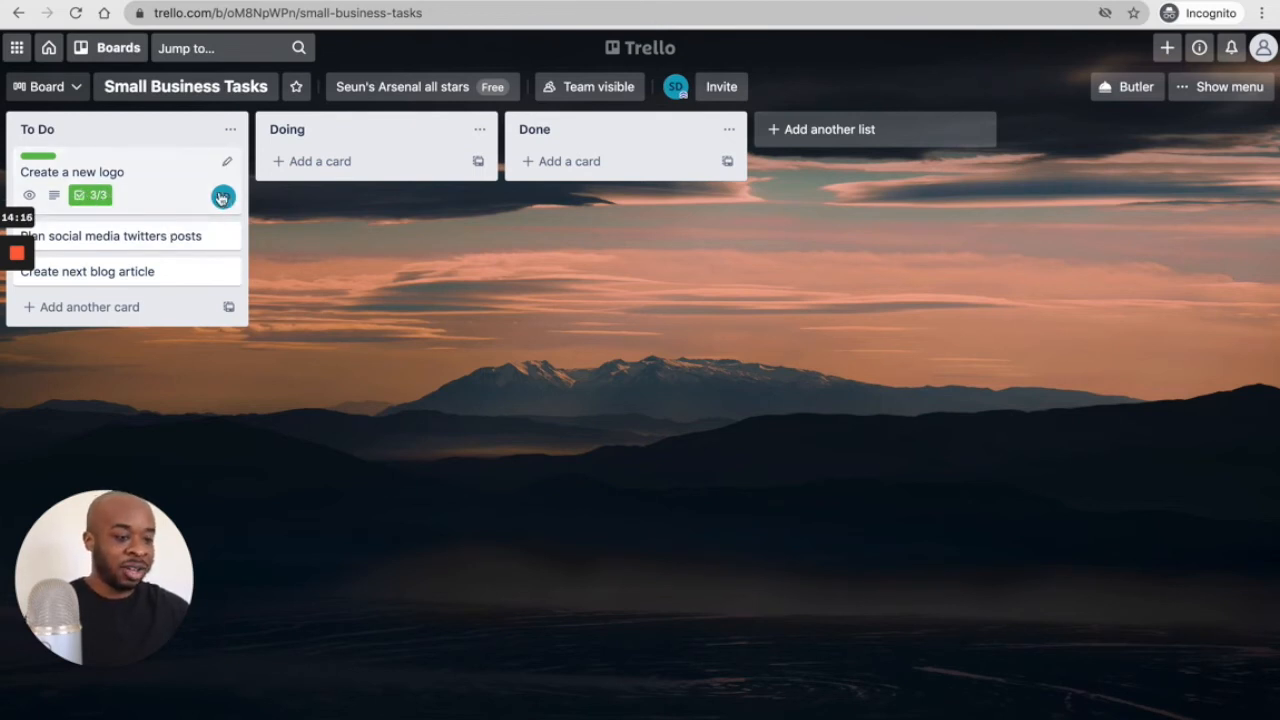
- Set the Create a new logo card's due date to 3 April 2021 at 13:37
click(157, 197)
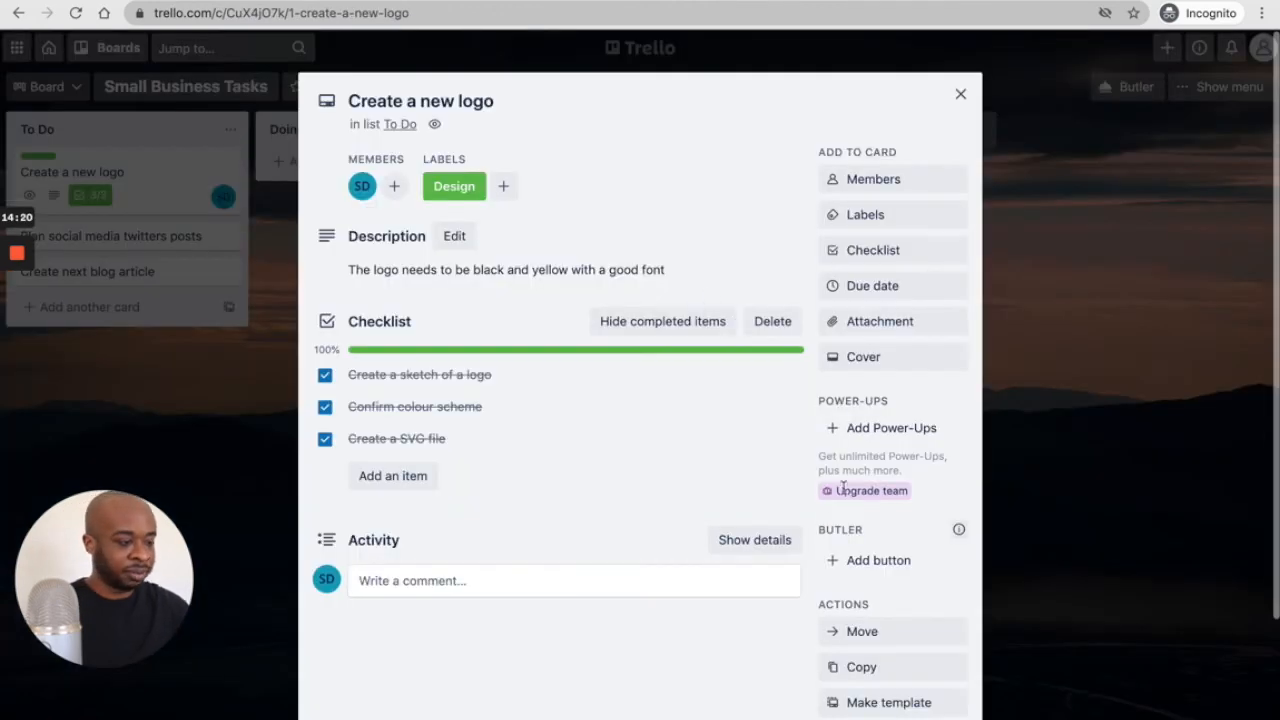
scroll(905, 310, down, 1)
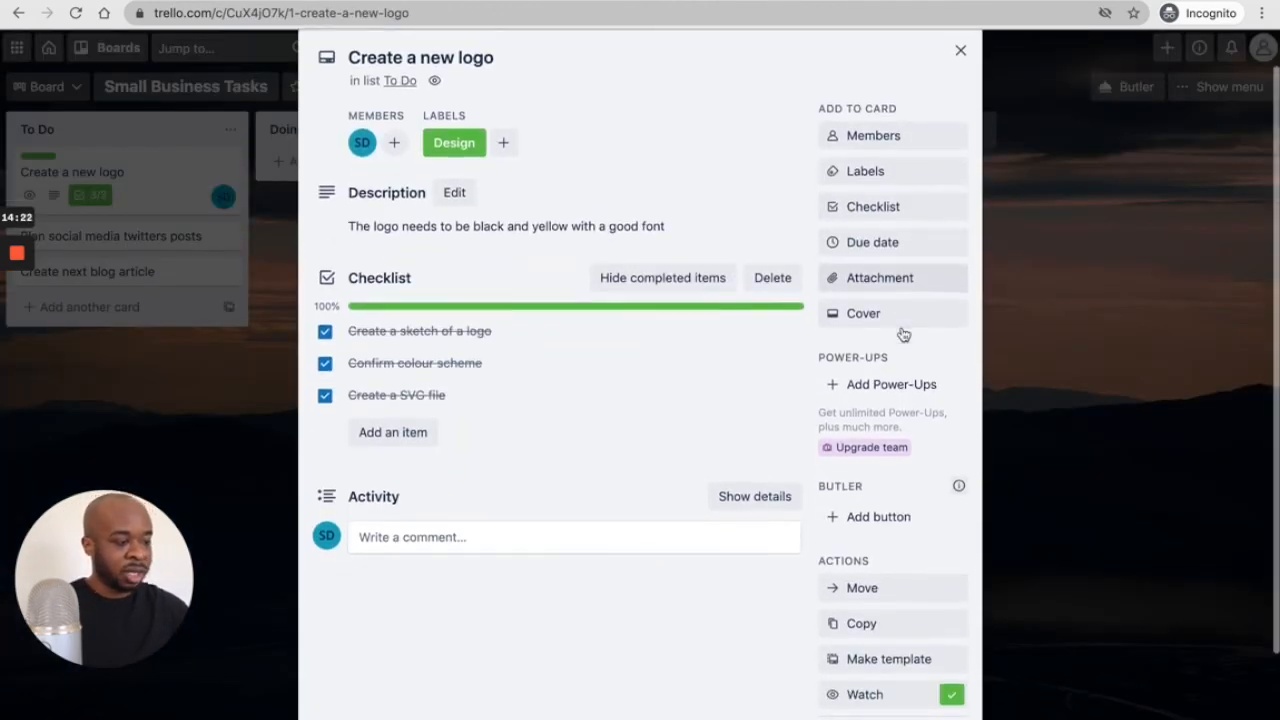
click(878, 244)
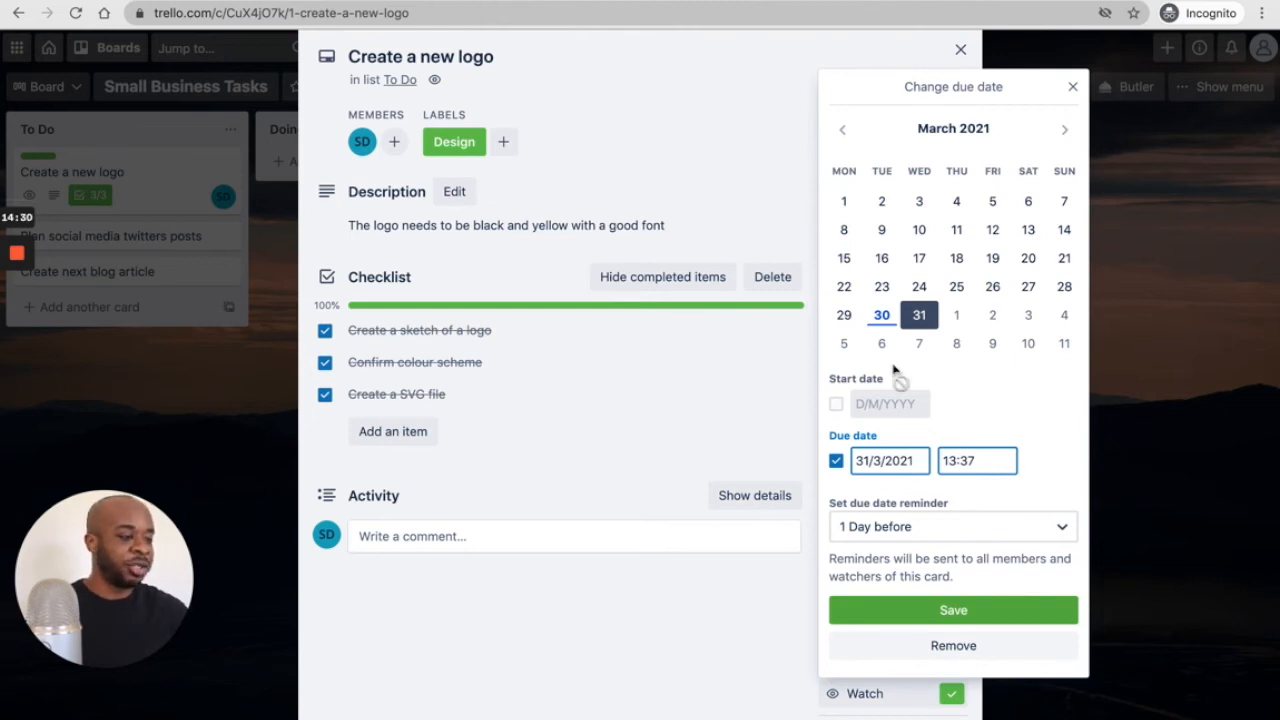
click(1033, 318)
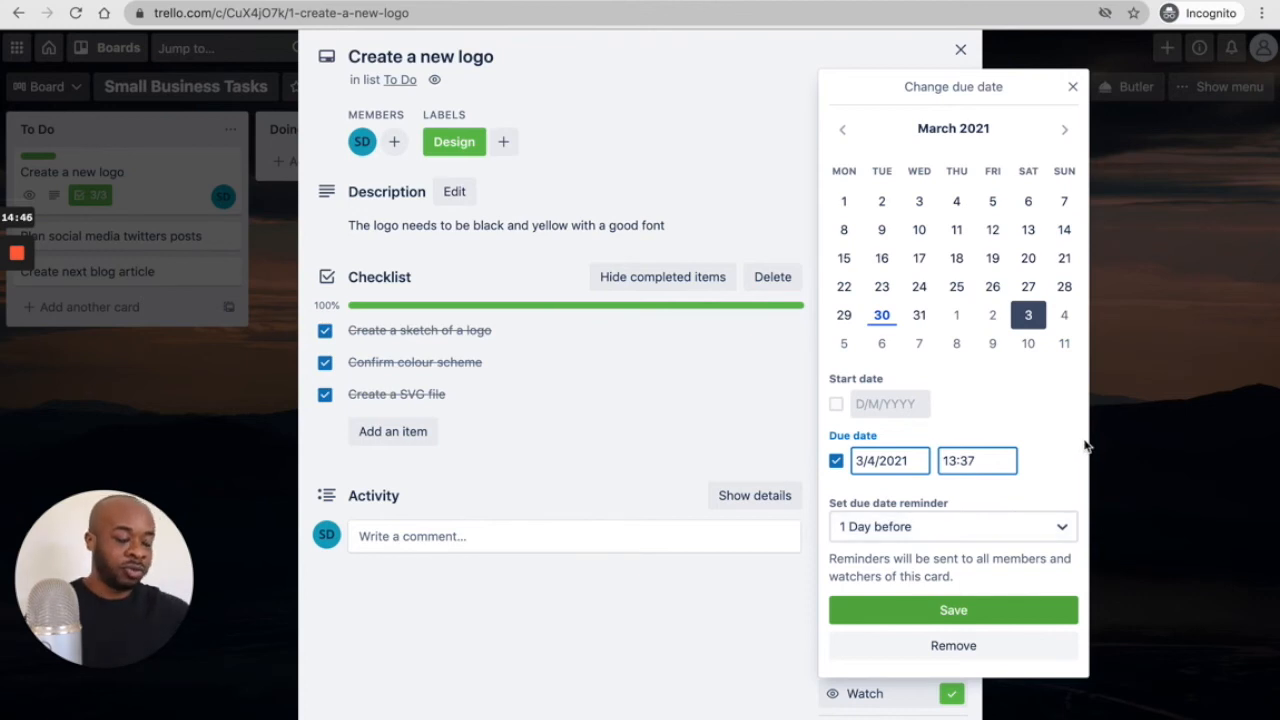
click(921, 608)
scroll(817, 337, down, 1)
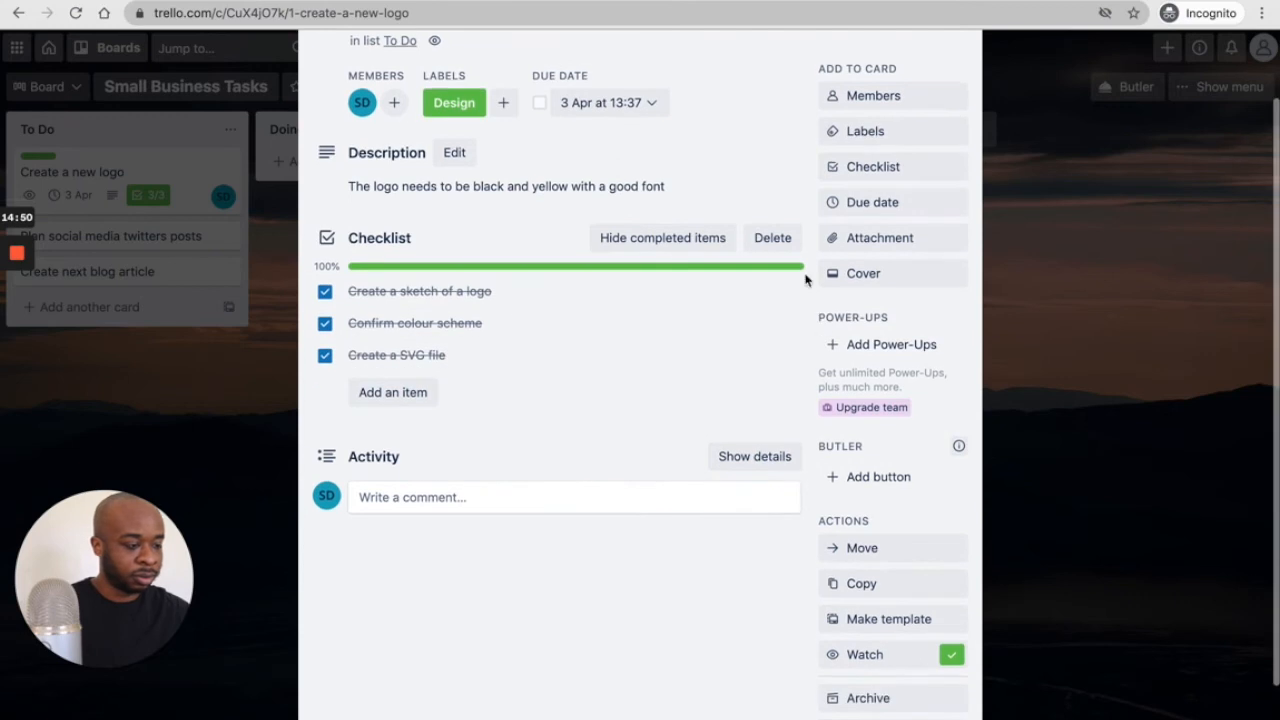
click(891, 246)
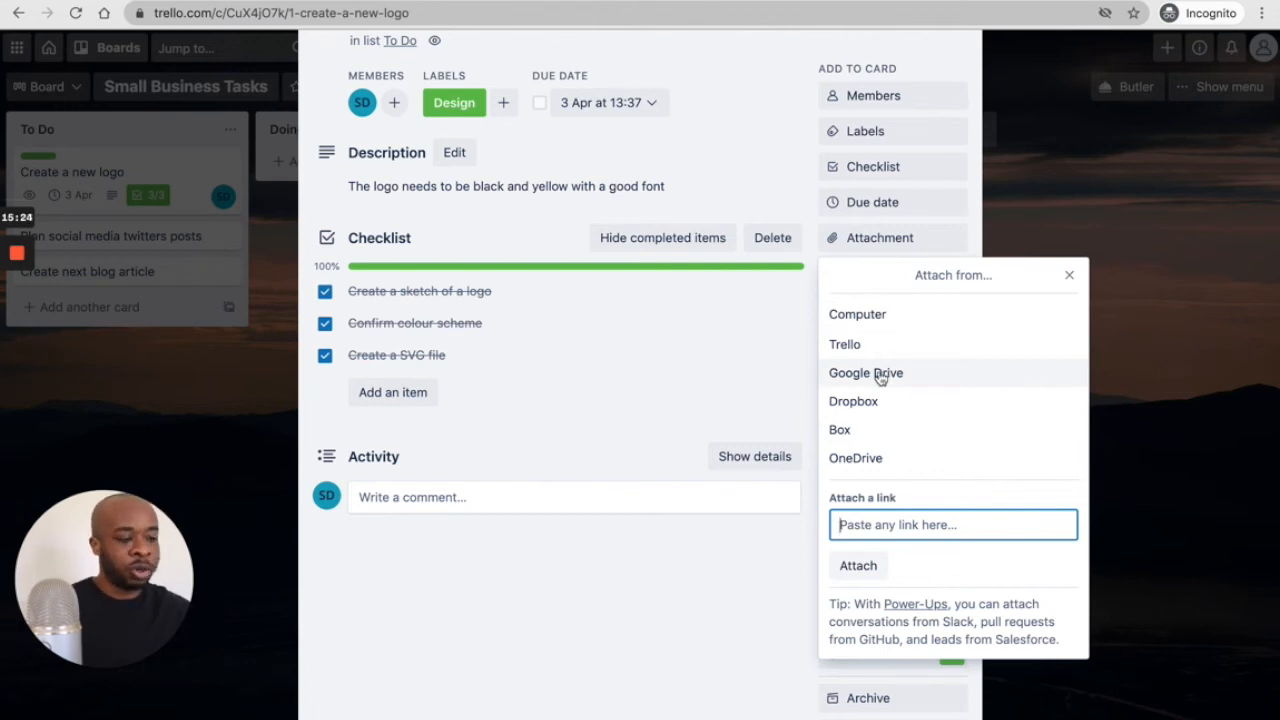
click(1070, 276)
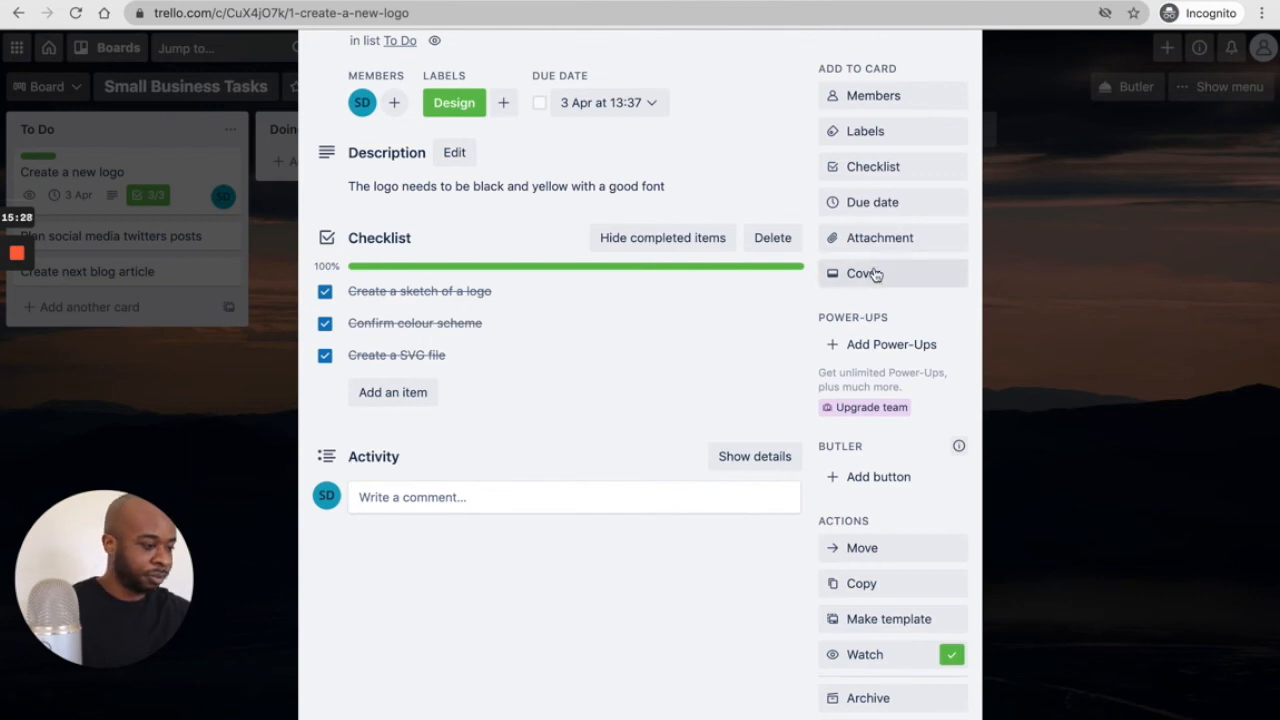
scroll(886, 276, up, 1)
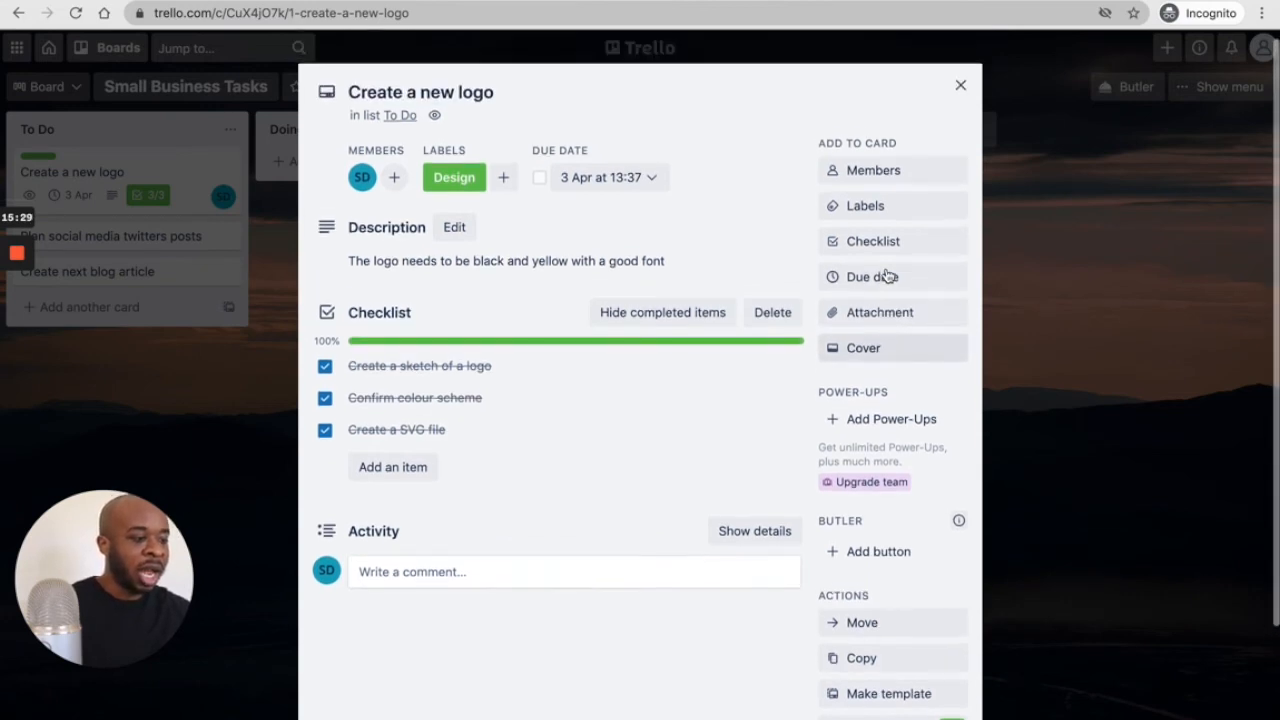
- Cover the logo card with a full-size Unsplash nebula photo and close the card
click(877, 347)
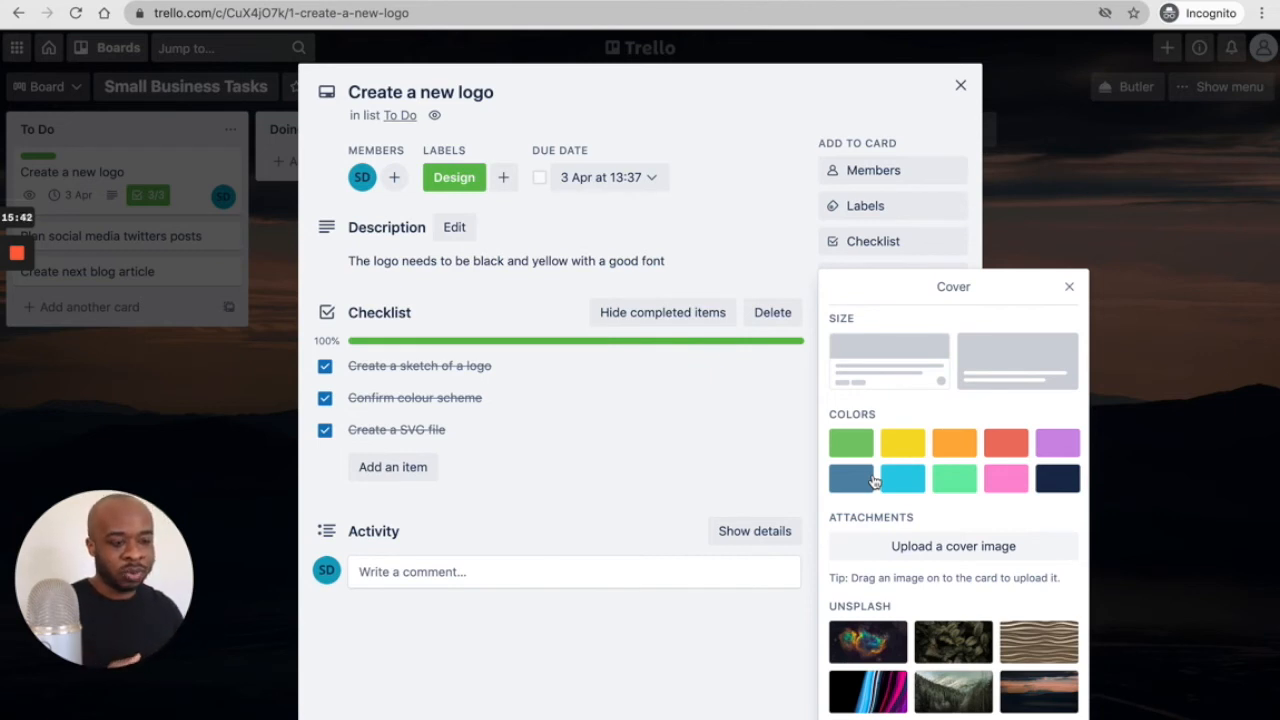
click(891, 350)
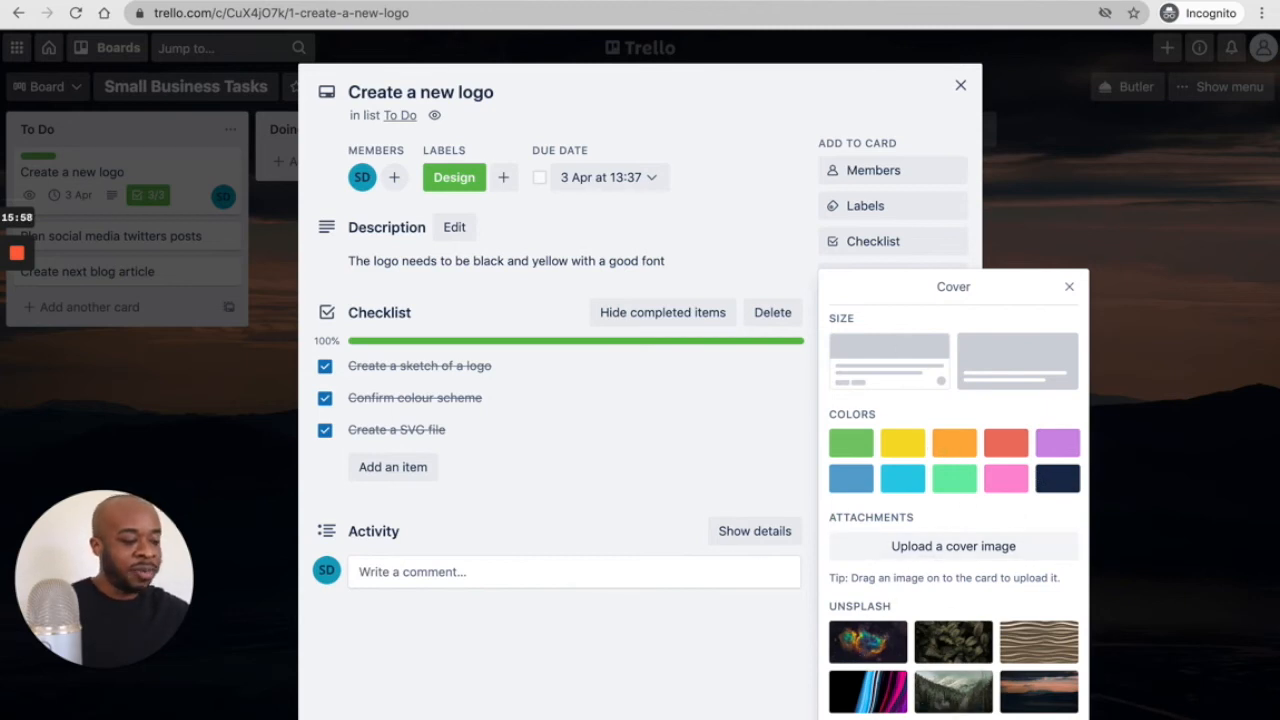
click(948, 717)
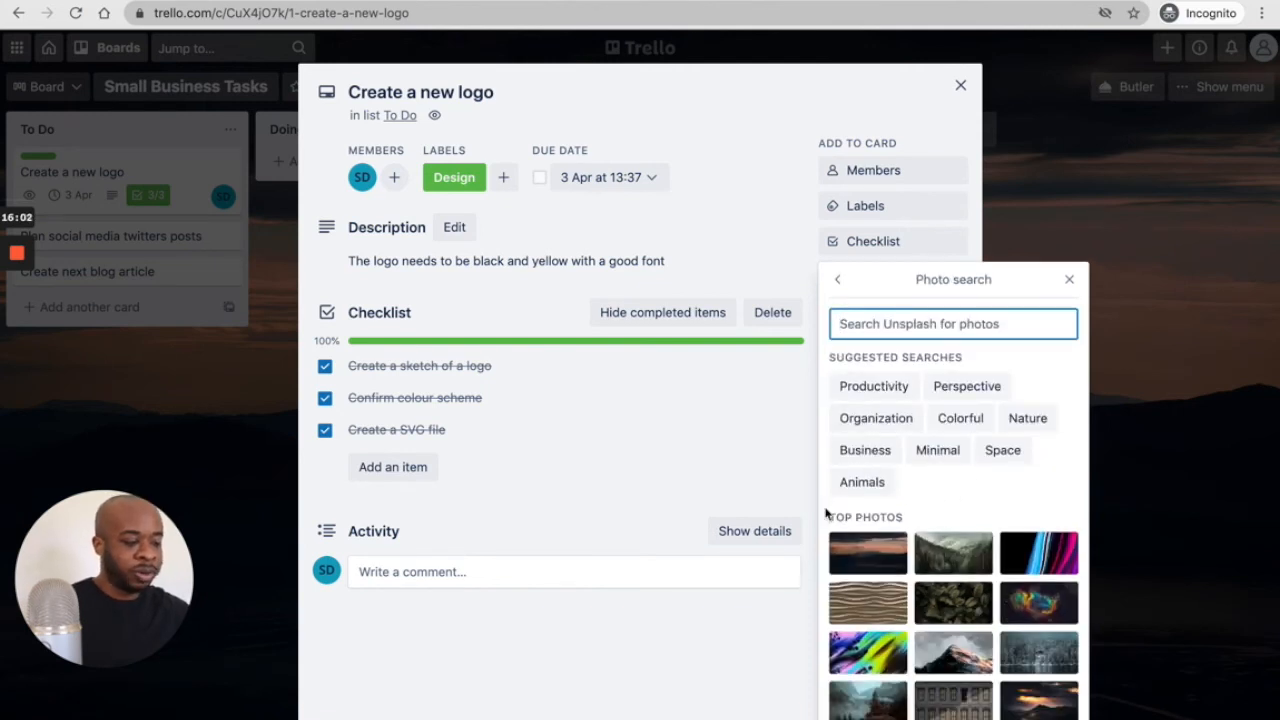
click(1038, 596)
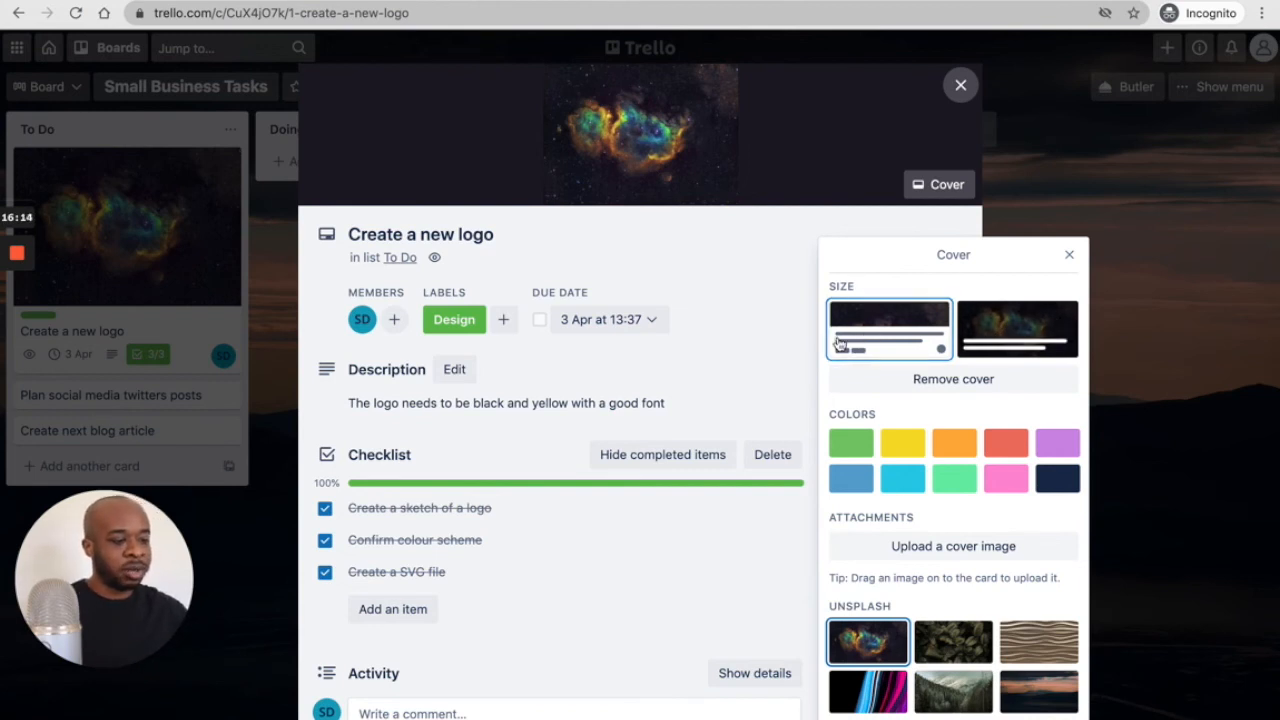
click(1029, 314)
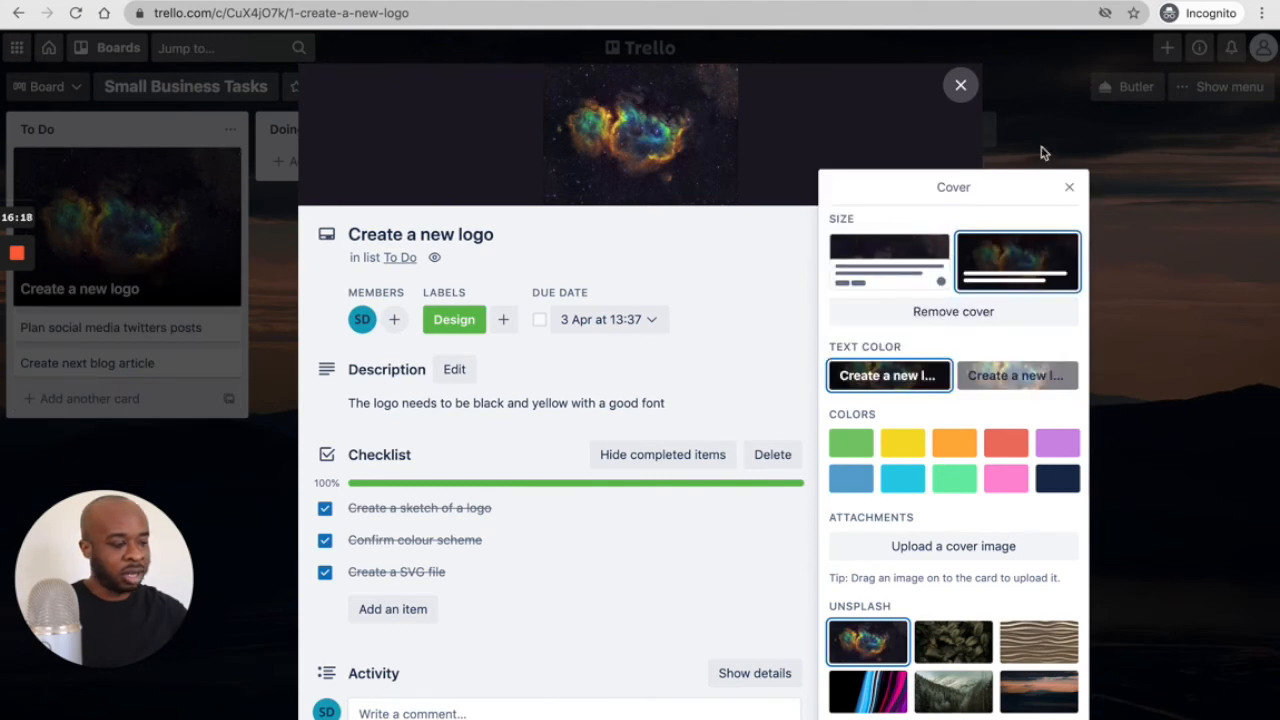
click(1069, 187)
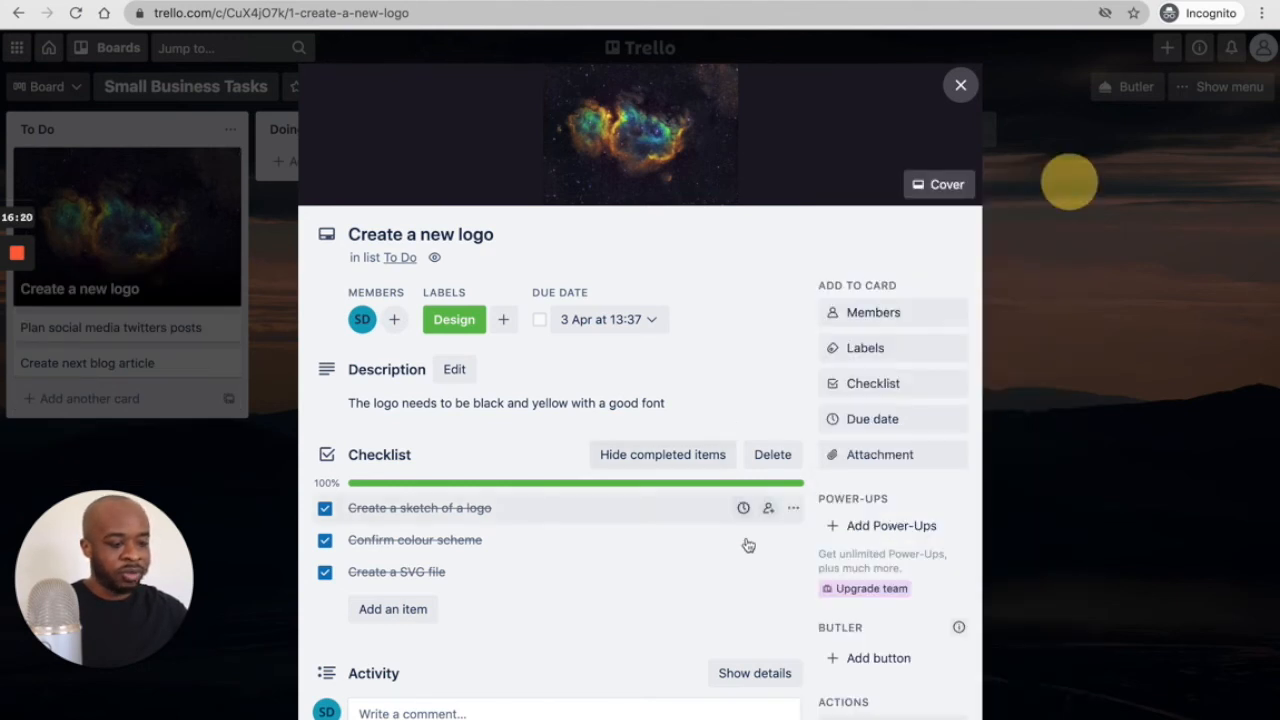
scroll(748, 545, down, 3)
click(1060, 442)
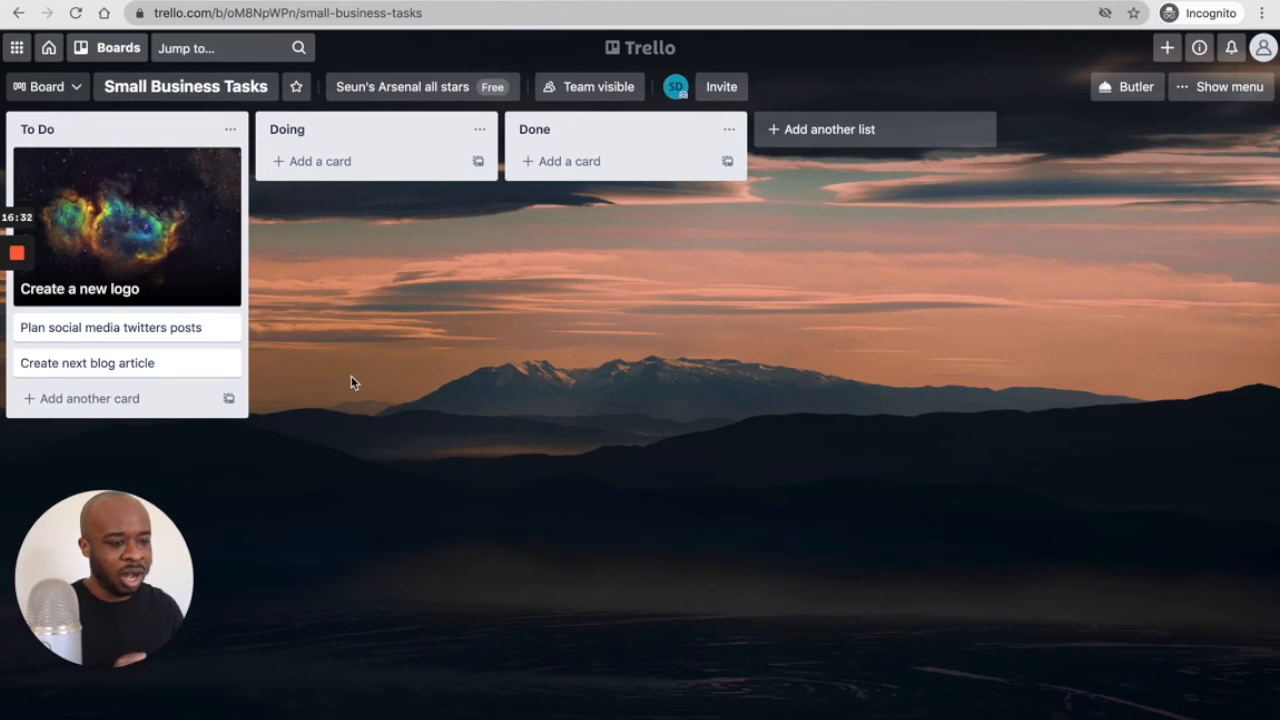
click(123, 237)
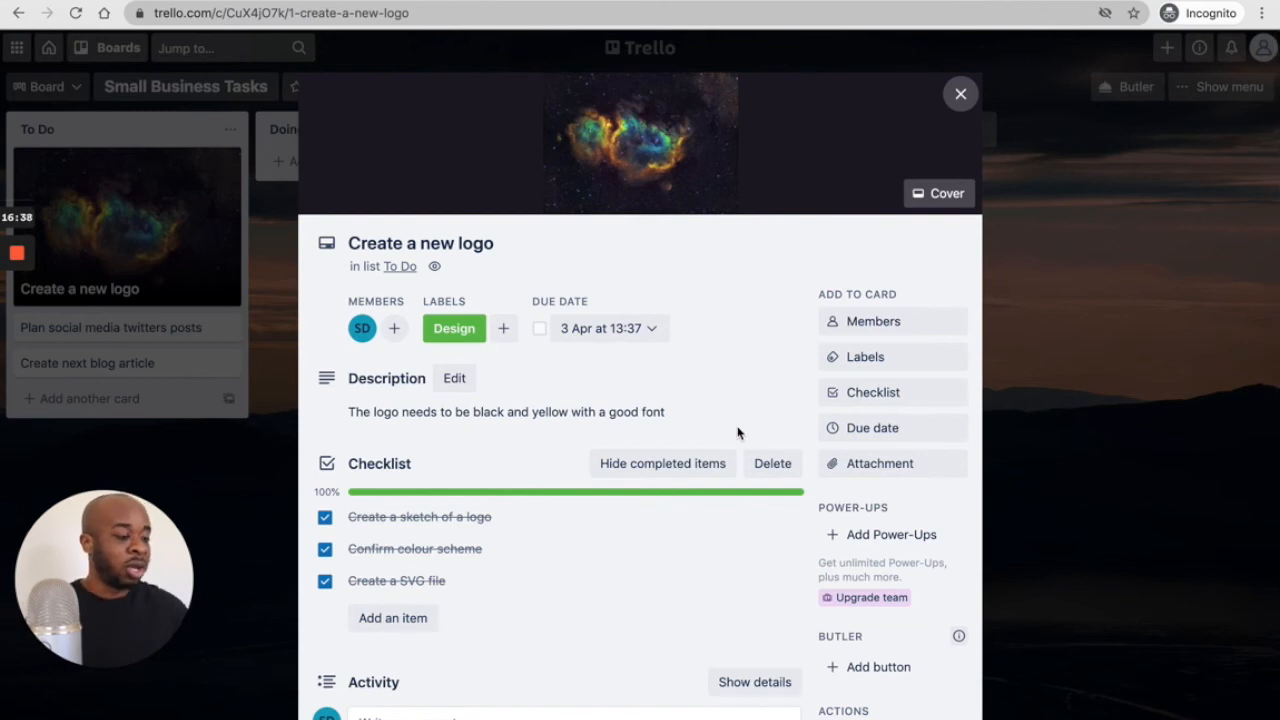
scroll(738, 432, down, 3)
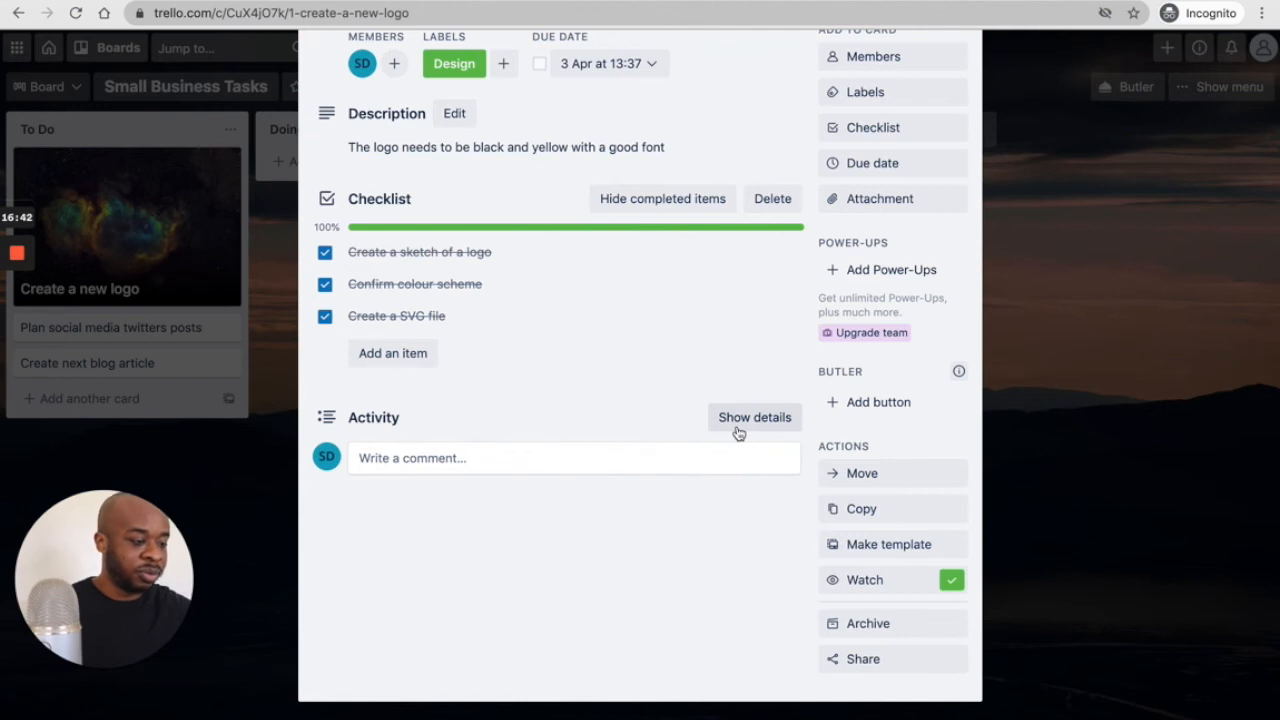
scroll(738, 432, up, 2)
scroll(738, 432, down, 1)
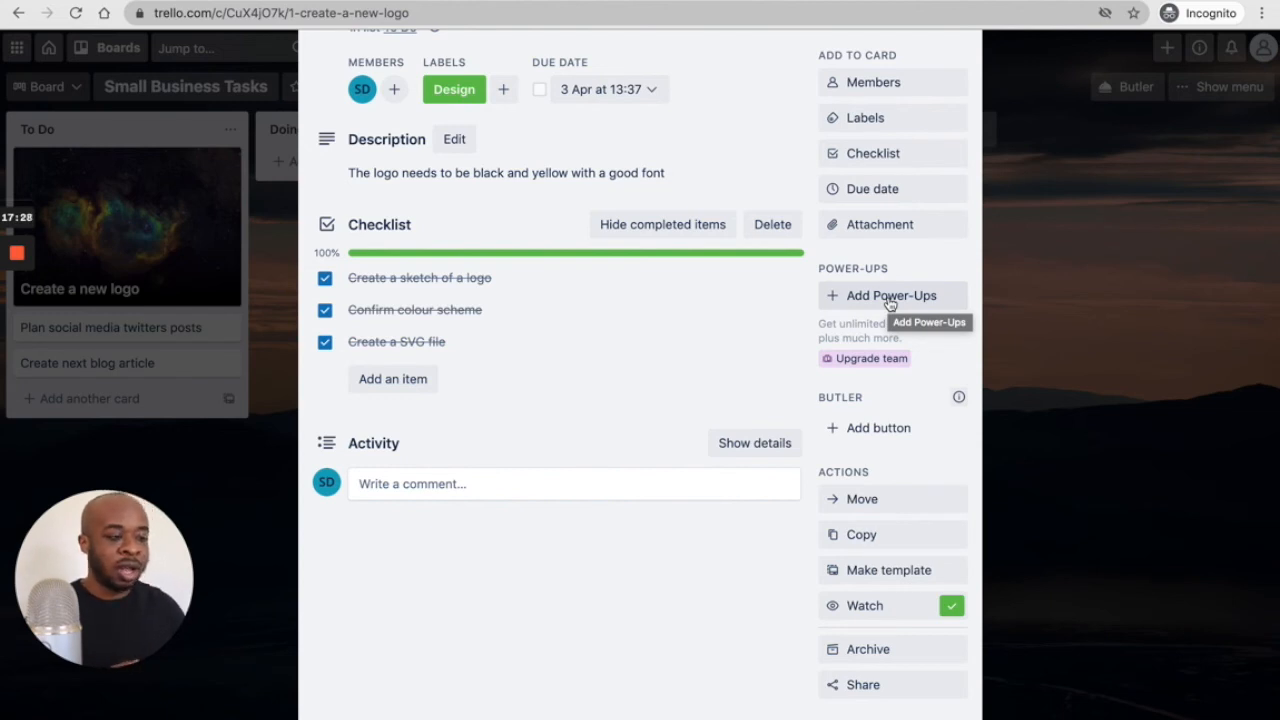
scroll(889, 304, down, 2)
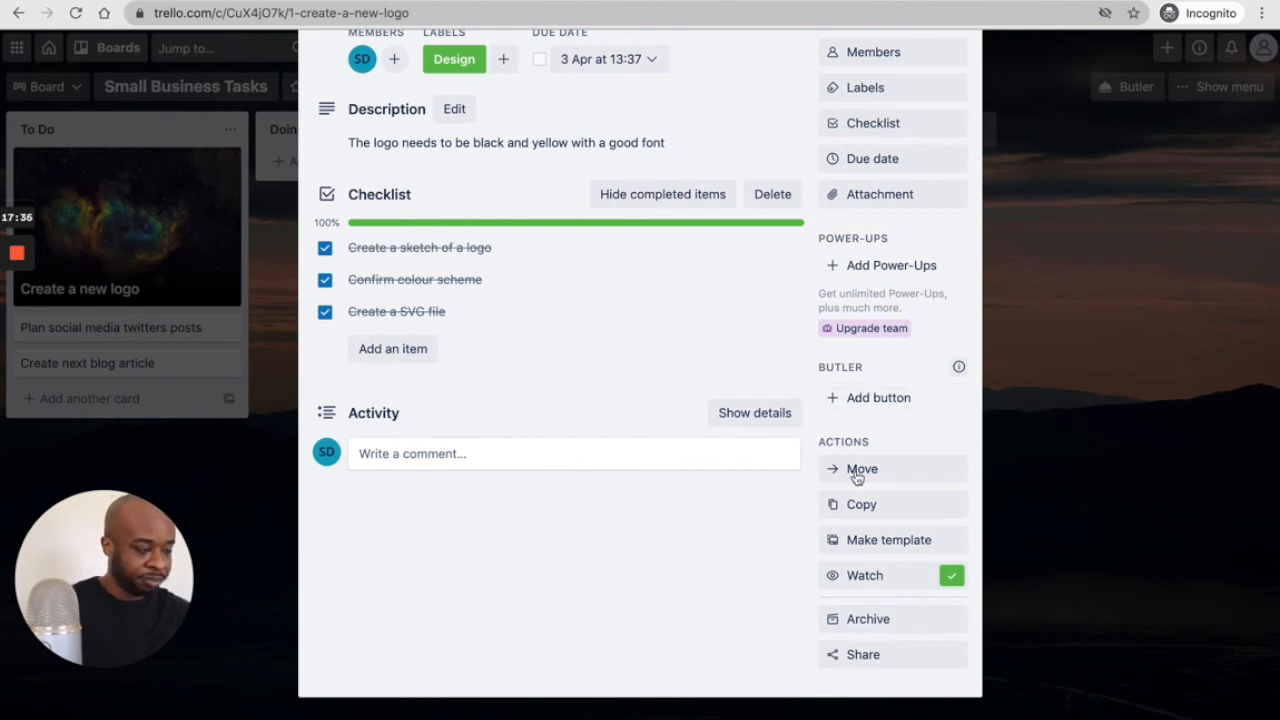
scroll(826, 497, down, 1)
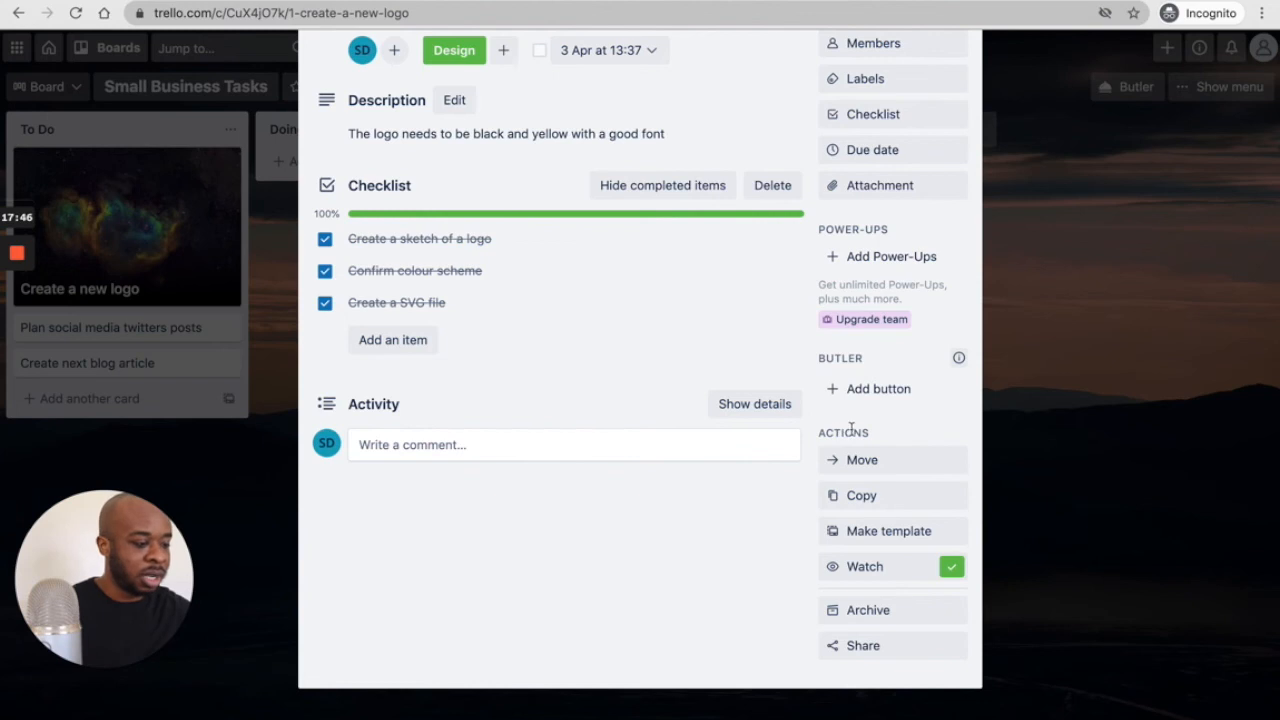
scroll(866, 494, up, 1)
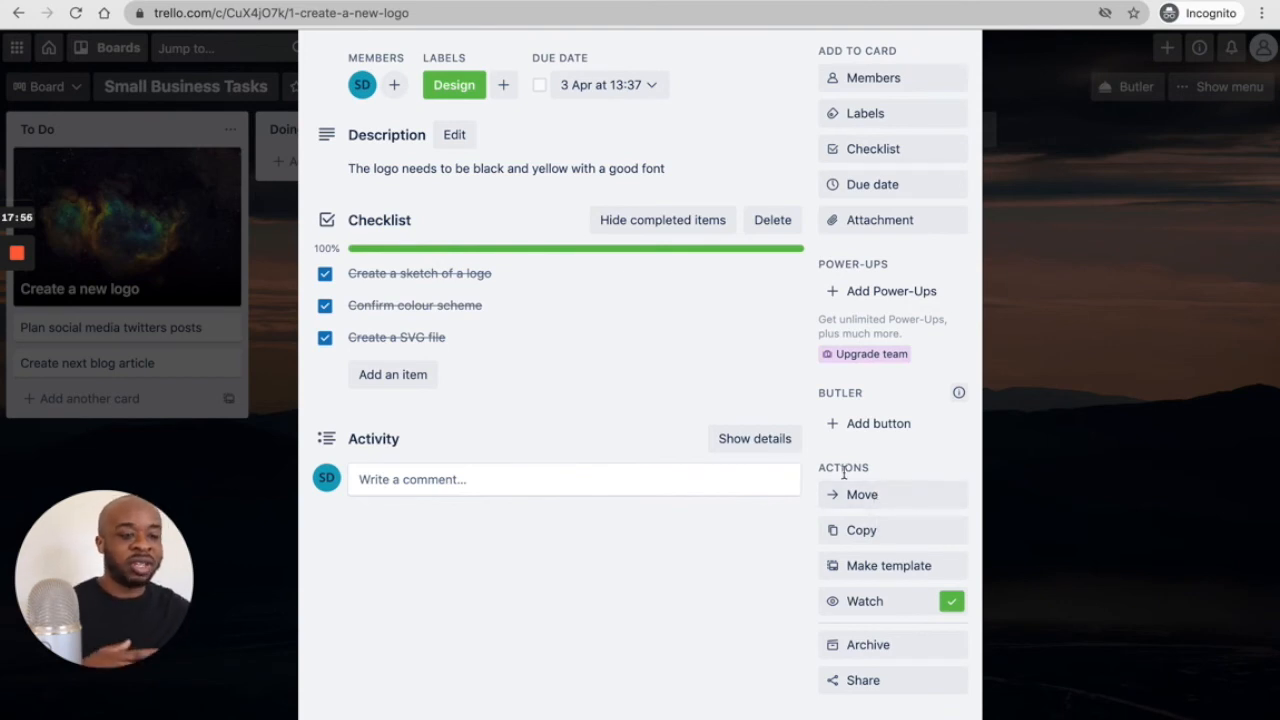
- Move the Create a new logo card from To Do into the Doing list via the card's Move option
click(1095, 415)
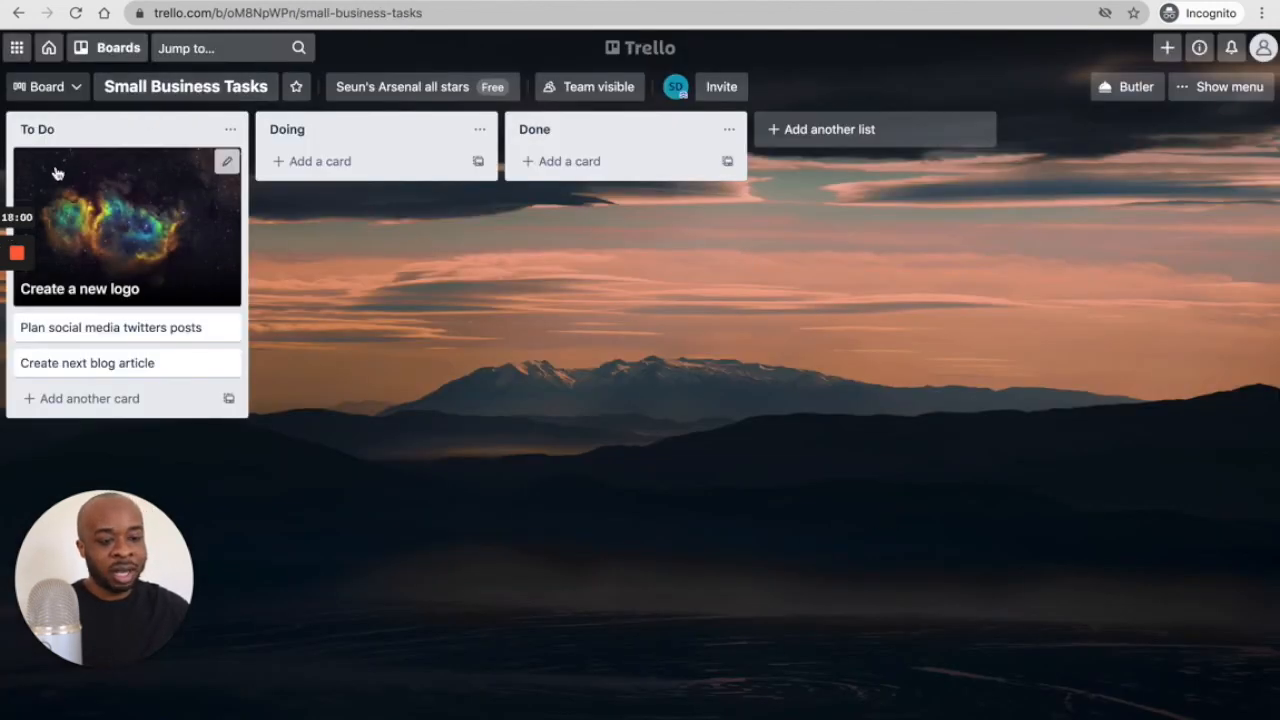
click(167, 245)
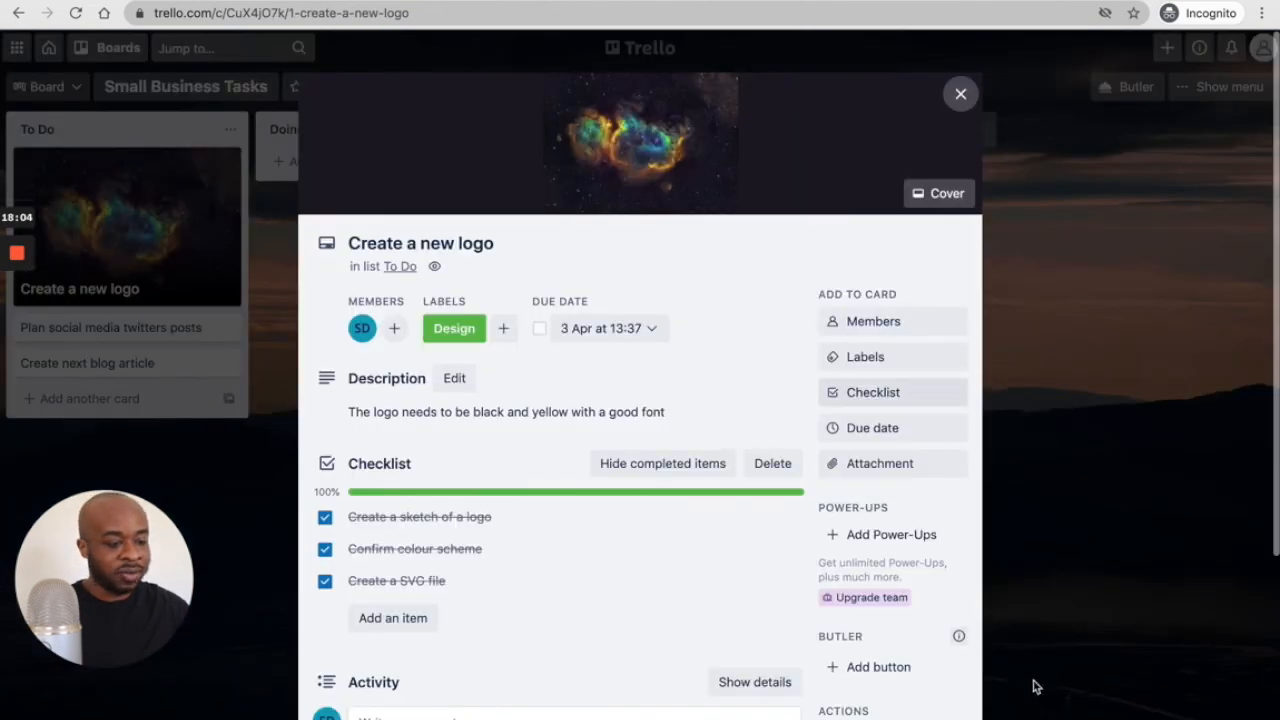
scroll(971, 674, down, 3)
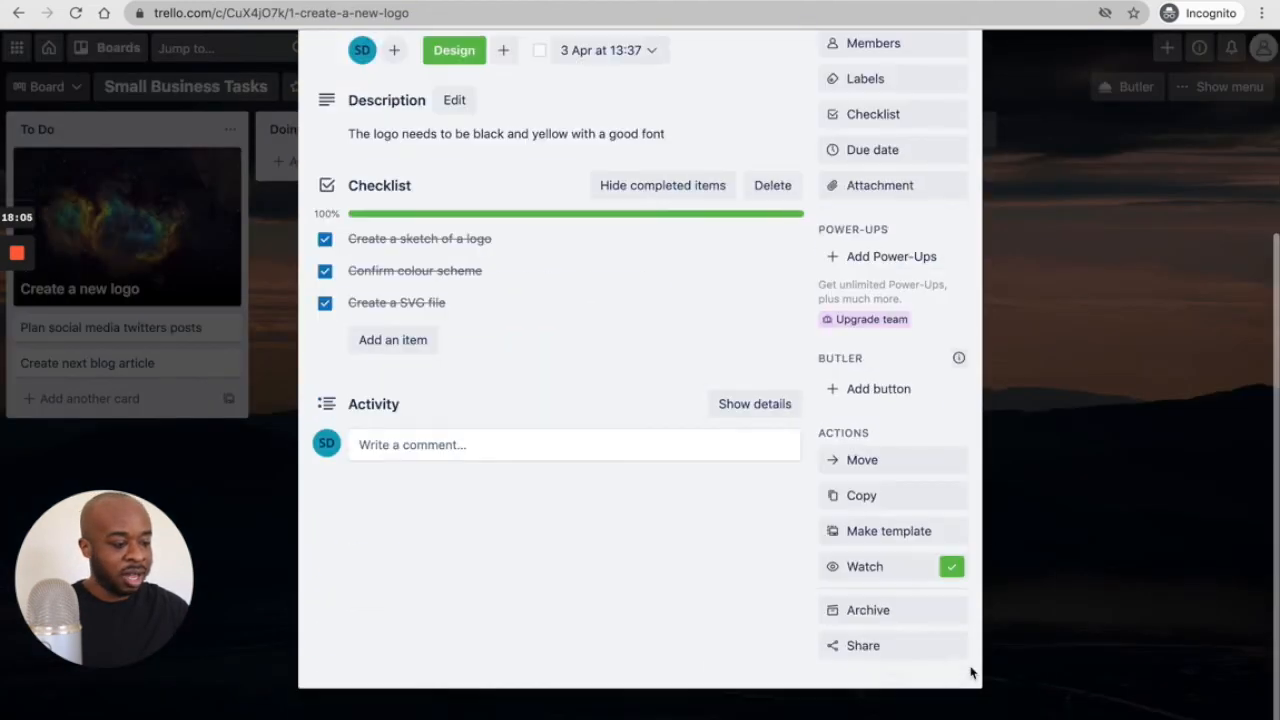
click(863, 465)
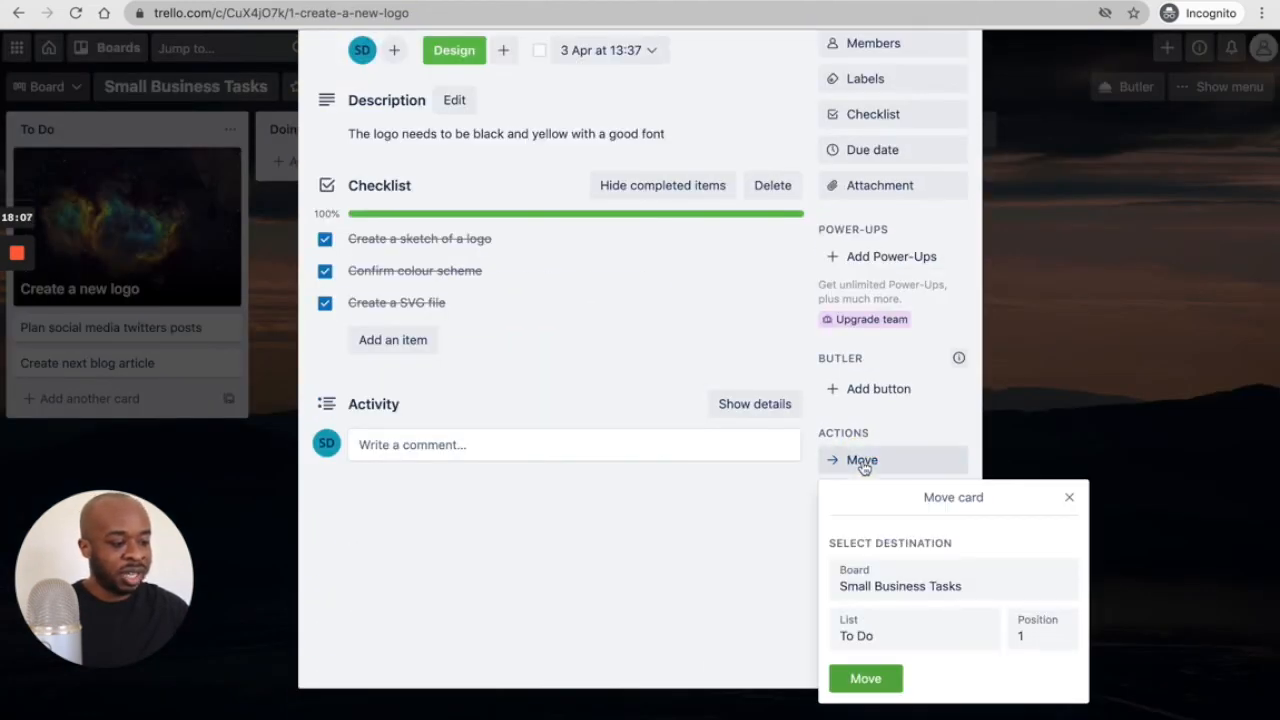
click(940, 635)
click(924, 648)
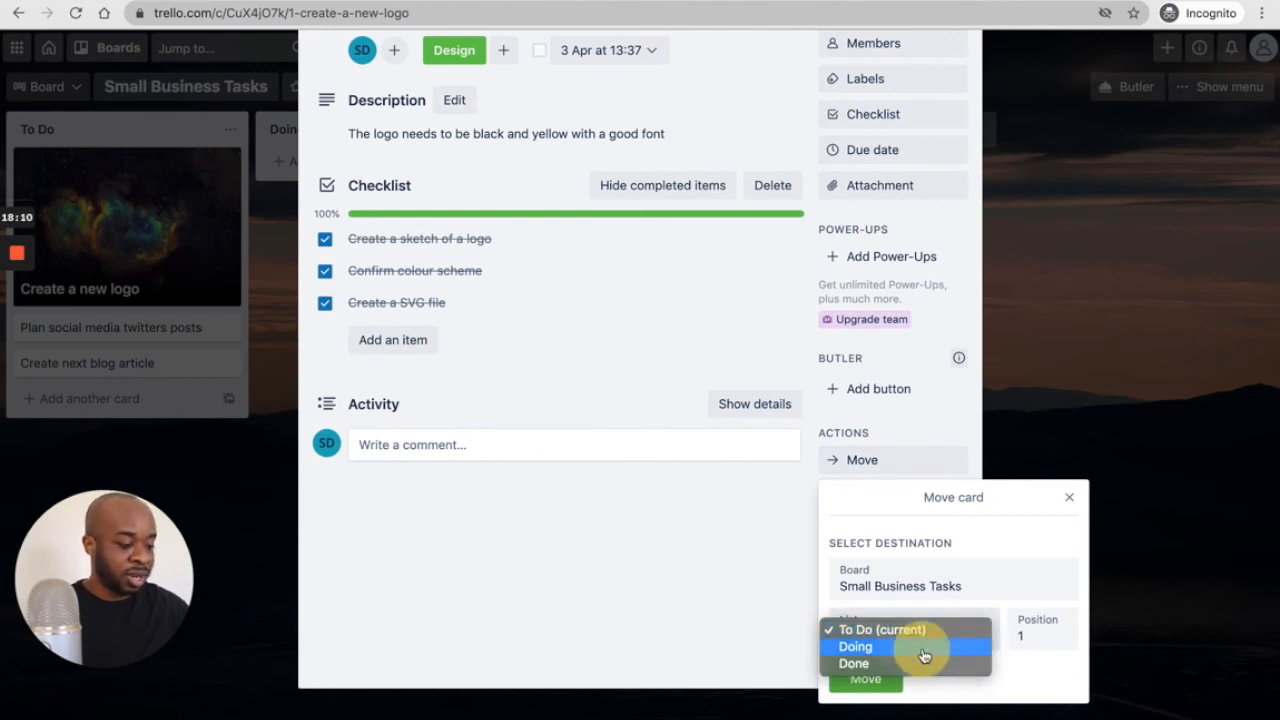
click(866, 679)
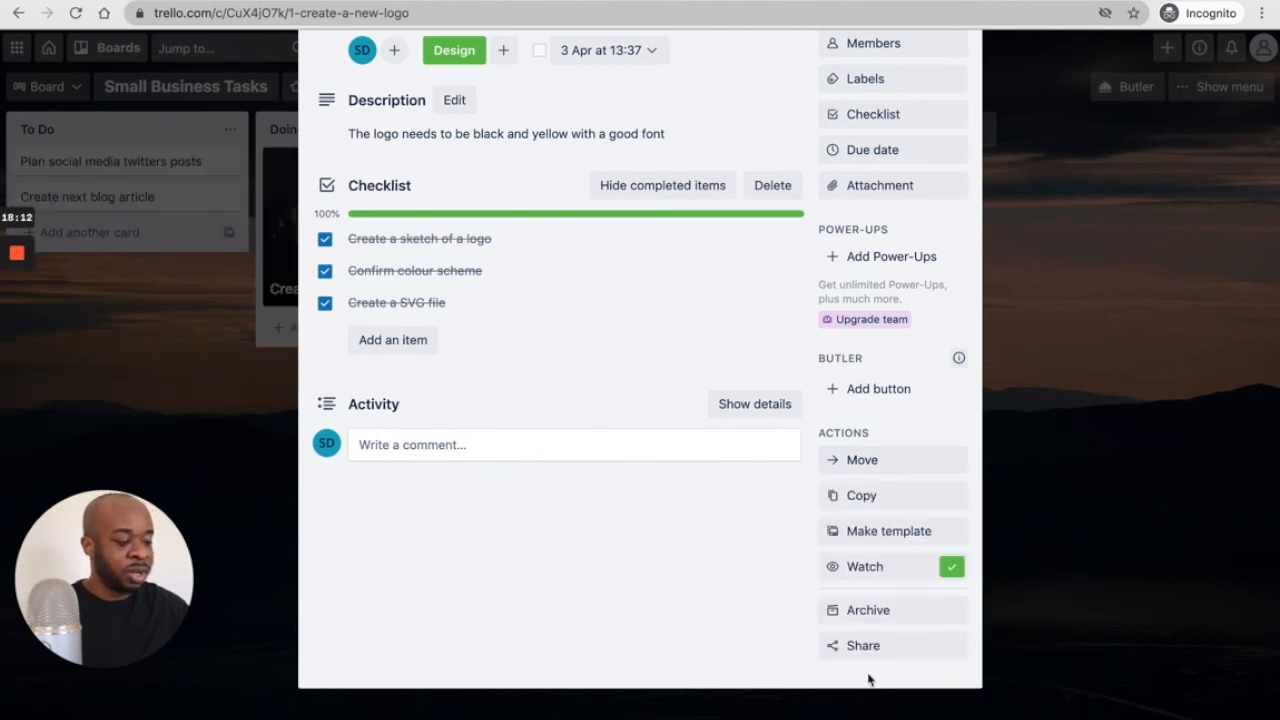
- Close the card and drag it onto the Done list
scroll(1062, 232, up, 3)
click(960, 93)
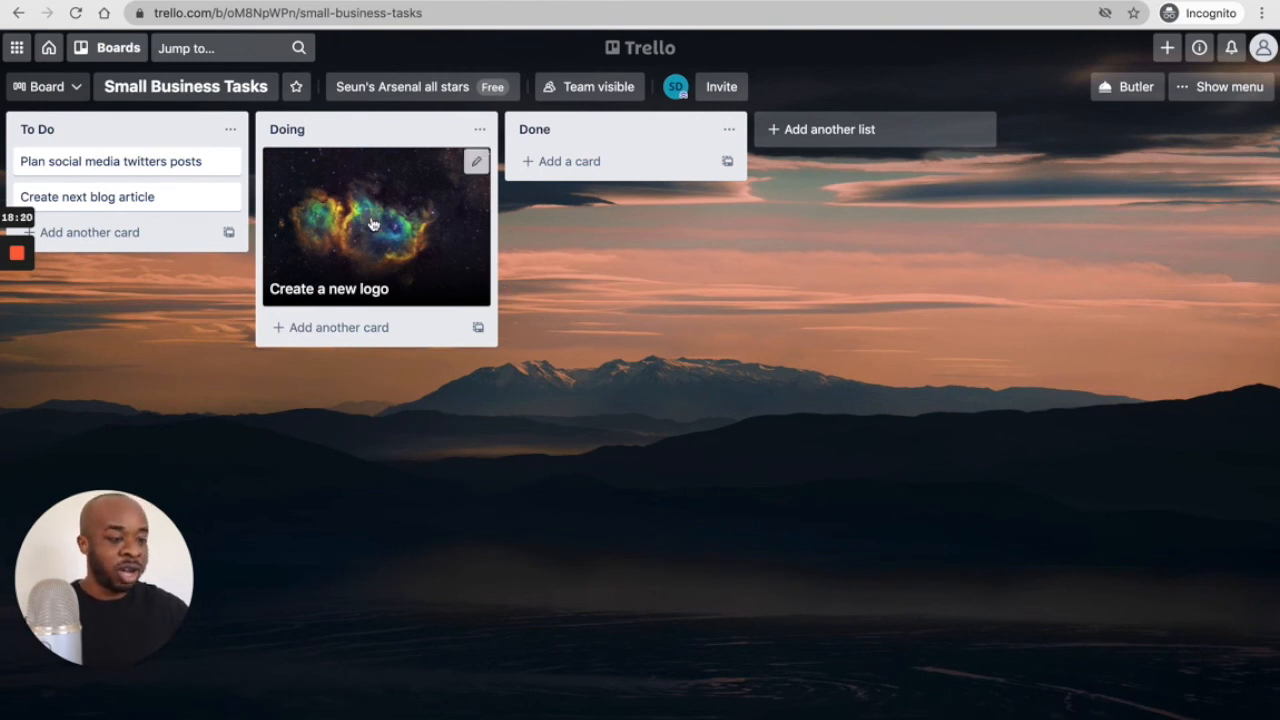
drag(370, 217, 150, 165)
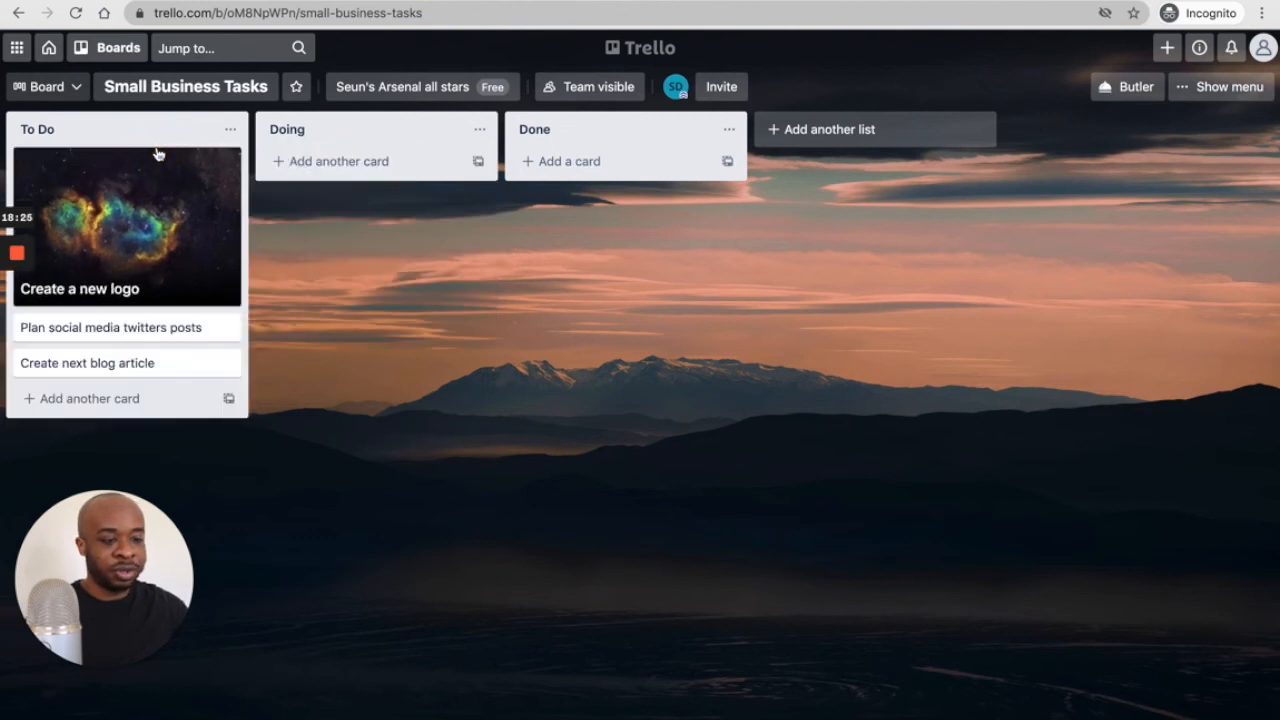
- Open the Create a new logo card to review its completed checklist, then close it
click(140, 220)
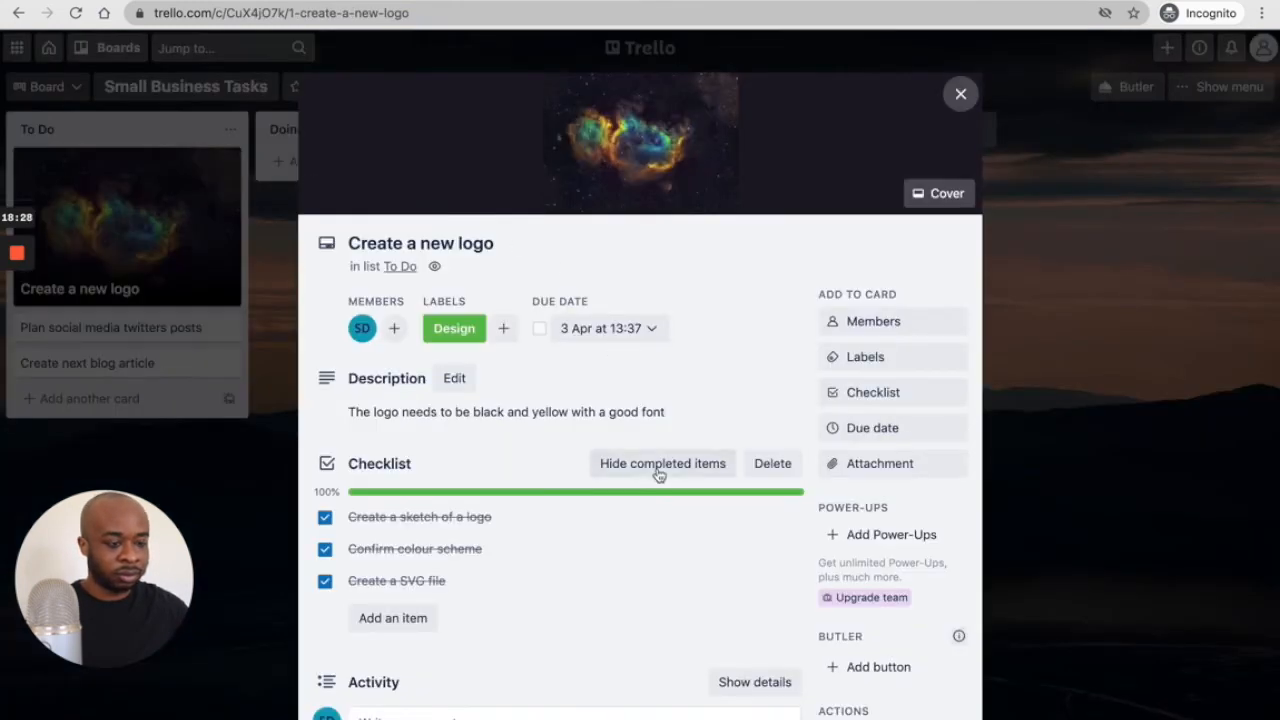
scroll(658, 475, down, 3)
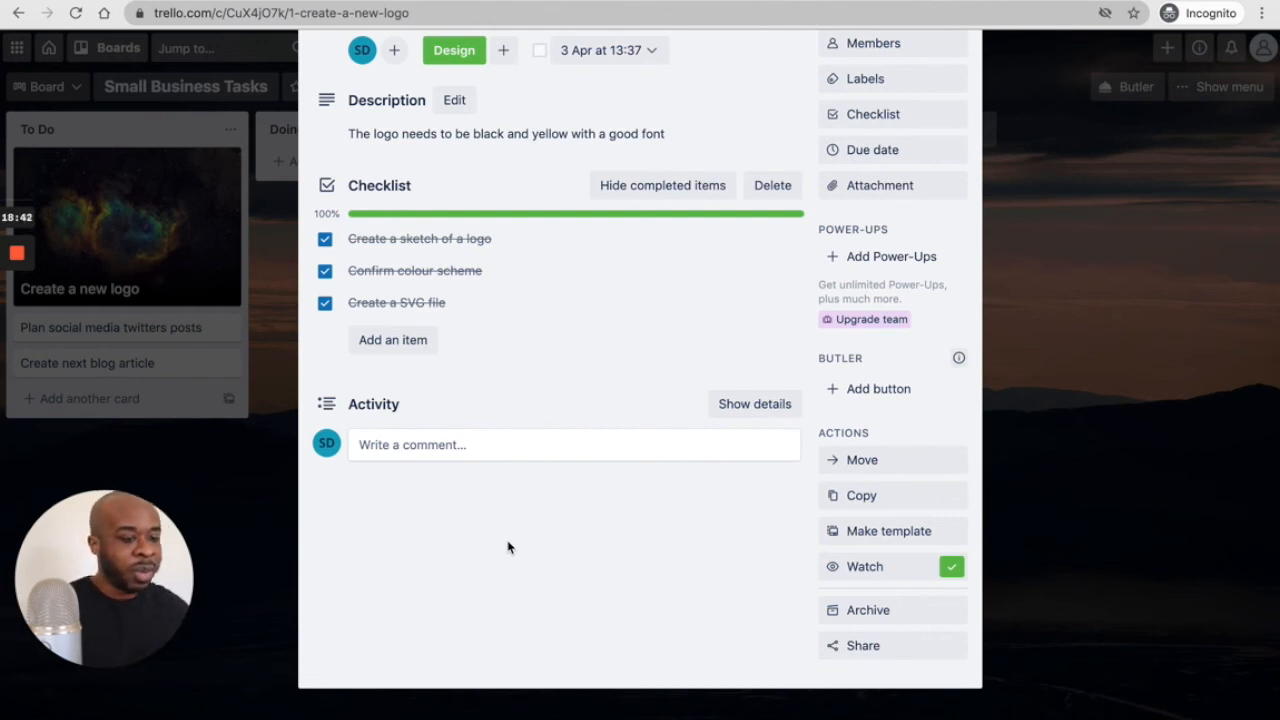
click(228, 309)
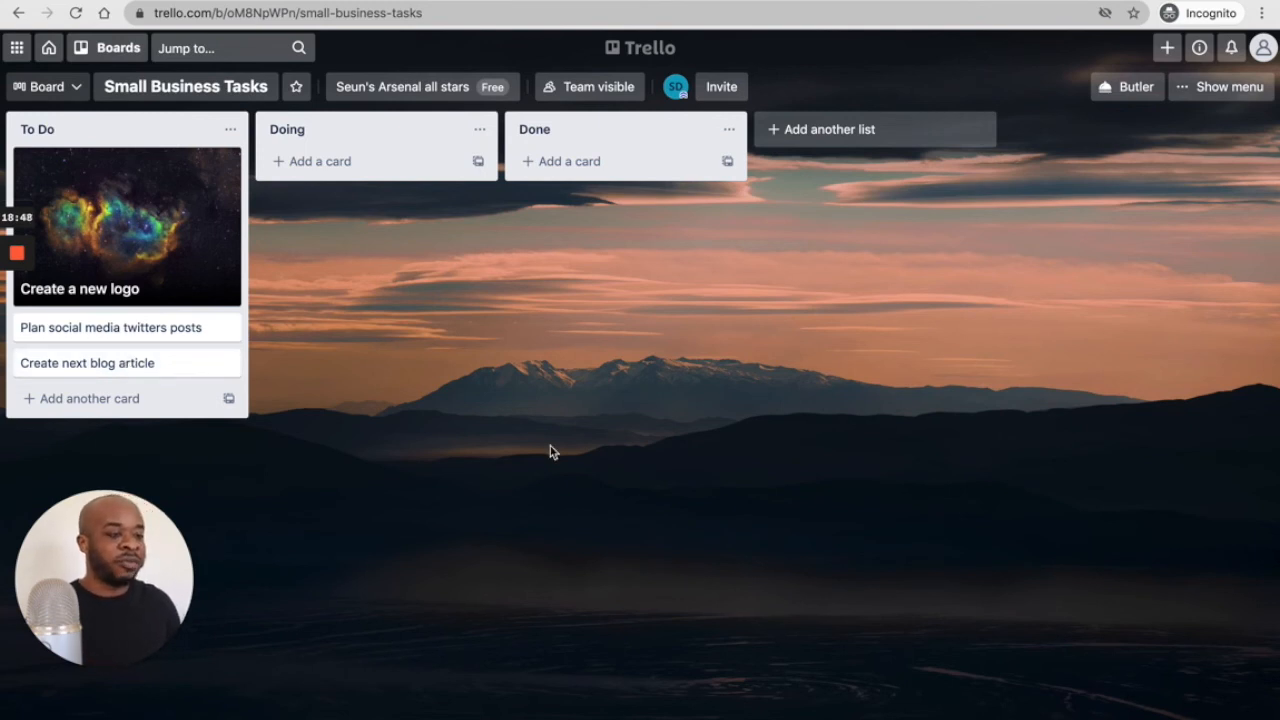
- Drag the Create a new logo card from To Do through Doing into Done, then open it
click(110, 370)
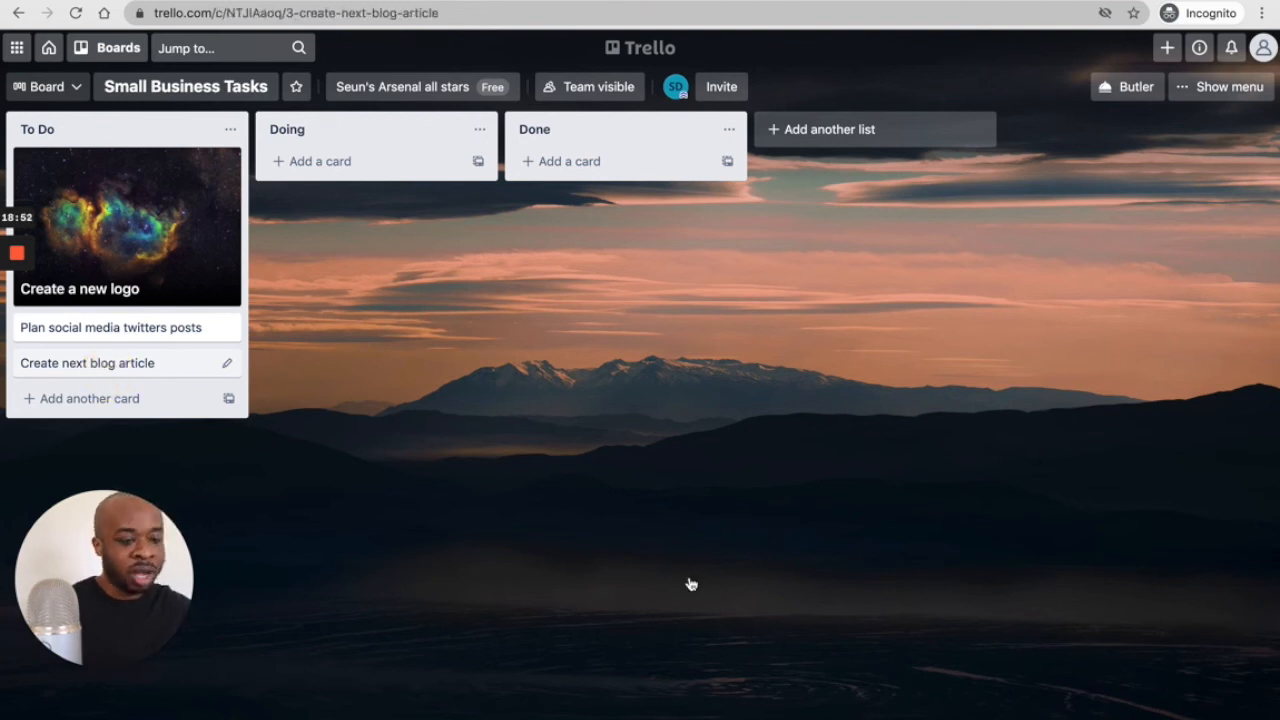
click(1040, 553)
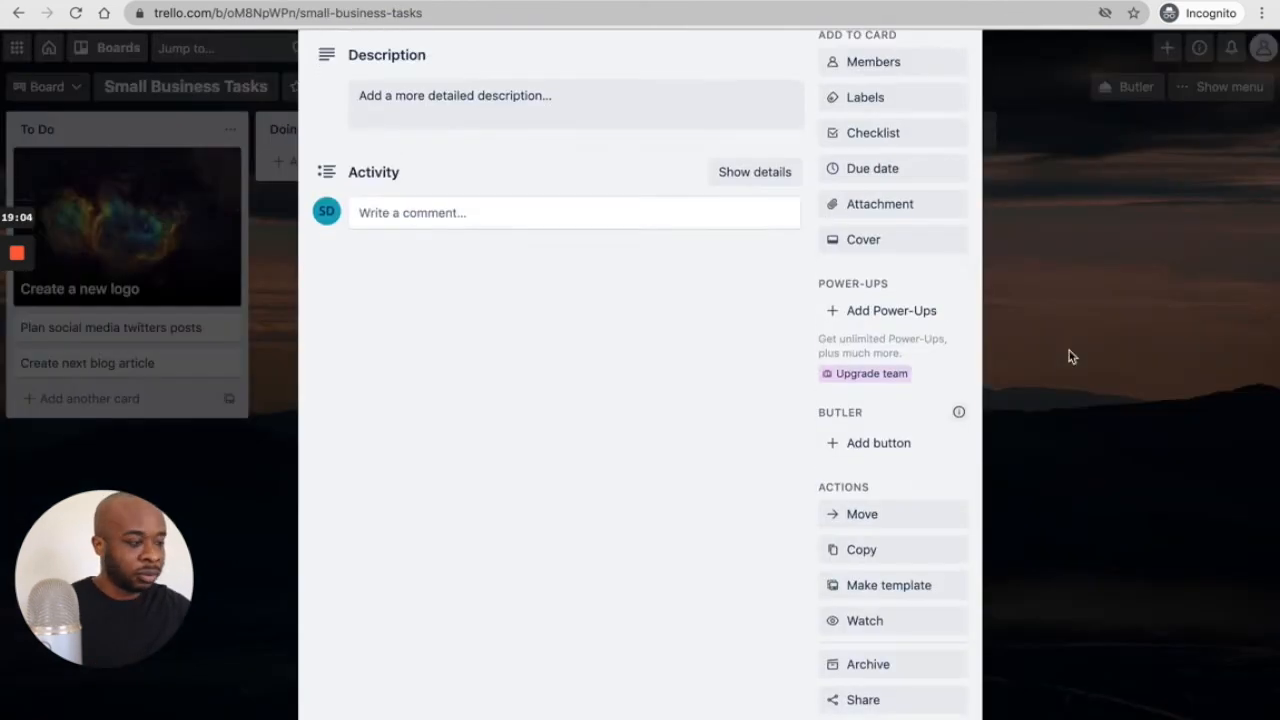
click(1070, 357)
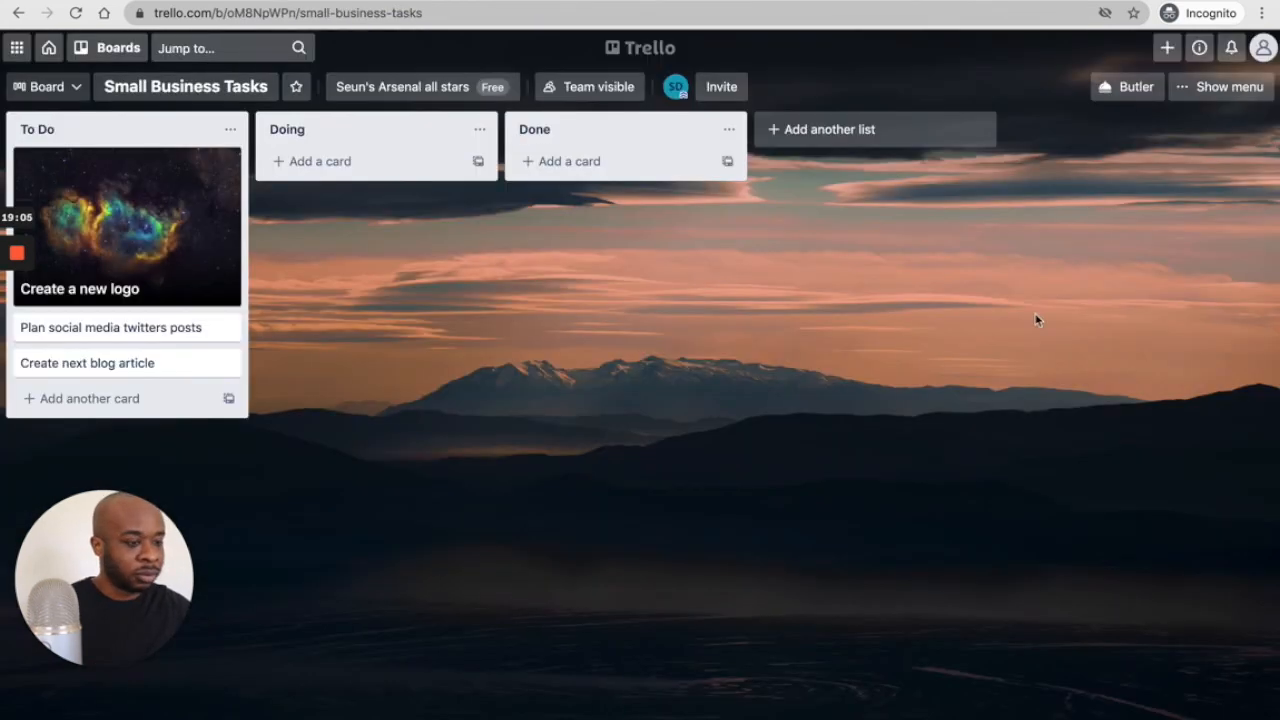
drag(187, 214, 437, 172)
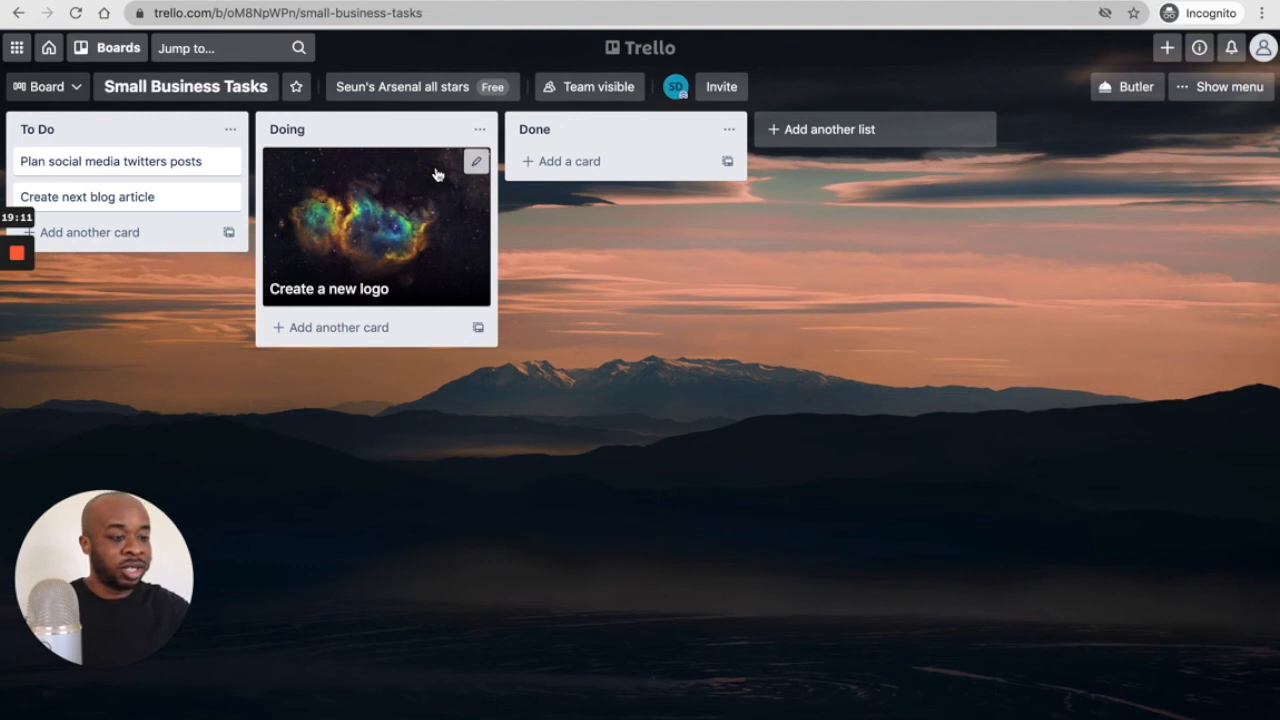
drag(400, 190, 183, 179)
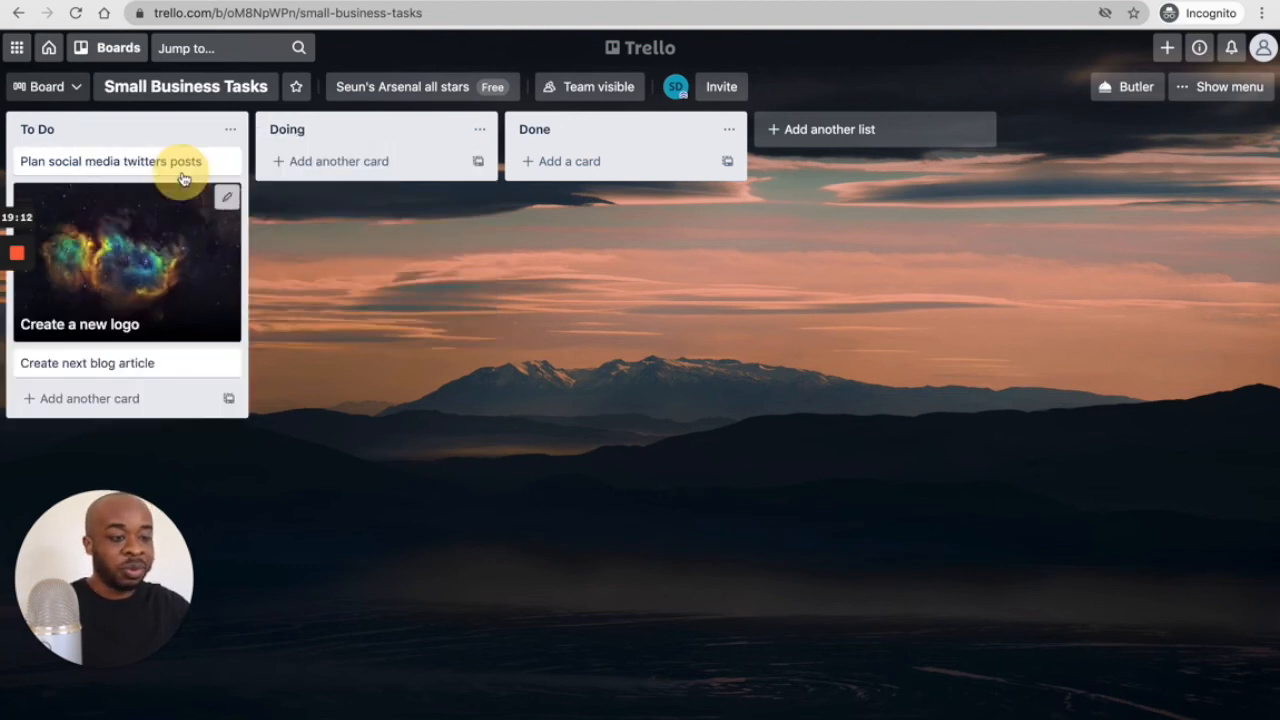
drag(133, 232, 368, 174)
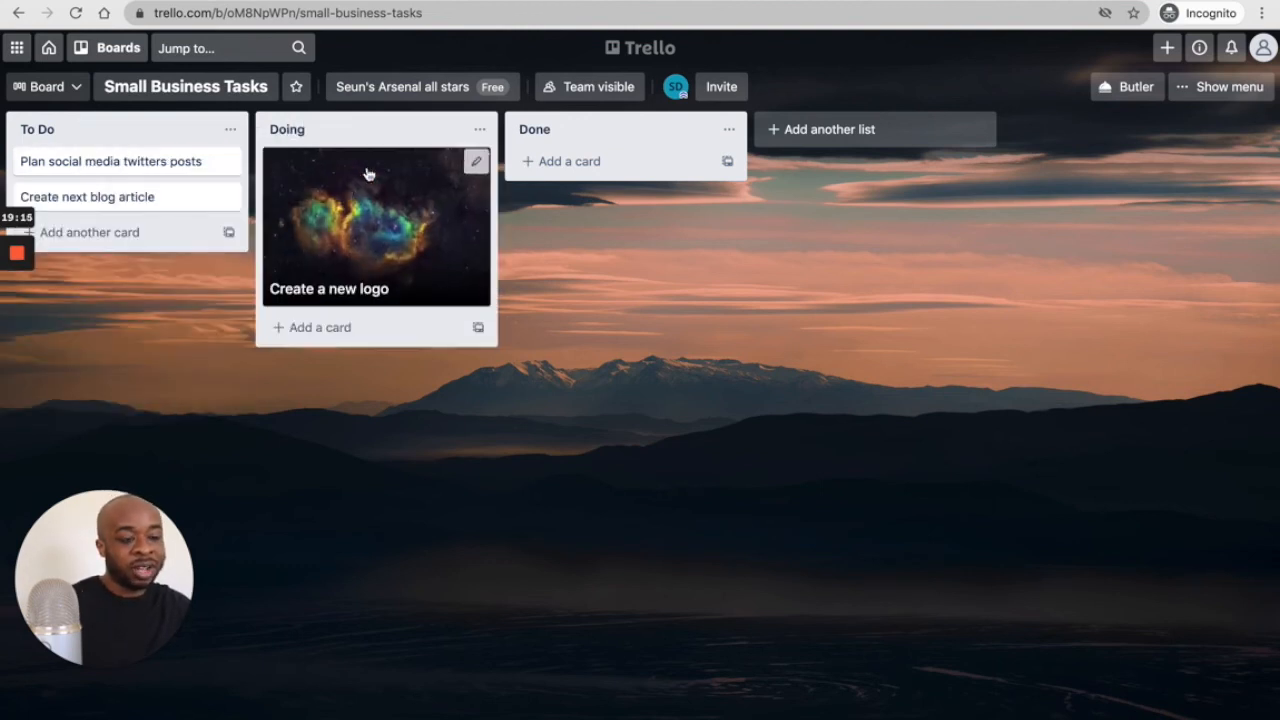
drag(352, 213, 609, 192)
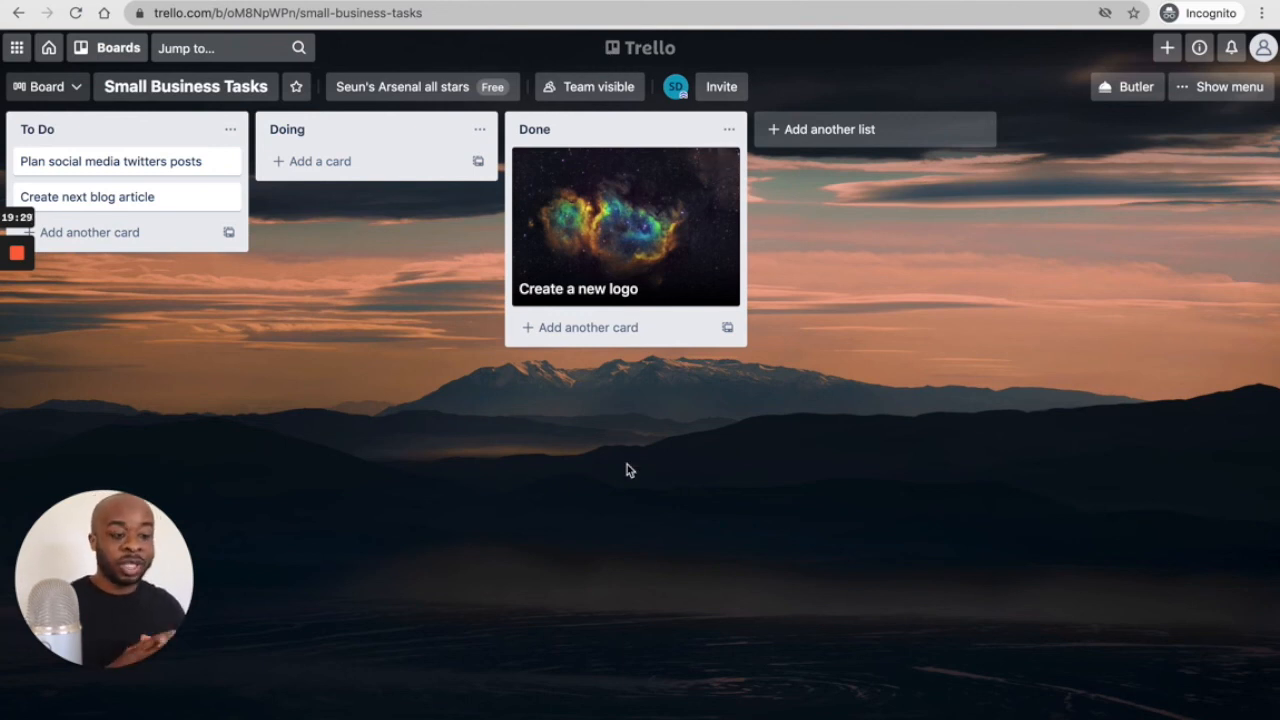
click(642, 277)
- Check the logo card shows 'in list Done', close it, and go to the boards home page
scroll(830, 525, down, 5)
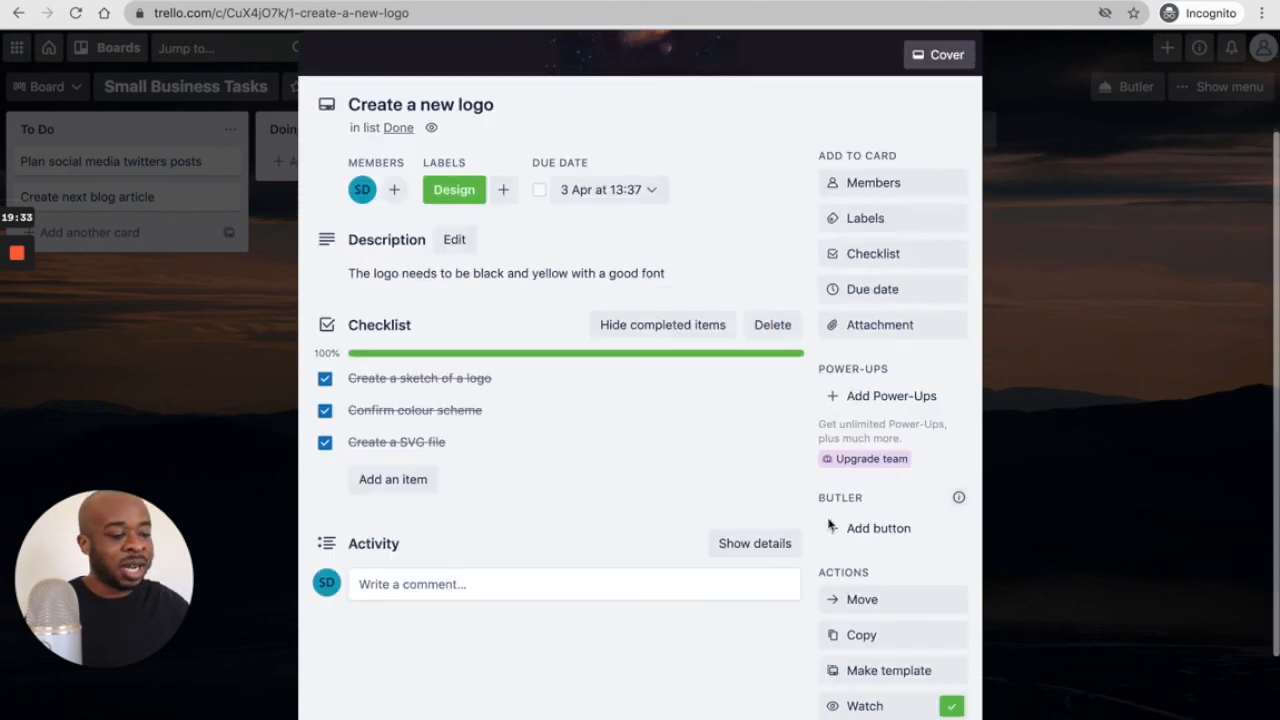
scroll(849, 400, up, 4)
scroll(830, 430, down, 4)
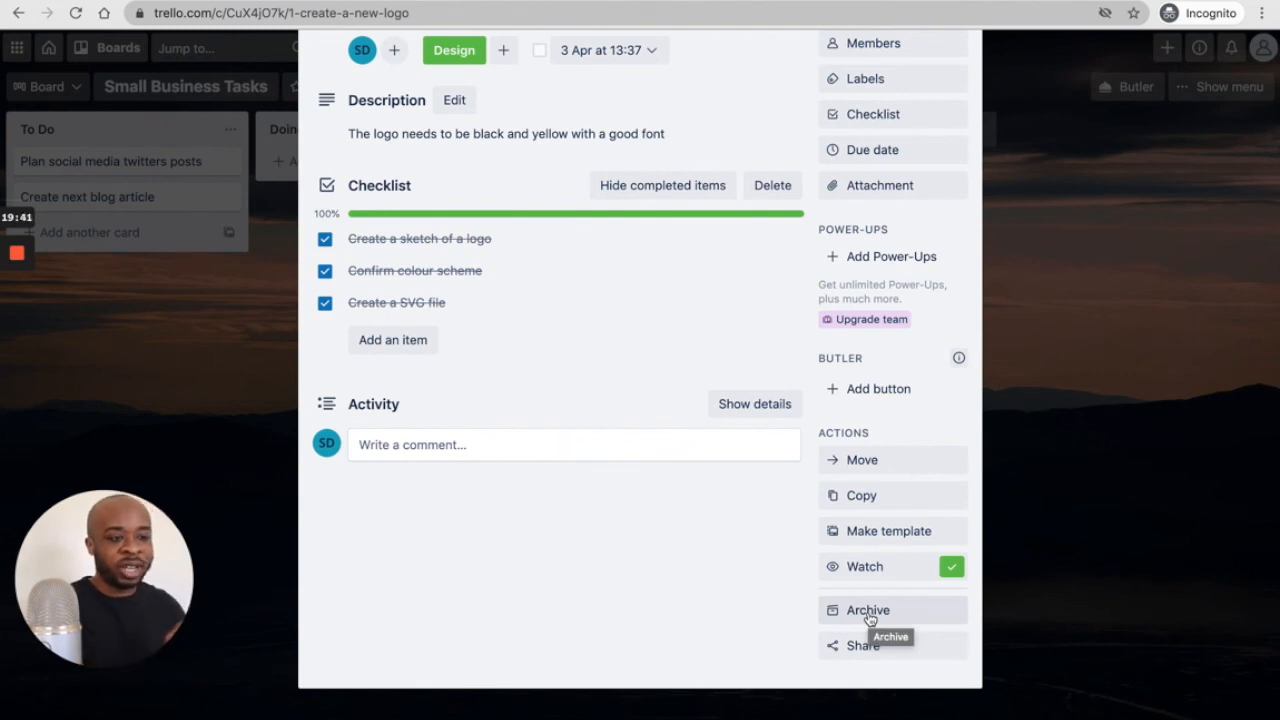
click(1178, 438)
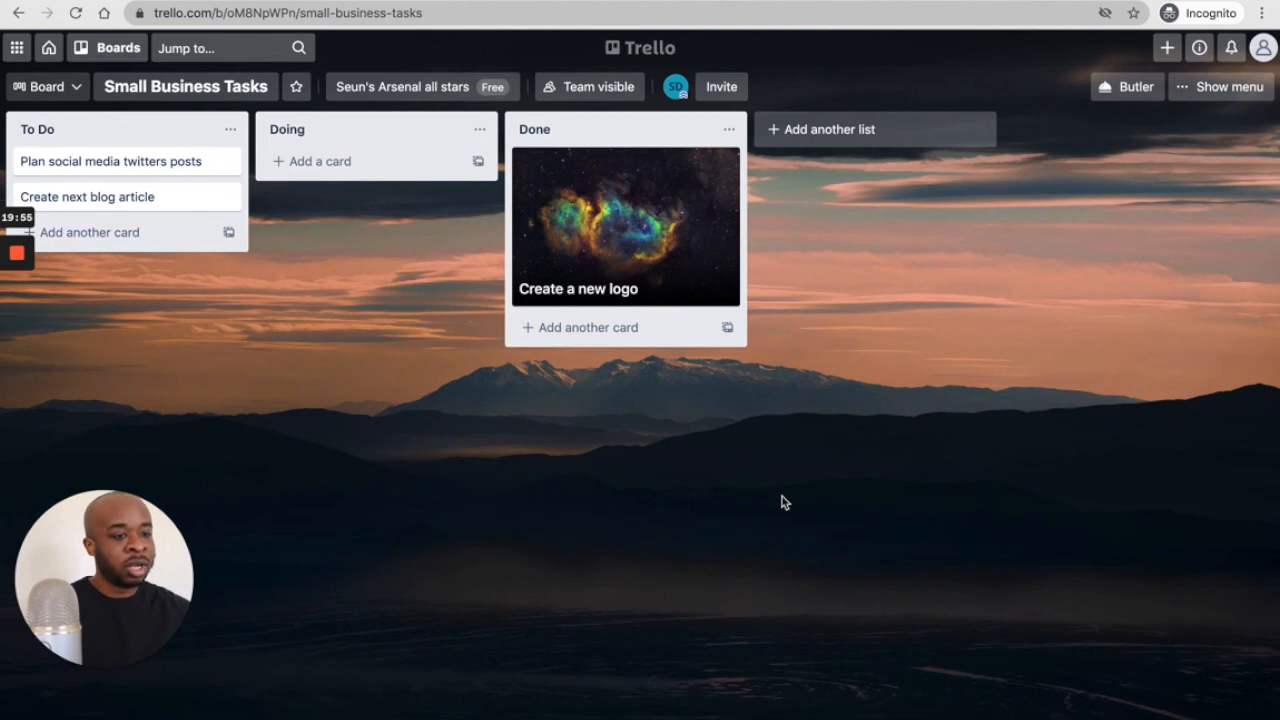
click(50, 50)
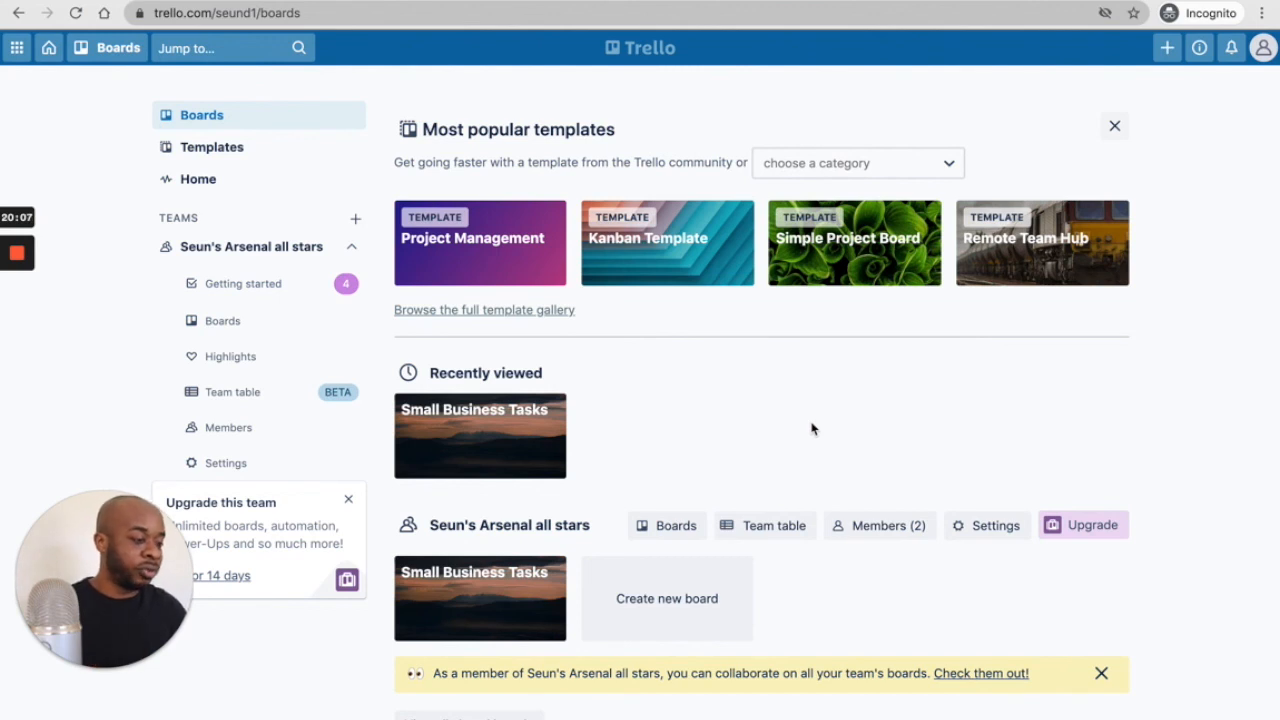
- Open the Remote Team Hub public board template
click(1027, 245)
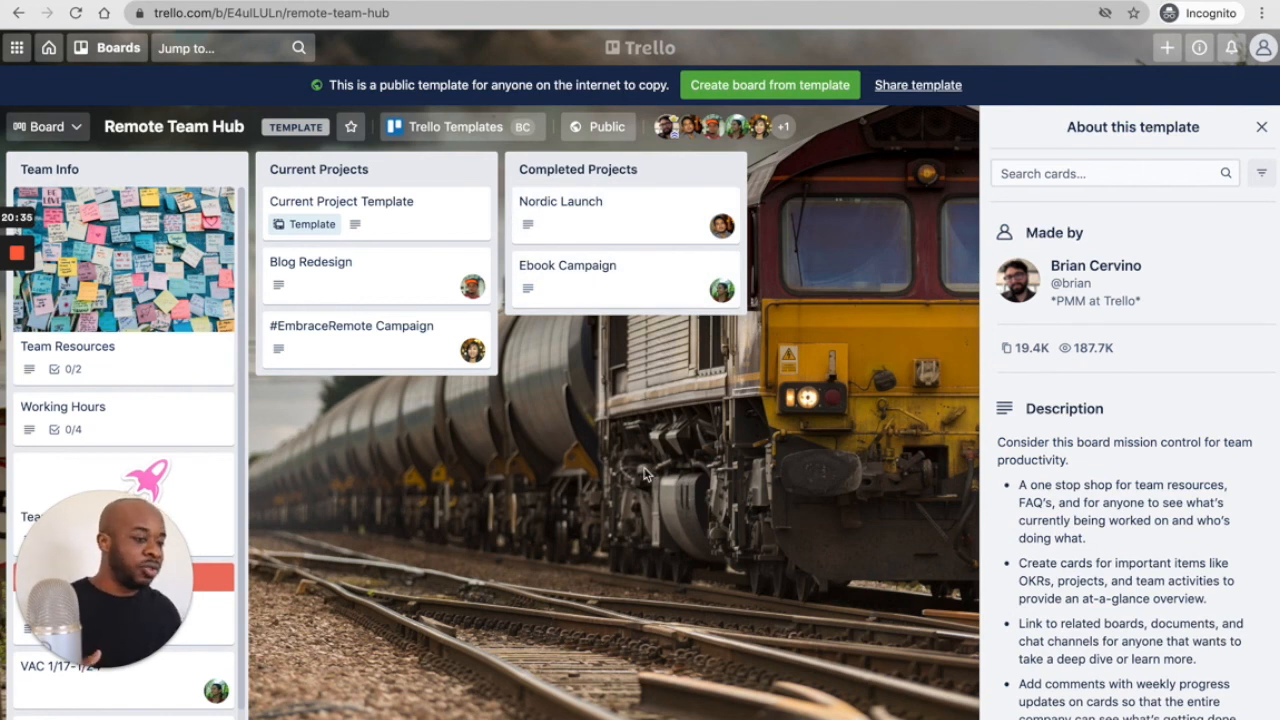
- Open and close the #EmbraceRemote Campaign and Team Resources cards, then return Home
click(386, 351)
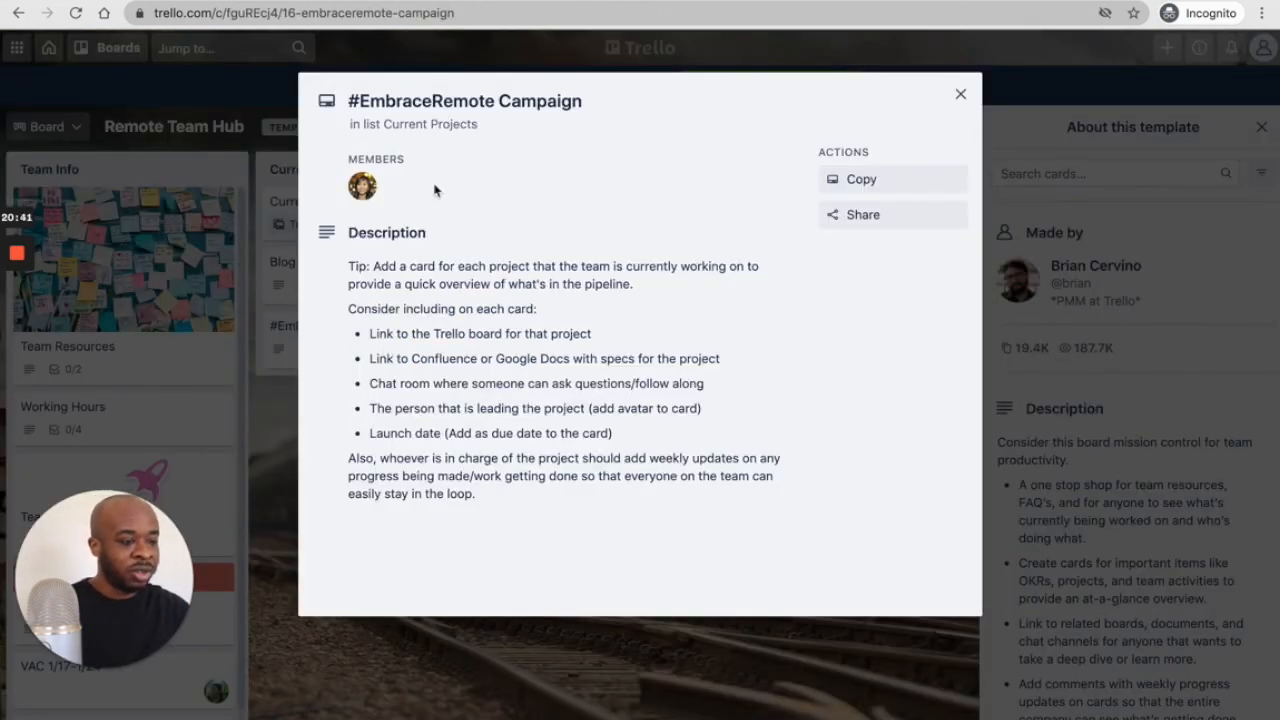
click(961, 94)
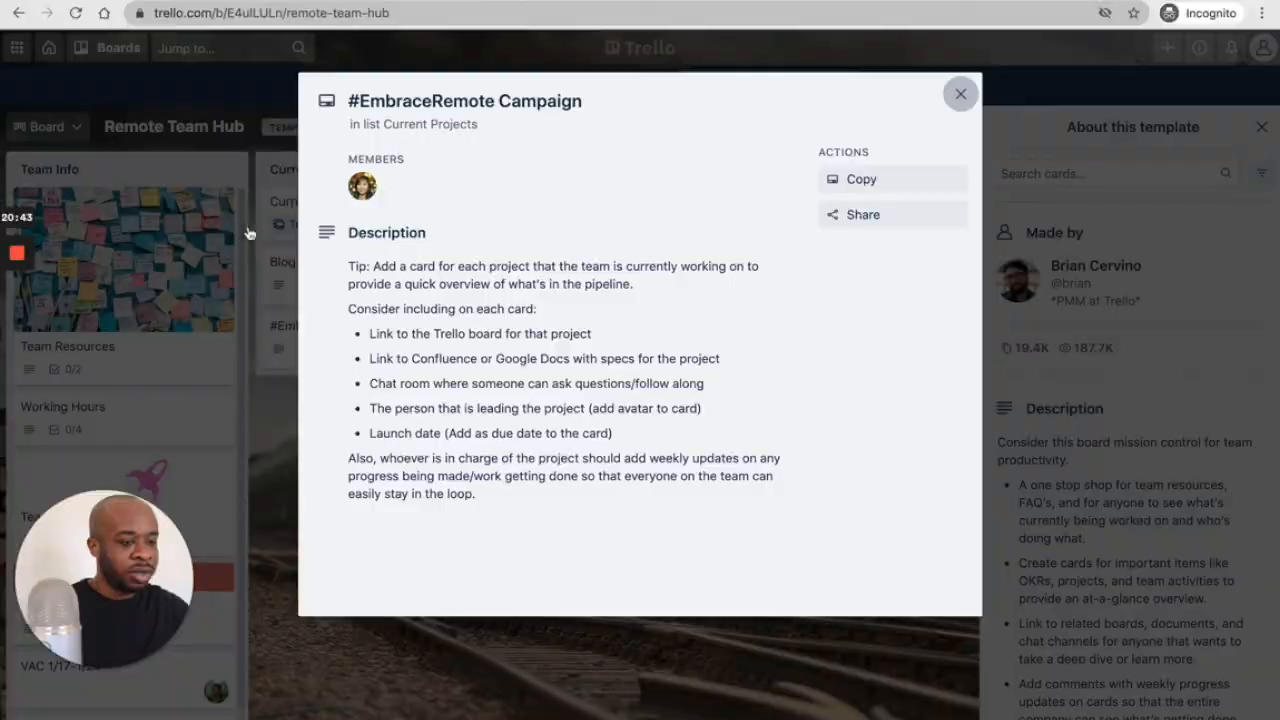
click(148, 289)
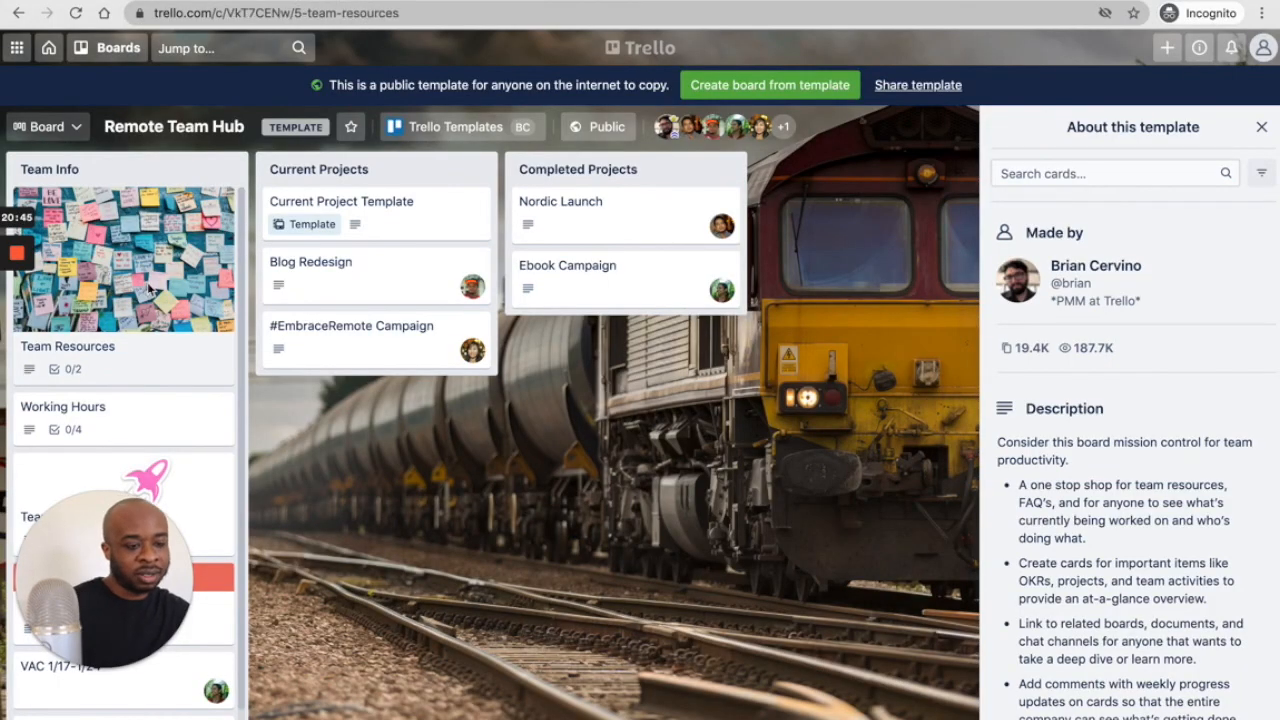
click(330, 499)
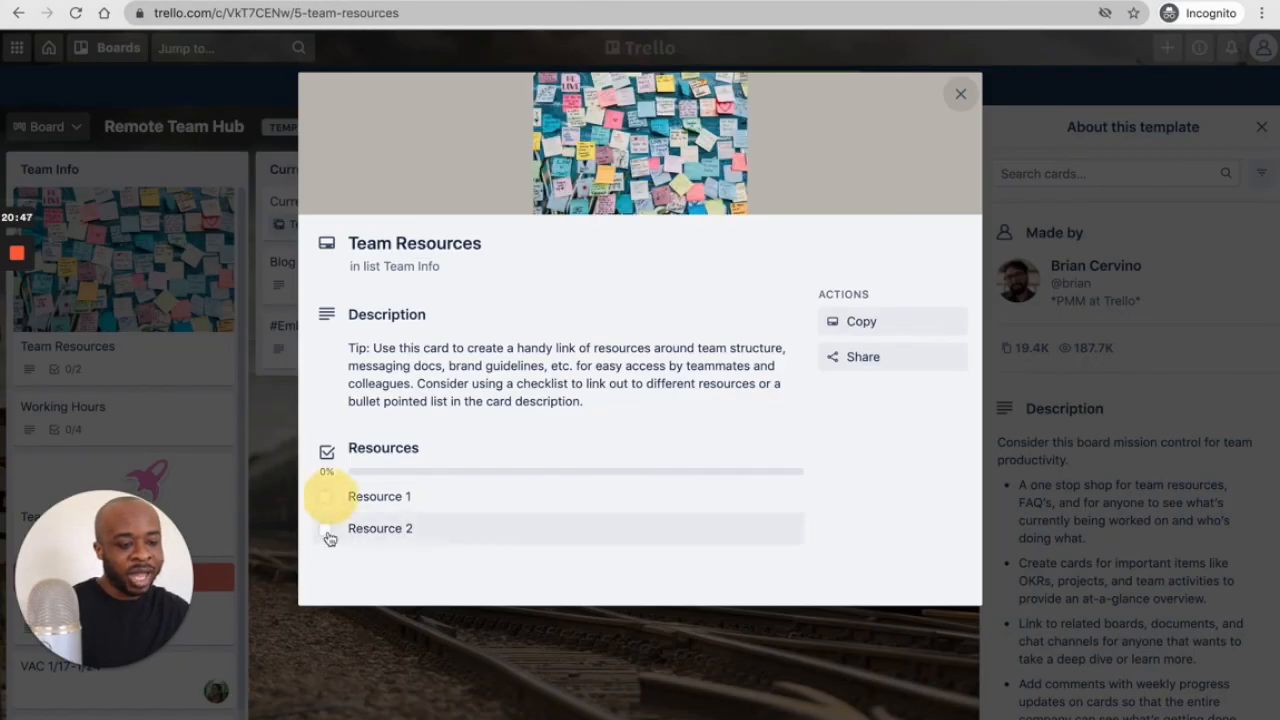
click(961, 94)
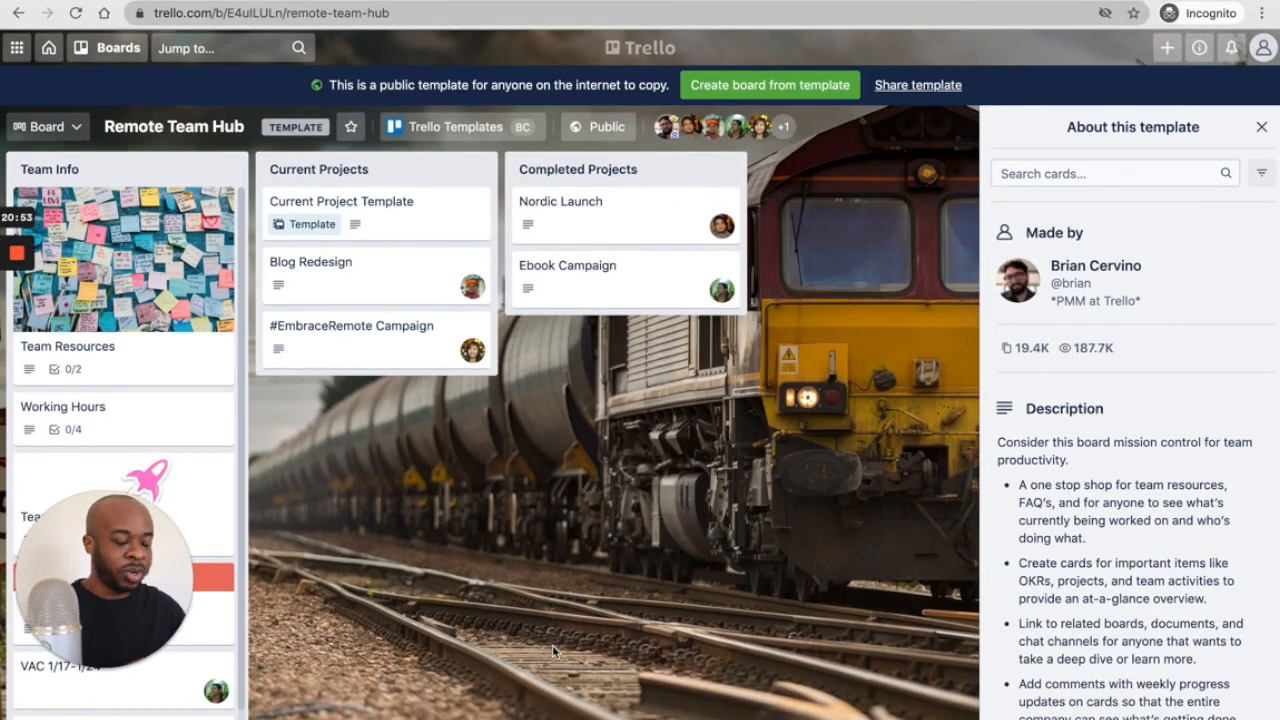
click(48, 48)
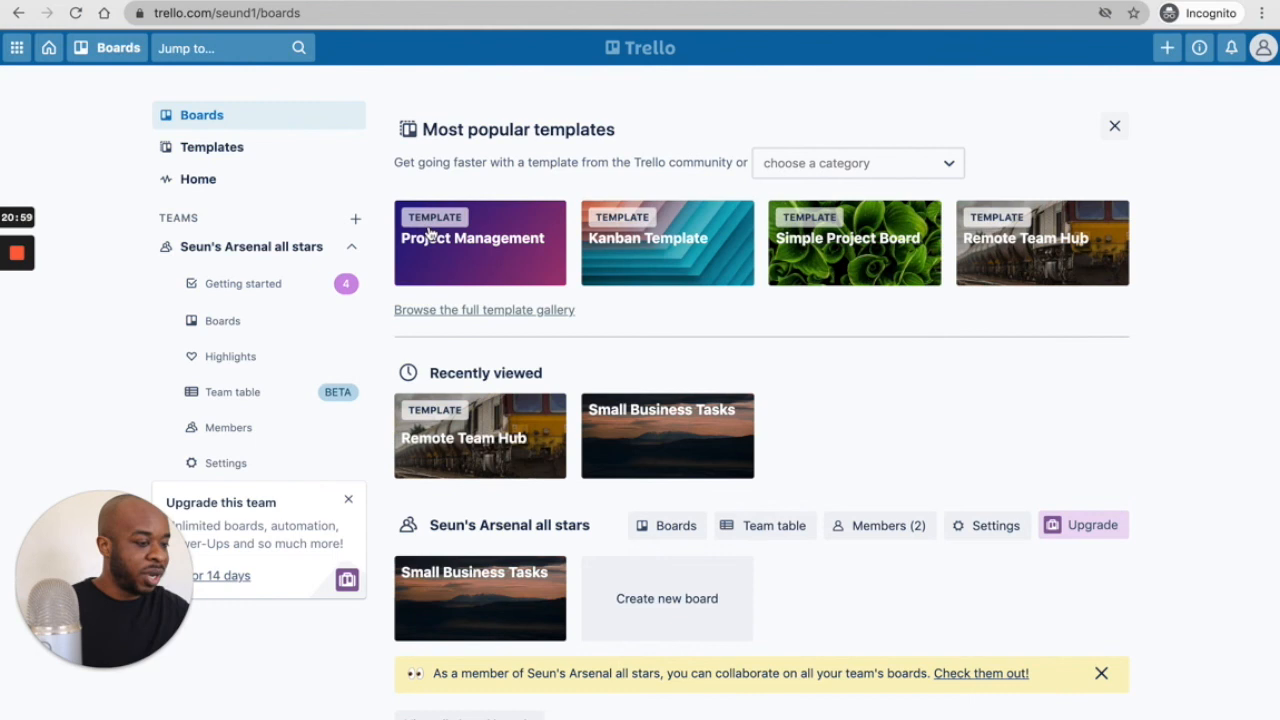
- Open the Kanban Template board and scroll across its lists
click(711, 256)
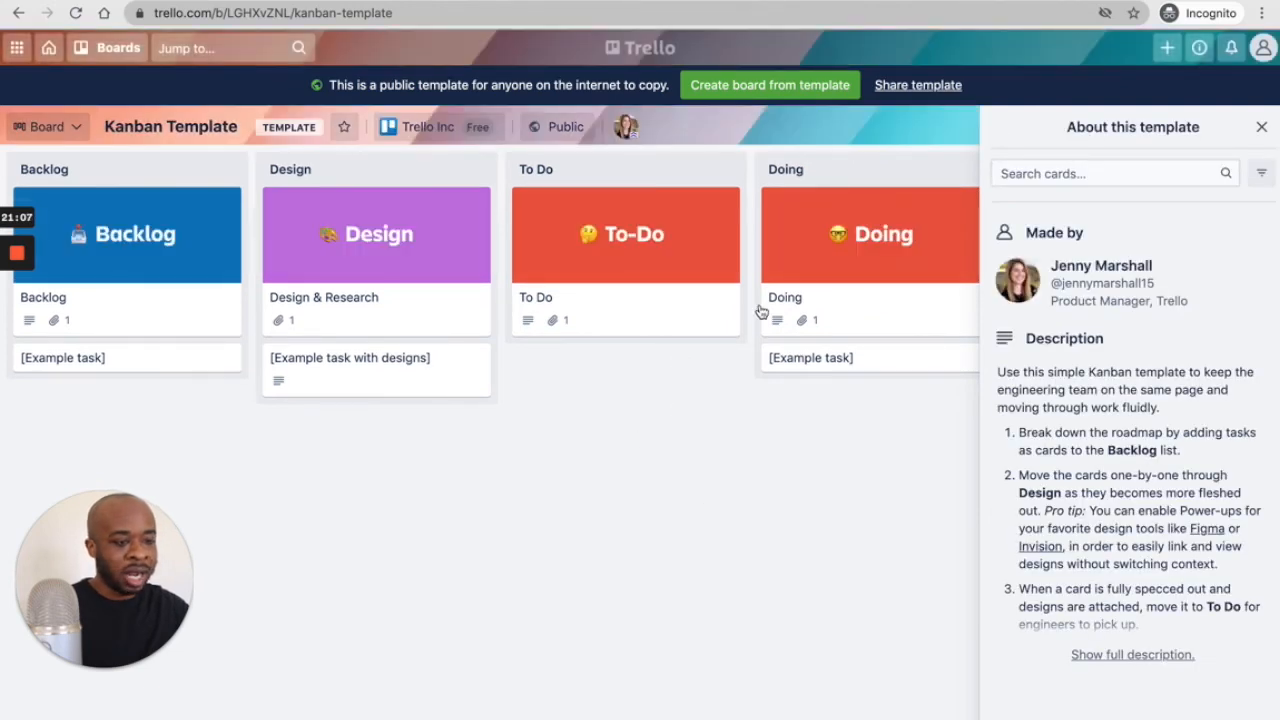
scroll(734, 431, right, 5)
scroll(735, 433, right, 10)
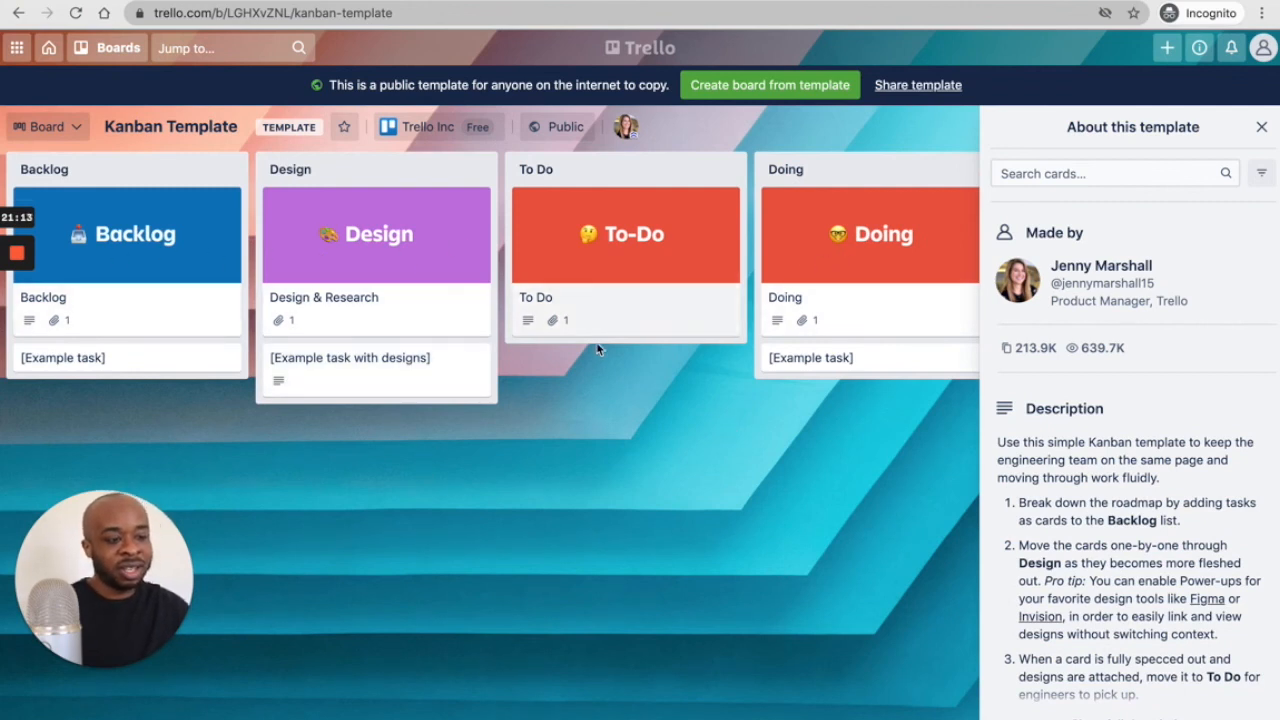
scroll(596, 347, right, 1)
scroll(598, 350, right, 5)
scroll(600, 354, left, 5)
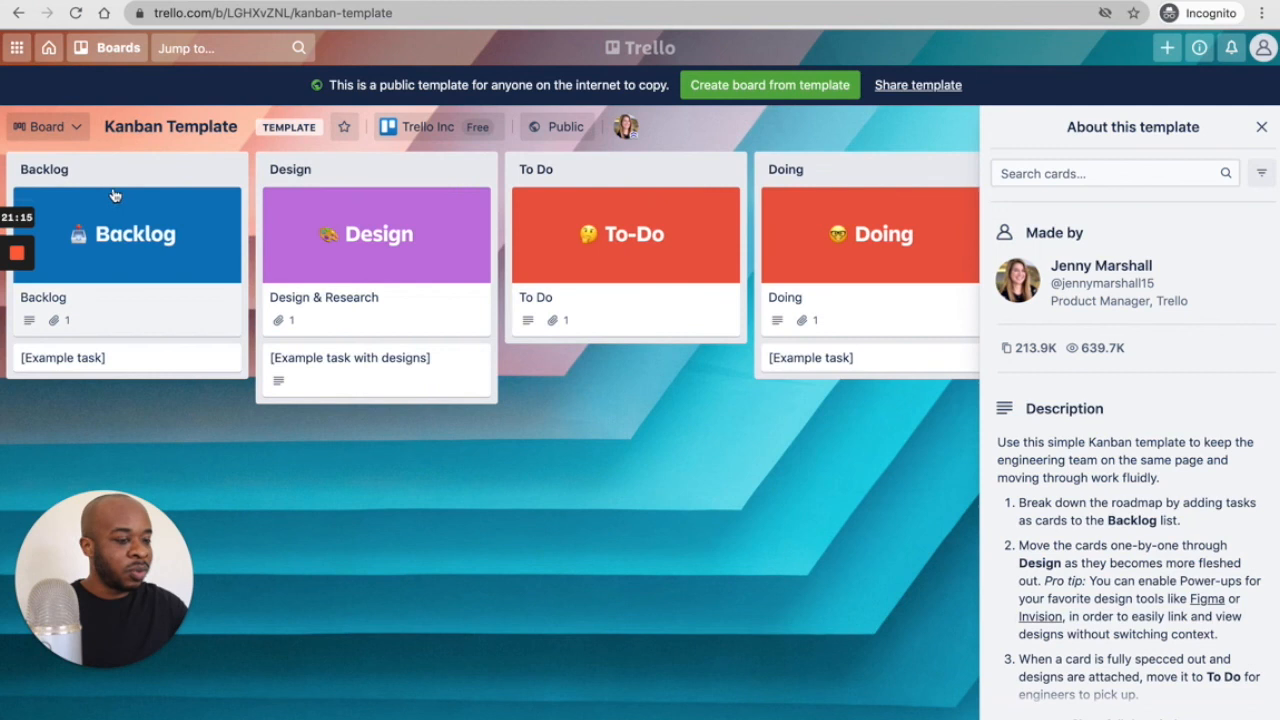
scroll(443, 250, right, 6)
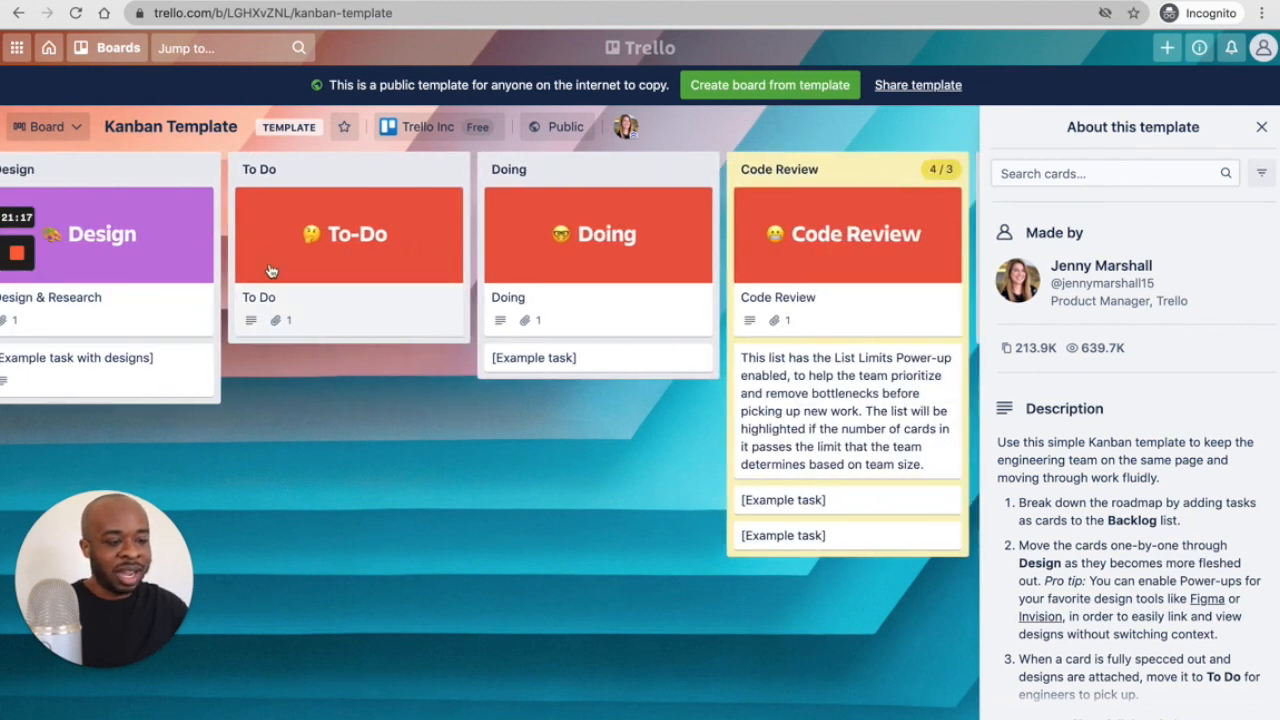
scroll(270, 270, right, 5)
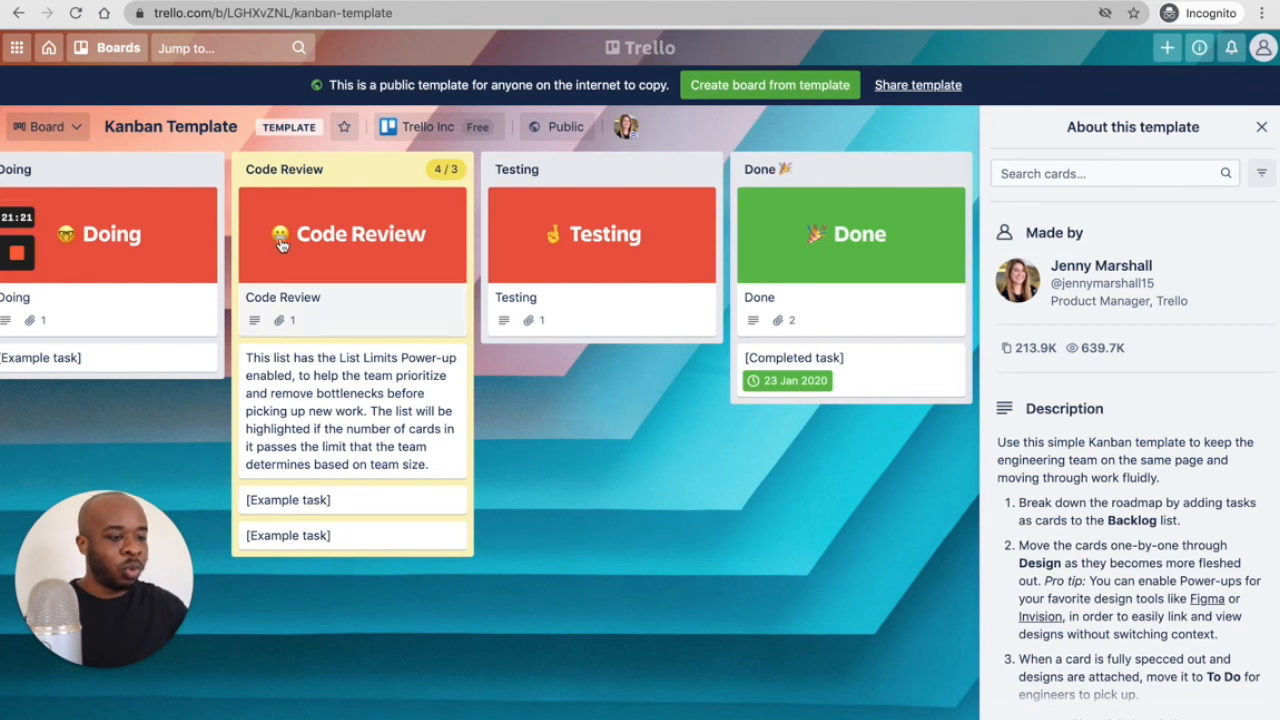
scroll(508, 369, left, 11)
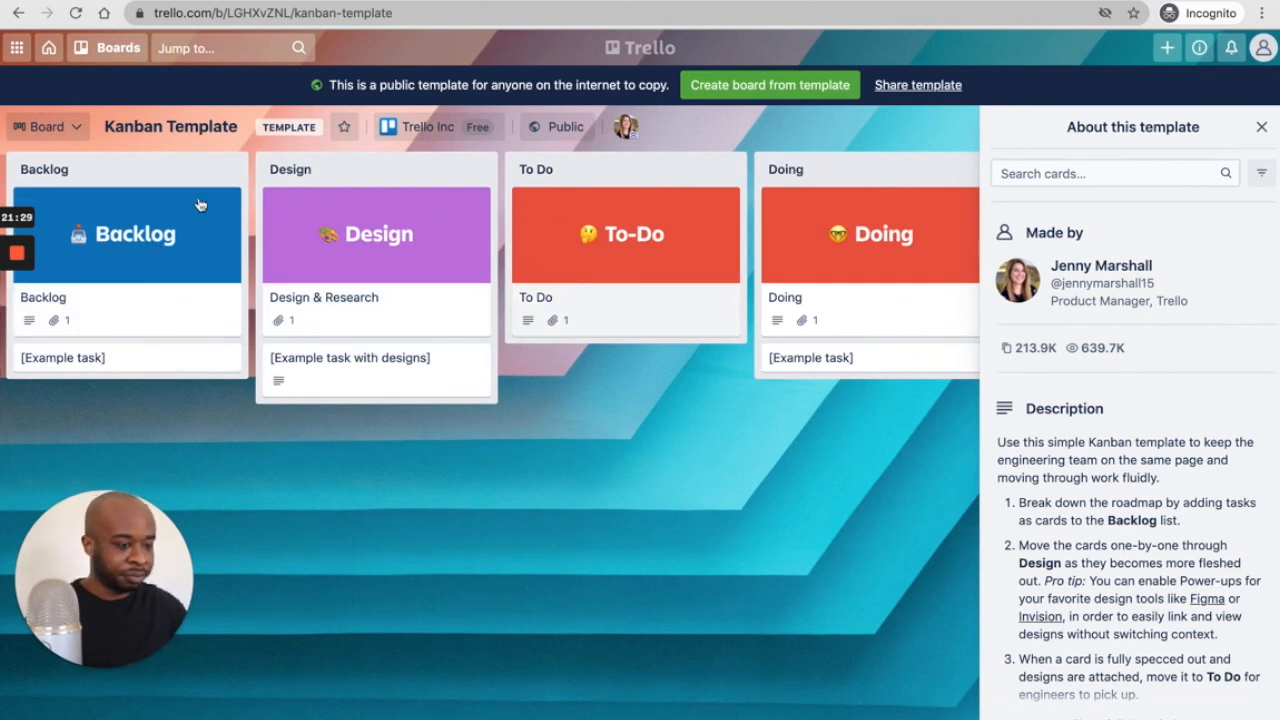
- Preview the [Example task], [Example task with designs] and To Do cards, then return to the boards home page
click(137, 359)
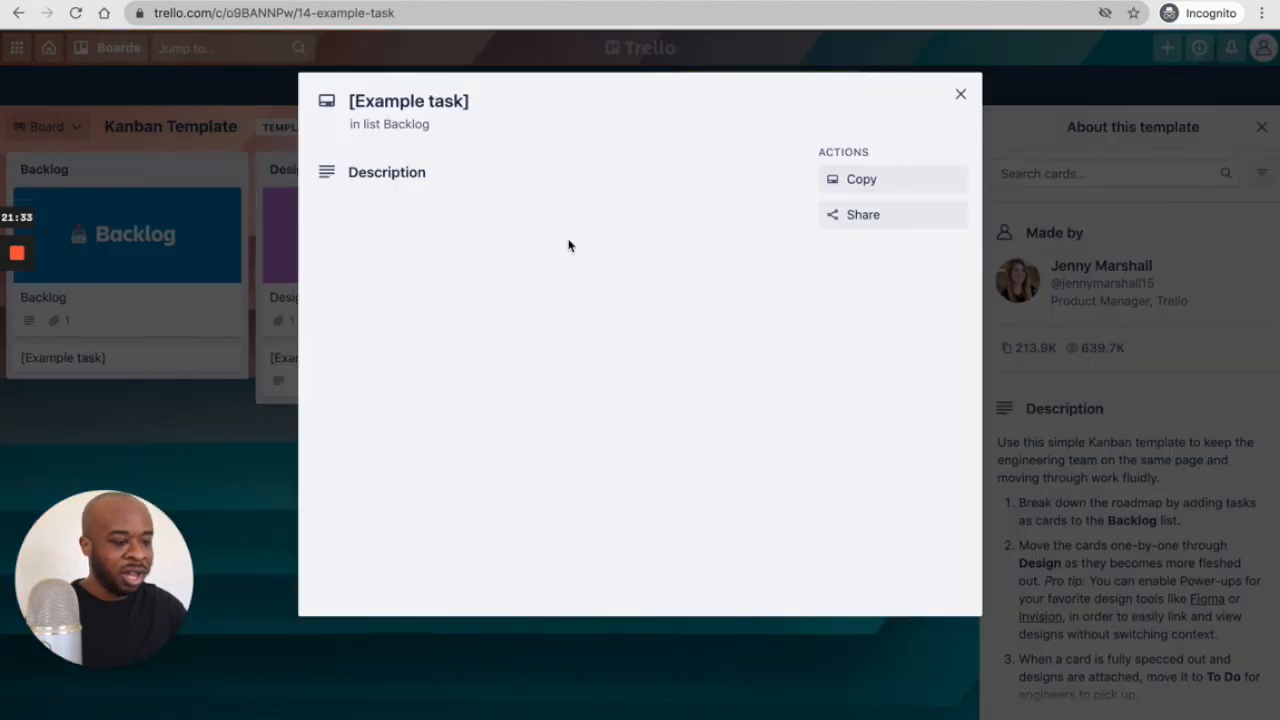
click(960, 94)
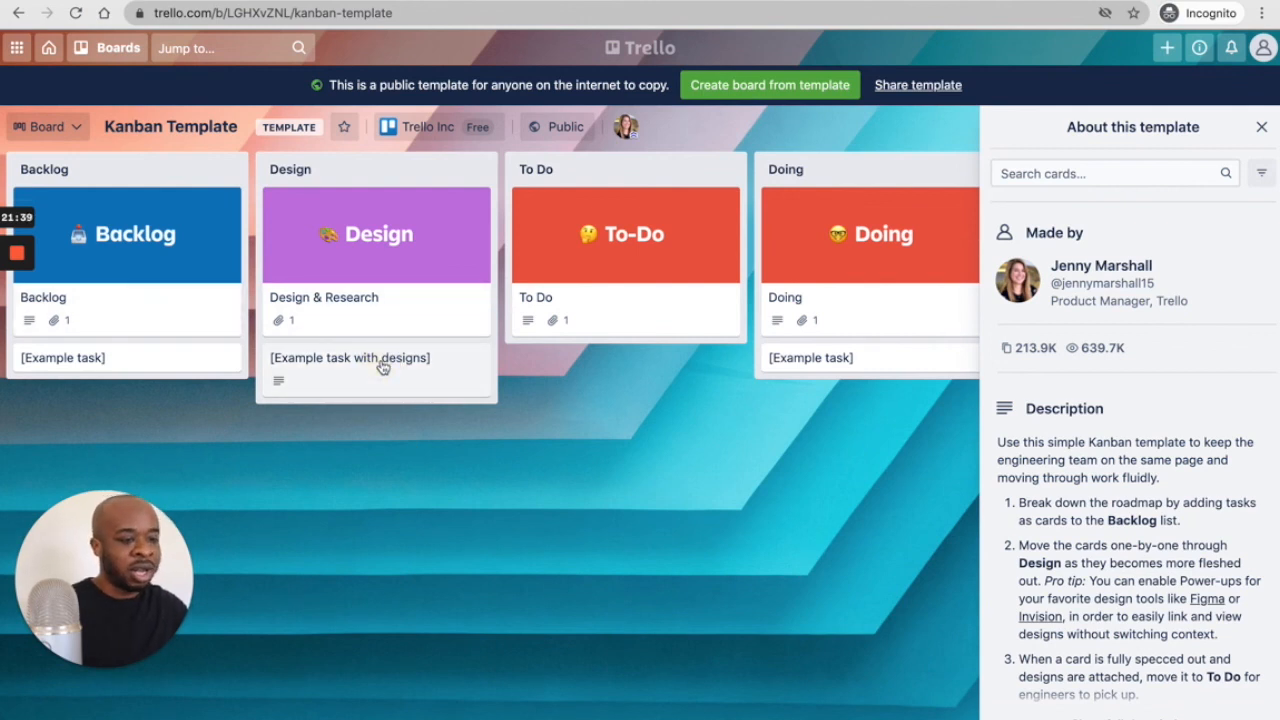
click(382, 367)
click(960, 94)
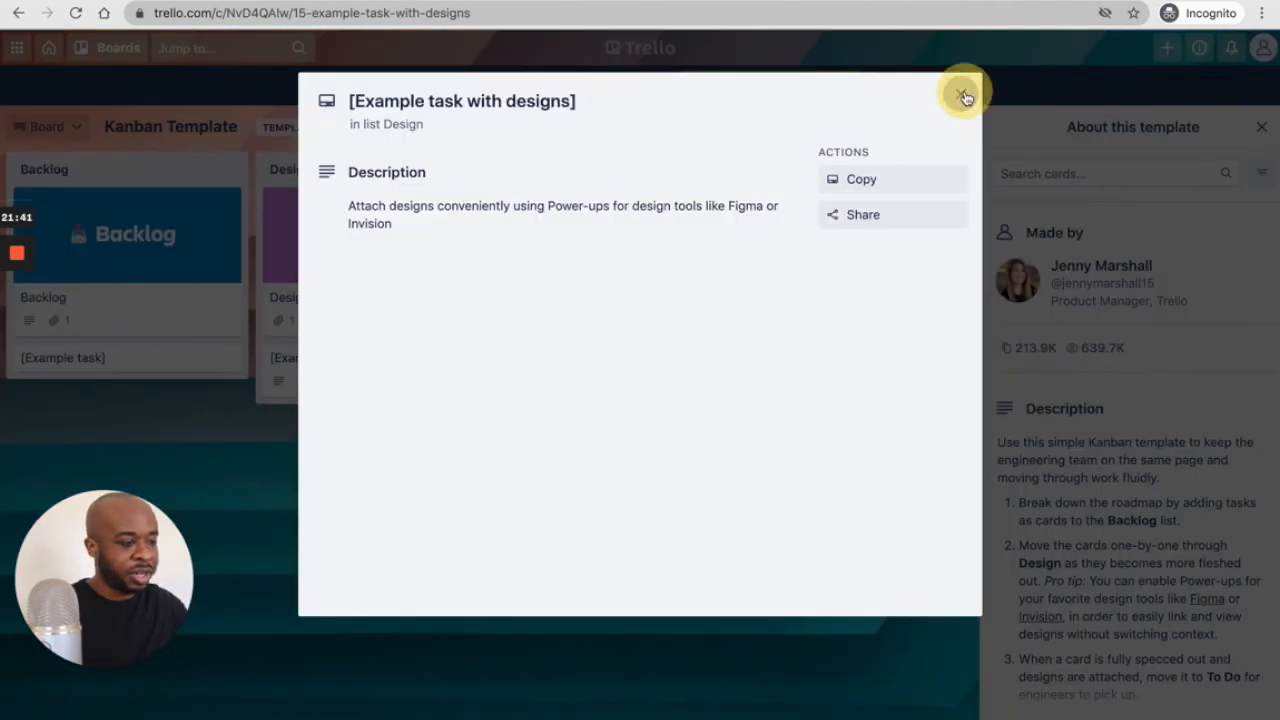
click(651, 318)
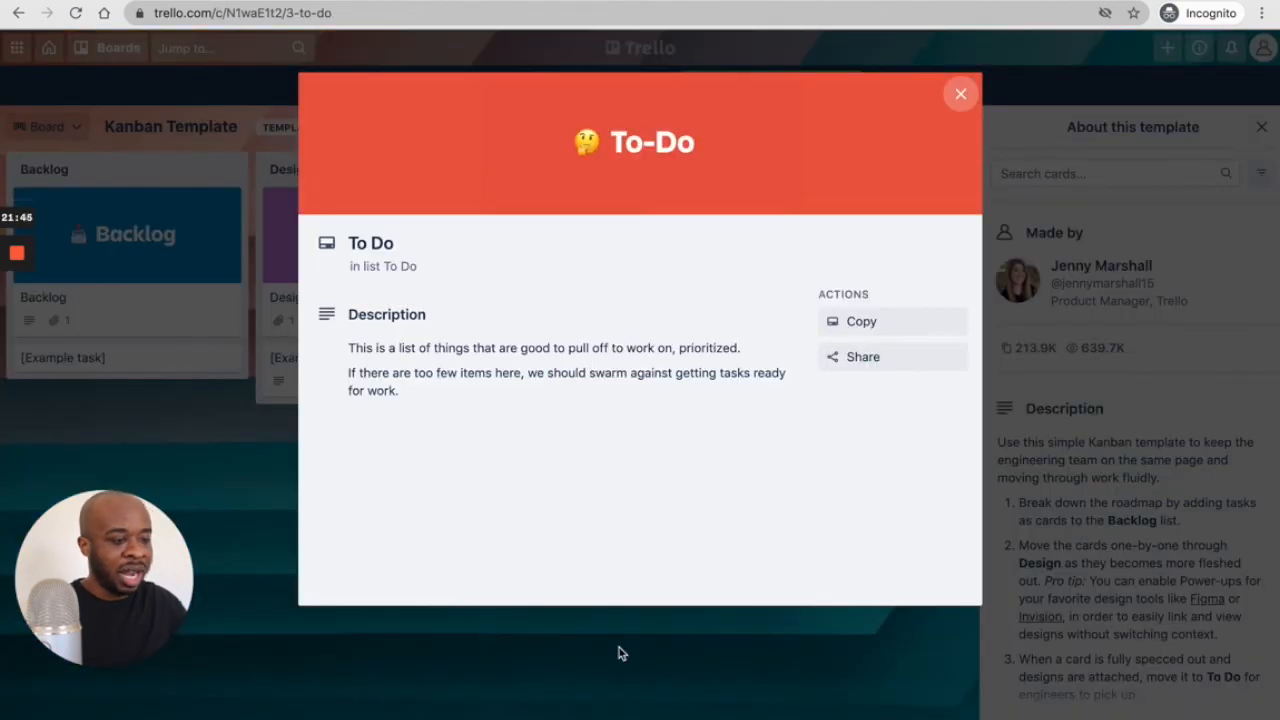
click(618, 650)
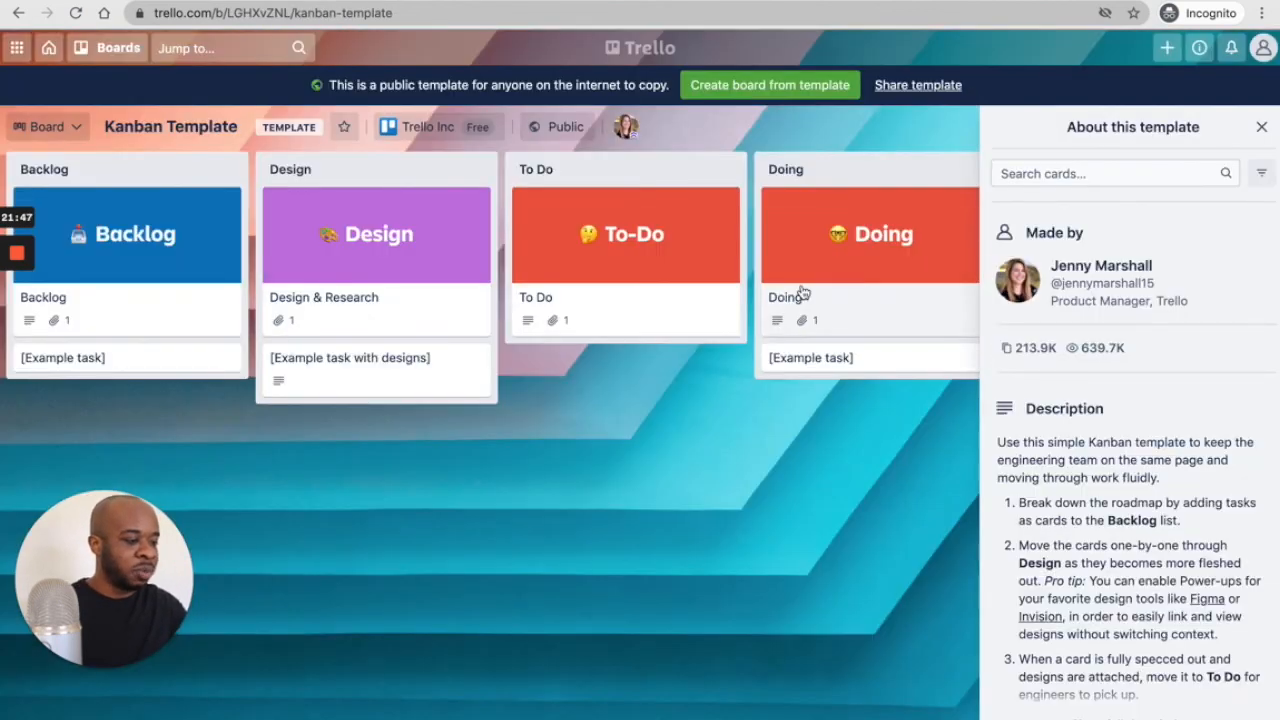
scroll(803, 294, right, 8)
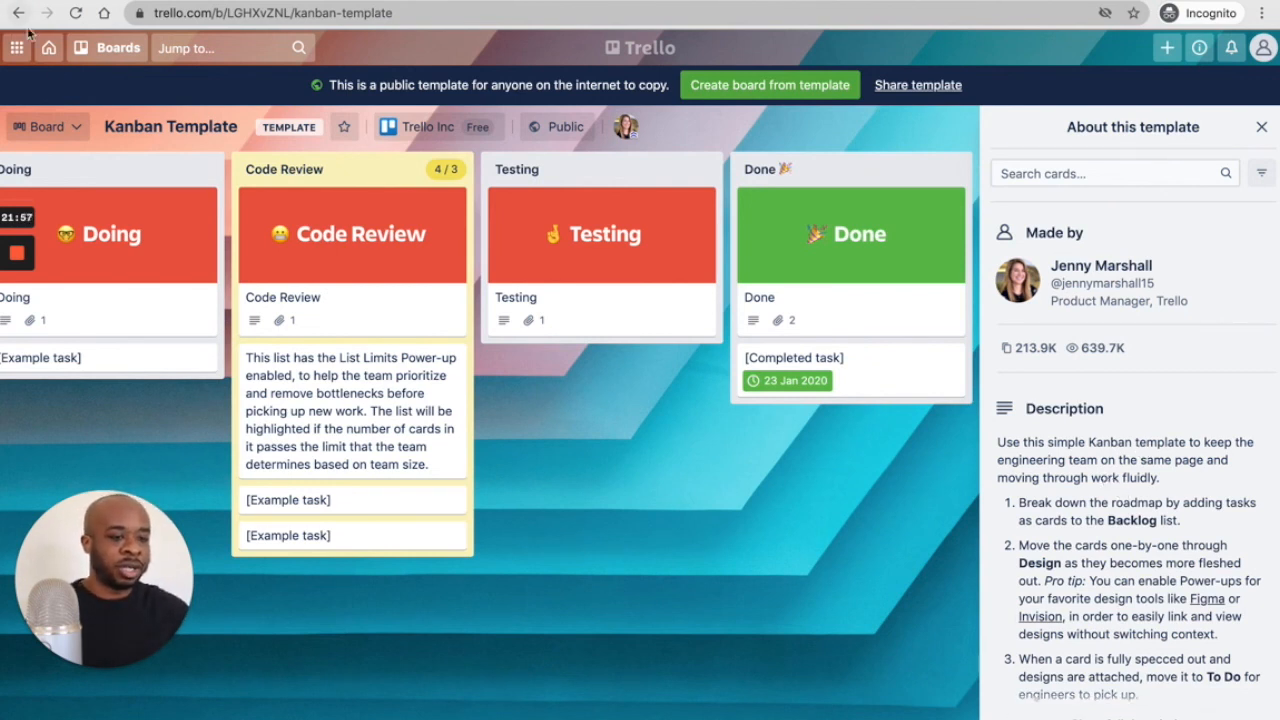
click(52, 50)
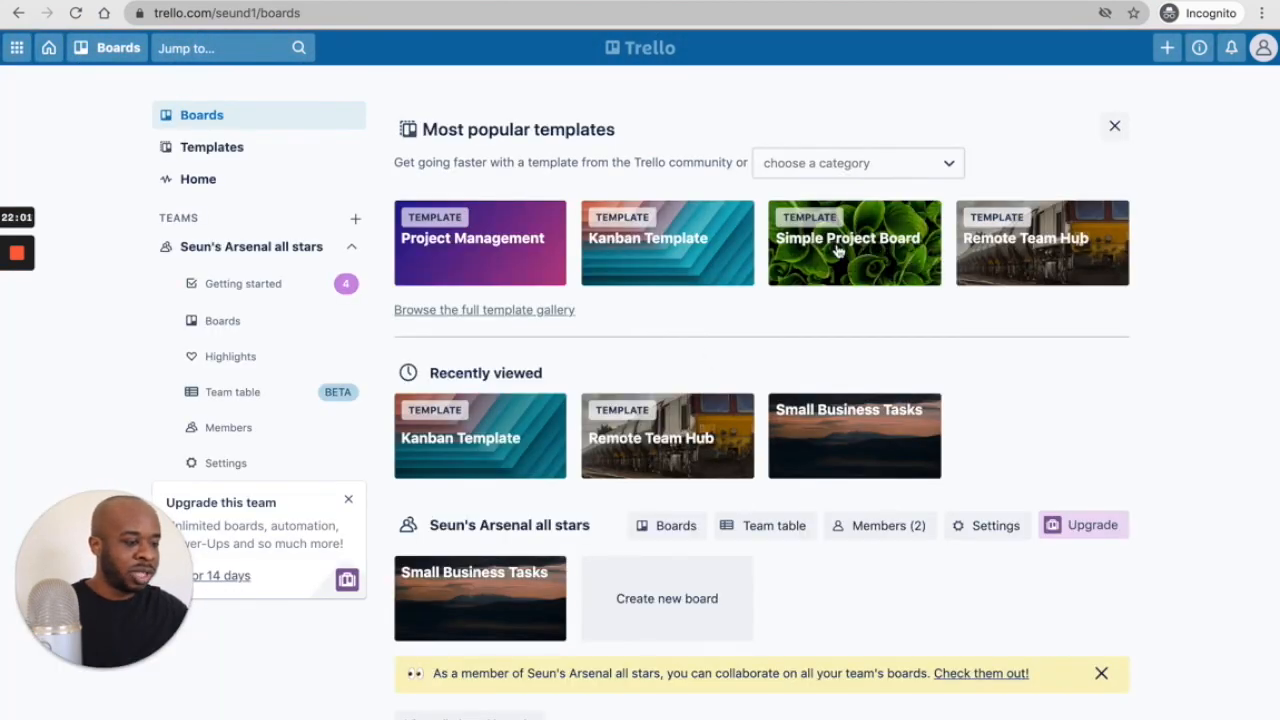
- Open the public Simple Project Board template and browse across its Brainstorm, Todo, Doing and Done lists
click(880, 265)
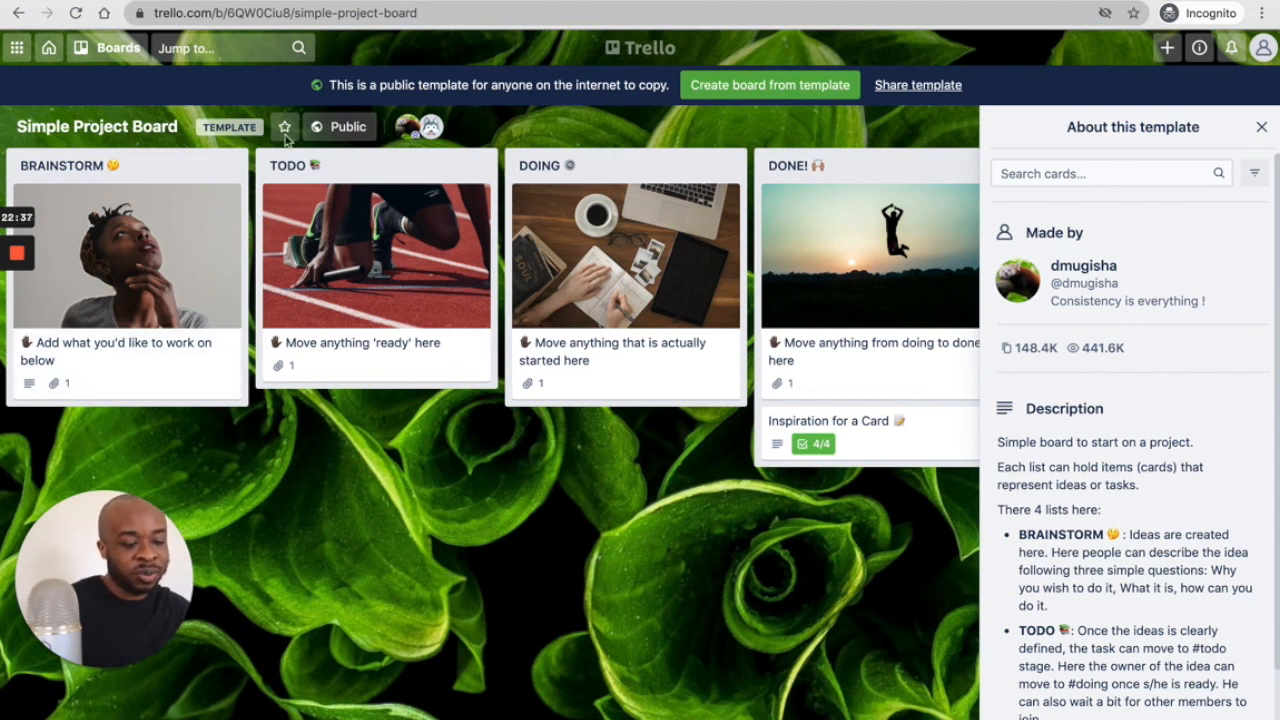
scroll(399, 300, right, 1)
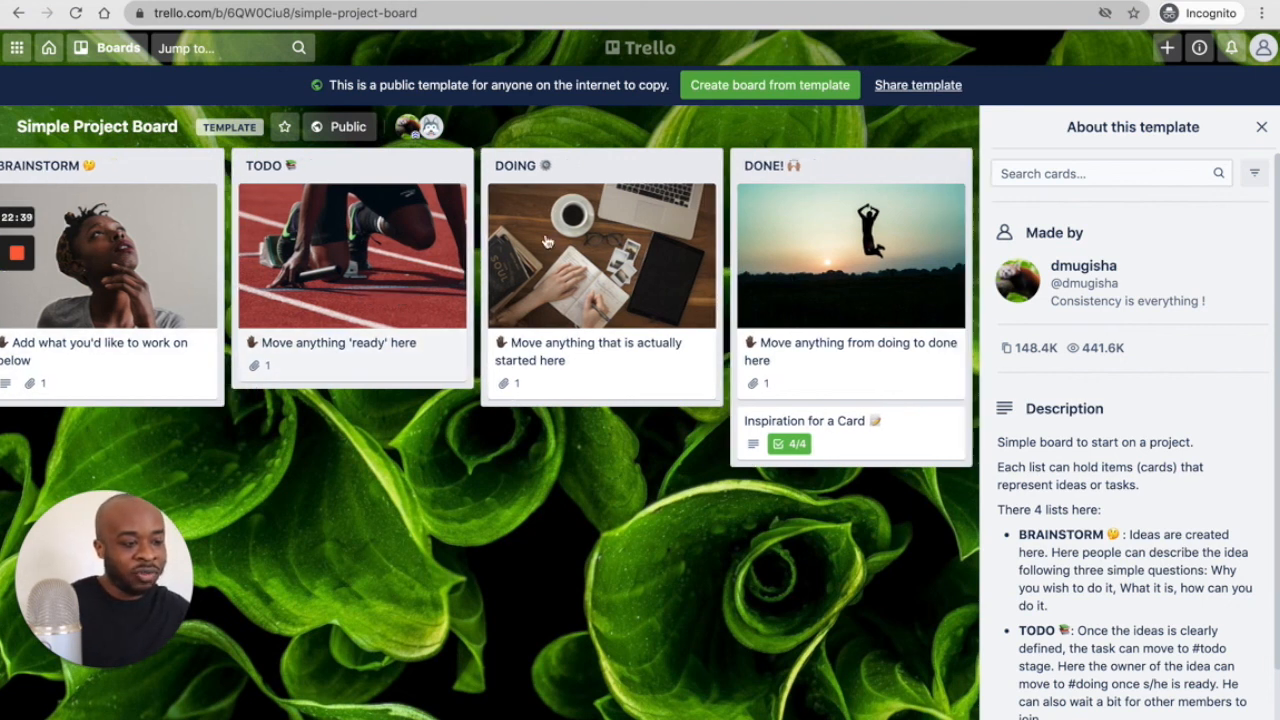
scroll(452, 364, left, 1)
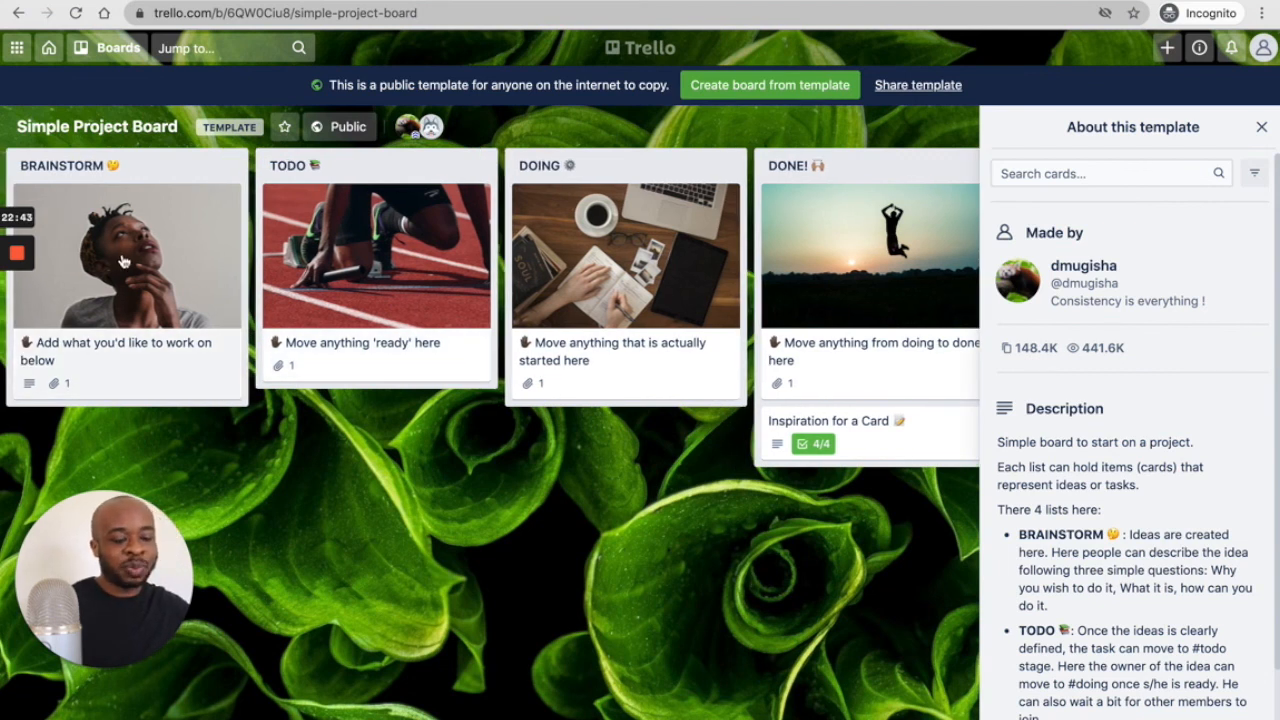
scroll(581, 270, right, 1)
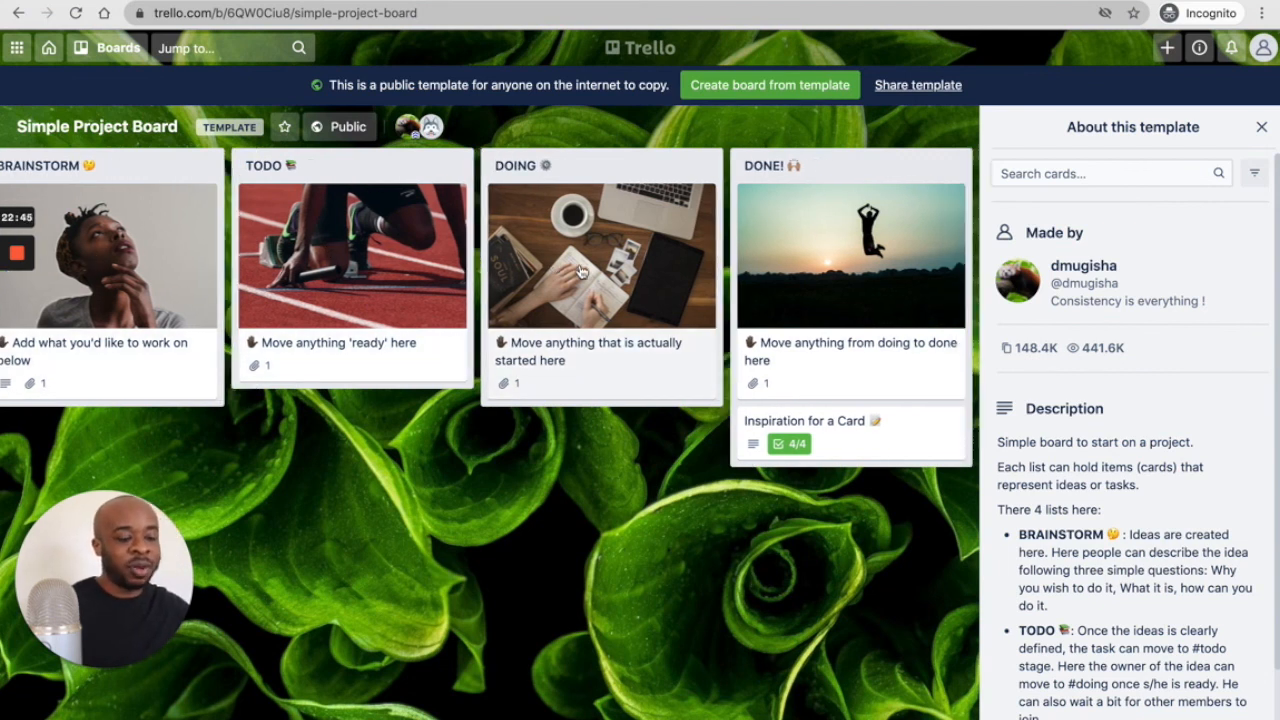